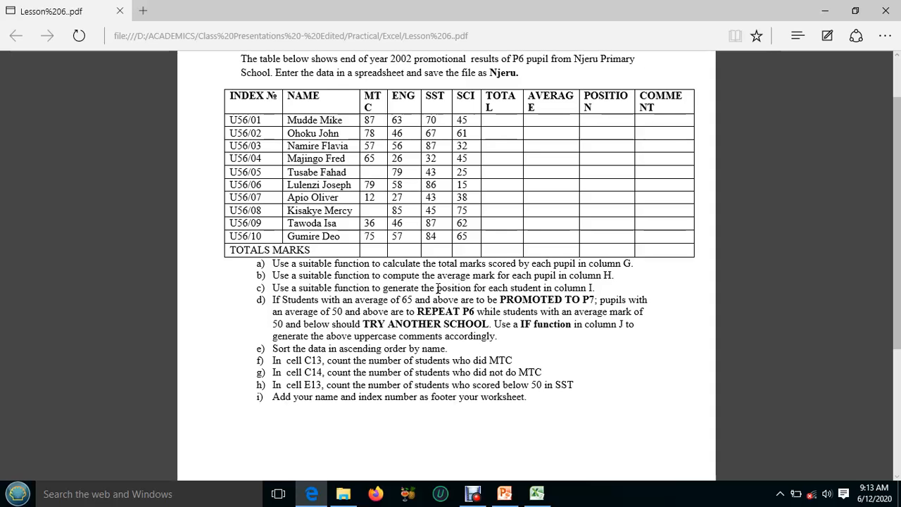
Switch to the Excel workbook, enter =SUM(C2,D2,E2,F2) in G2 under TOTAL 1 and fill it down to G11
{"action": "left_click", "coordinate": [535, 493]}
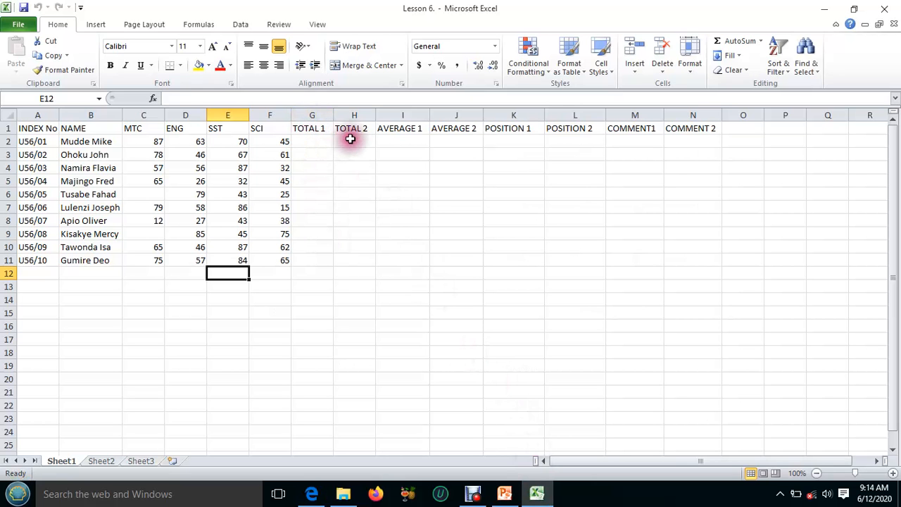
{"action": "left_click", "coordinate": [303, 140]}
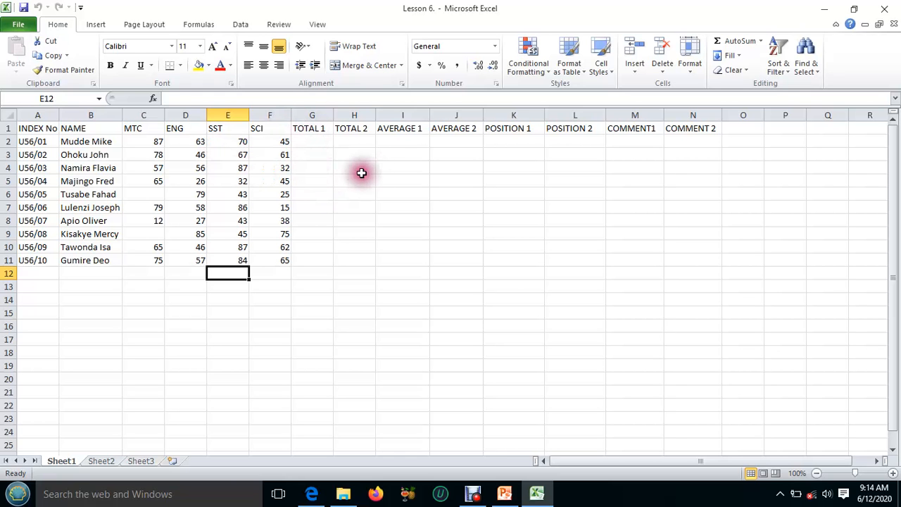
{"action": "left_click", "coordinate": [311, 139]}
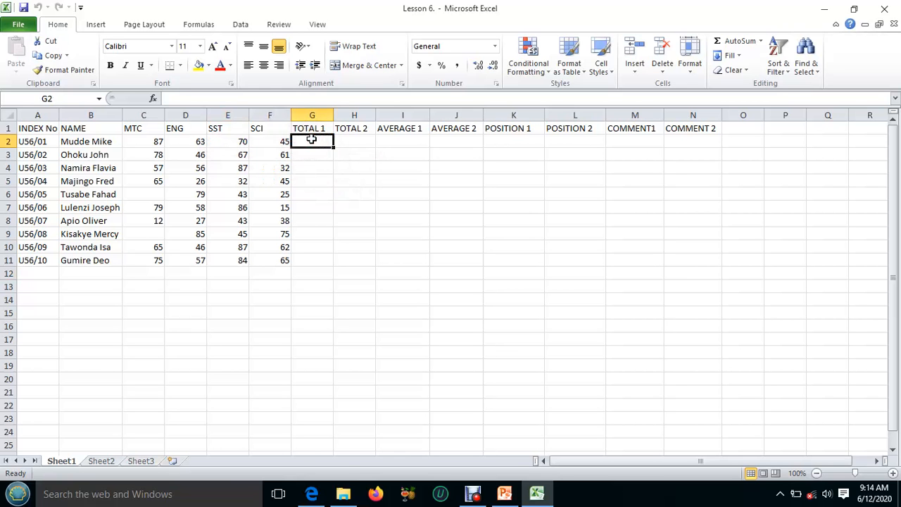
{"action": "type", "text": "="}
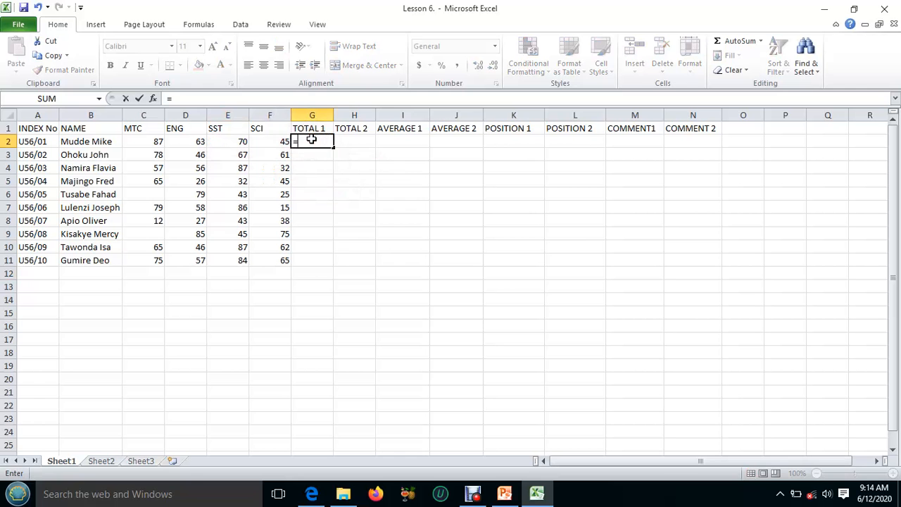
{"action": "type", "text": "SU"}
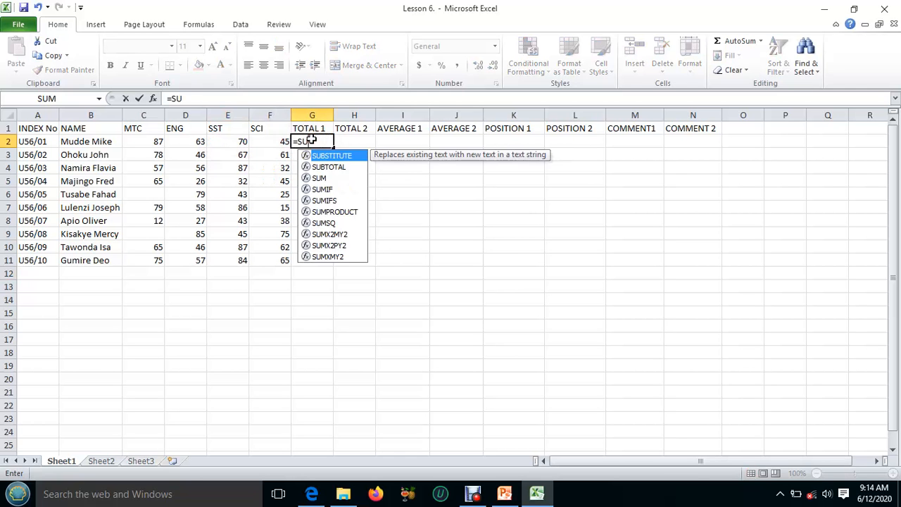
{"action": "type", "text": "M("}
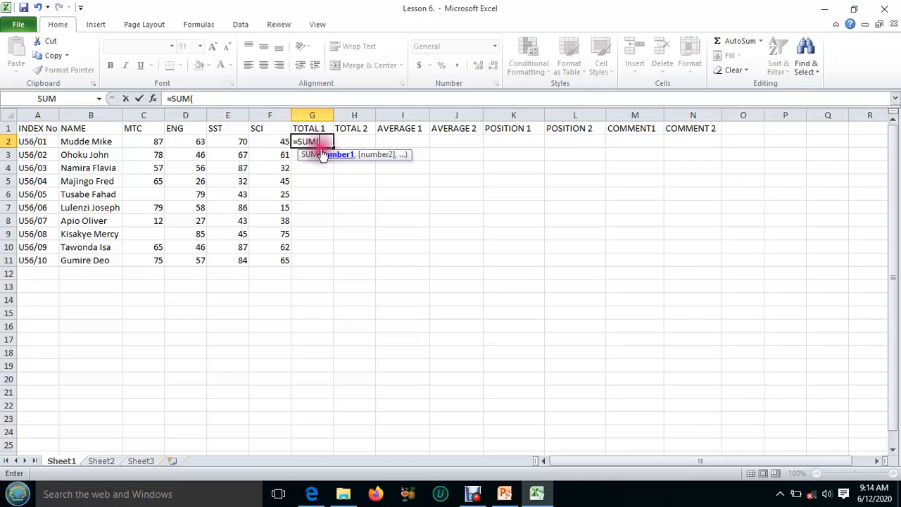
{"action": "left_click", "coordinate": [150, 142]}
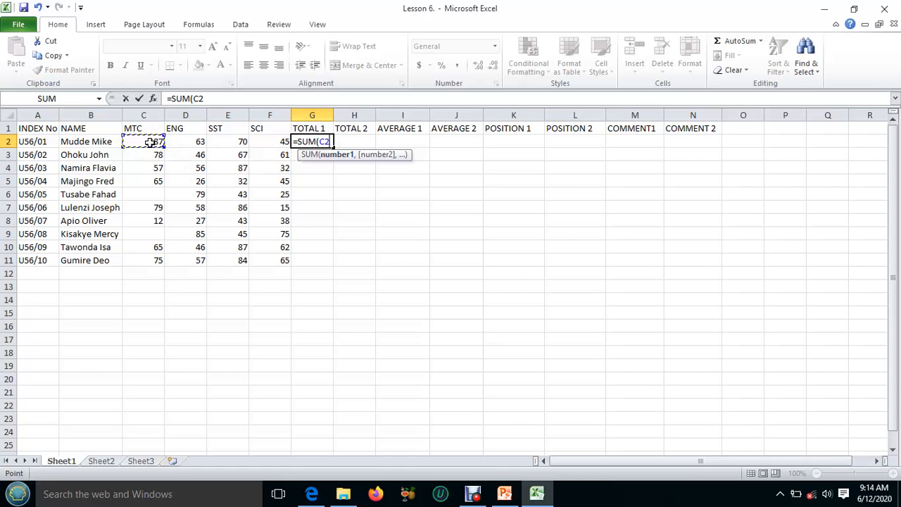
{"action": "type", "text": ","}
{"action": "left_click", "coordinate": [188, 141]}
{"action": "type", "text": ","}
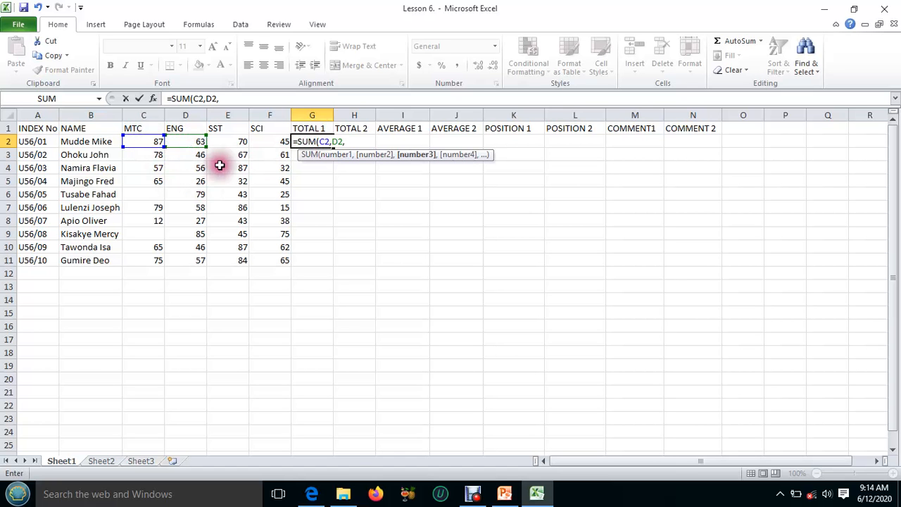
{"action": "left_click", "coordinate": [229, 142]}
{"action": "type", "text": ","}
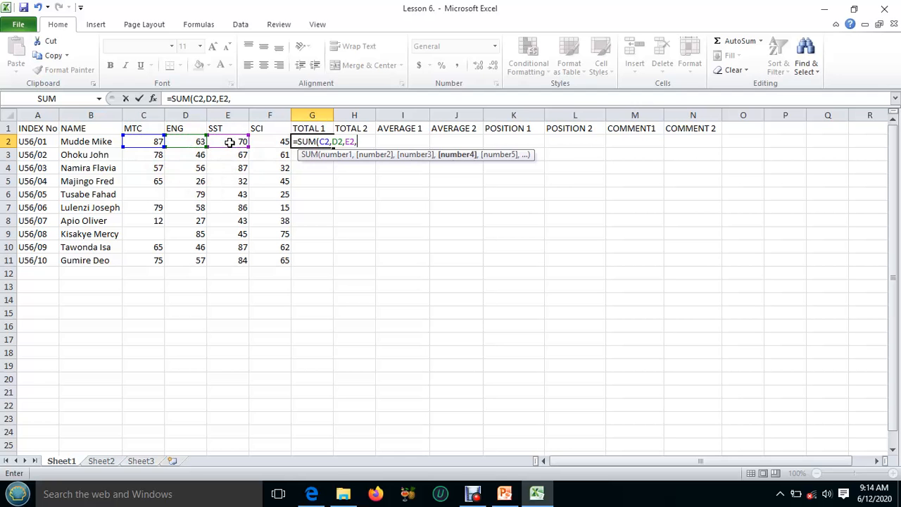
{"action": "left_click", "coordinate": [274, 141]}
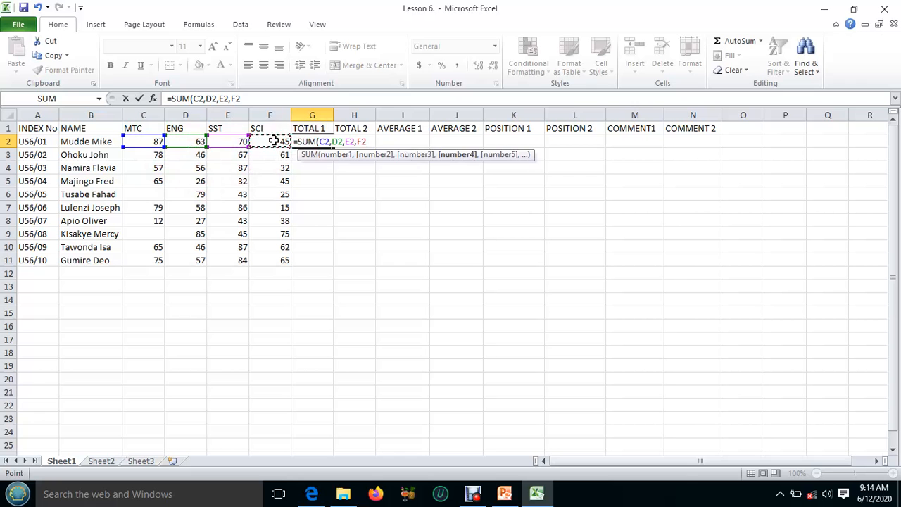
{"action": "type", "text": ")"}
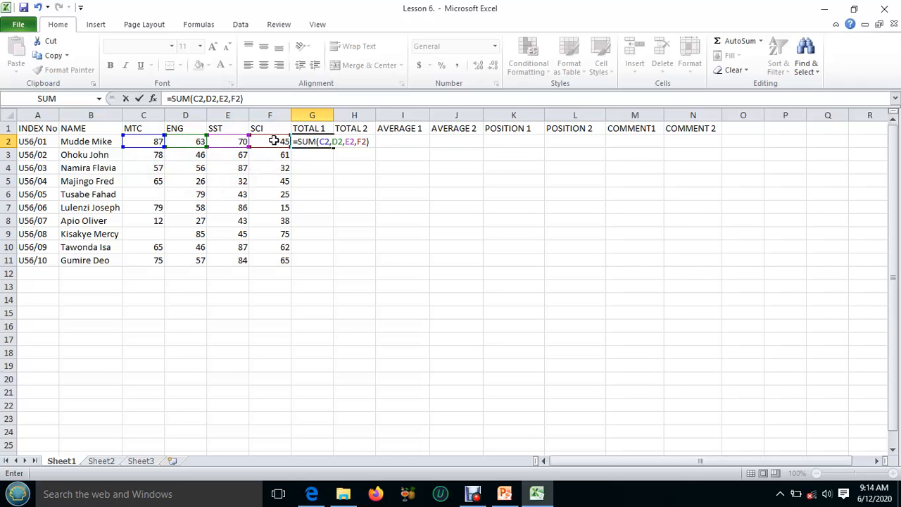
{"action": "key", "text": "Return"}
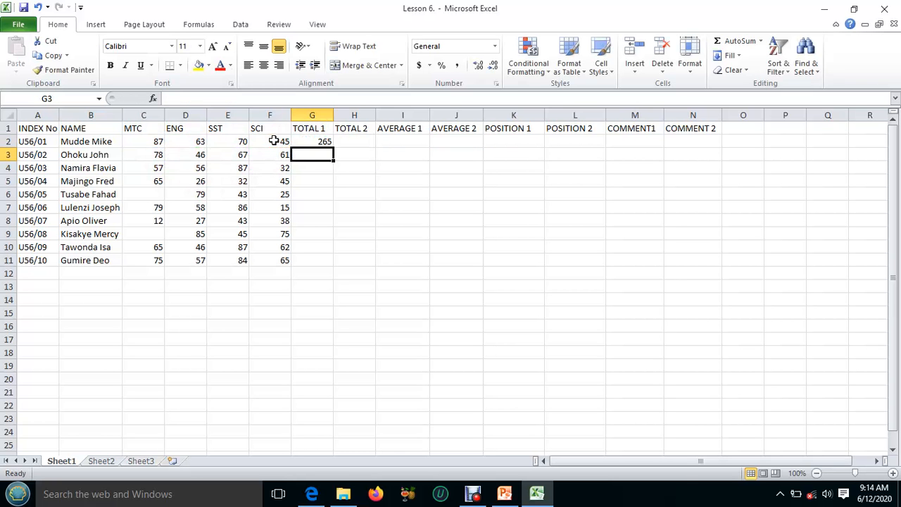
{"action": "left_click", "coordinate": [311, 141]}
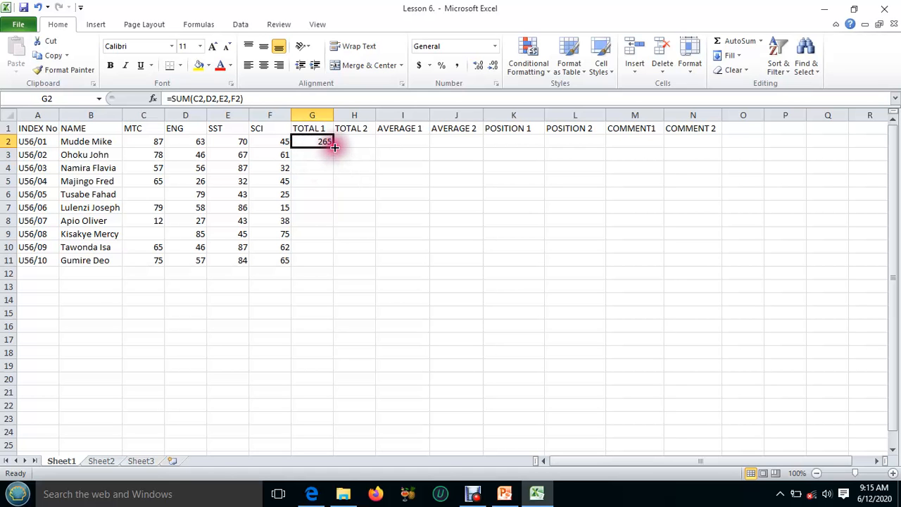
{"action": "left_click_drag", "start_coordinate": [334, 144], "coordinate": [338, 263]}
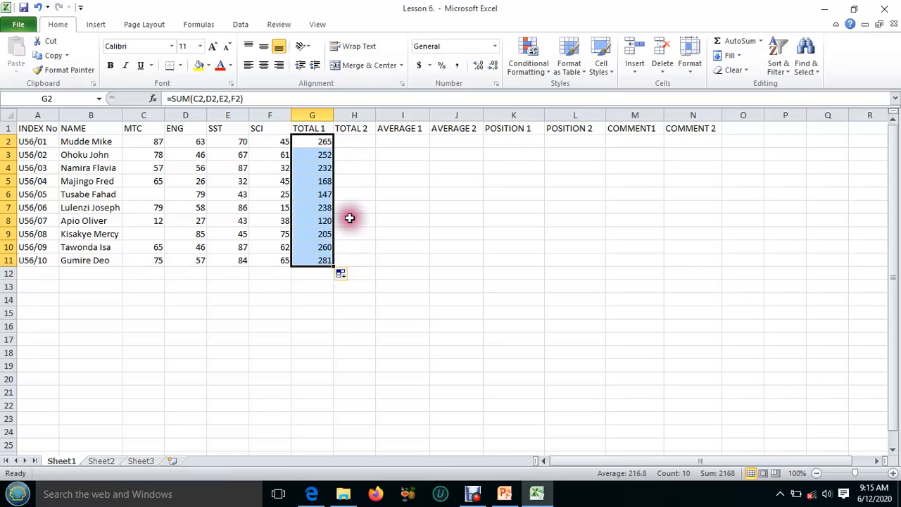
Enter the range formula =SUM(C2:F2) in H2 under TOTAL 2 and fill it down to H11
{"action": "left_click", "coordinate": [350, 141]}
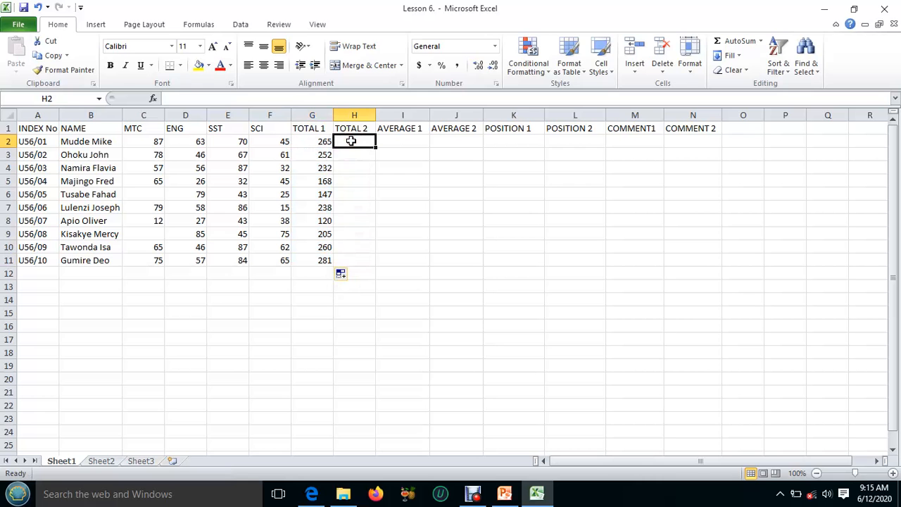
{"action": "type", "text": "="}
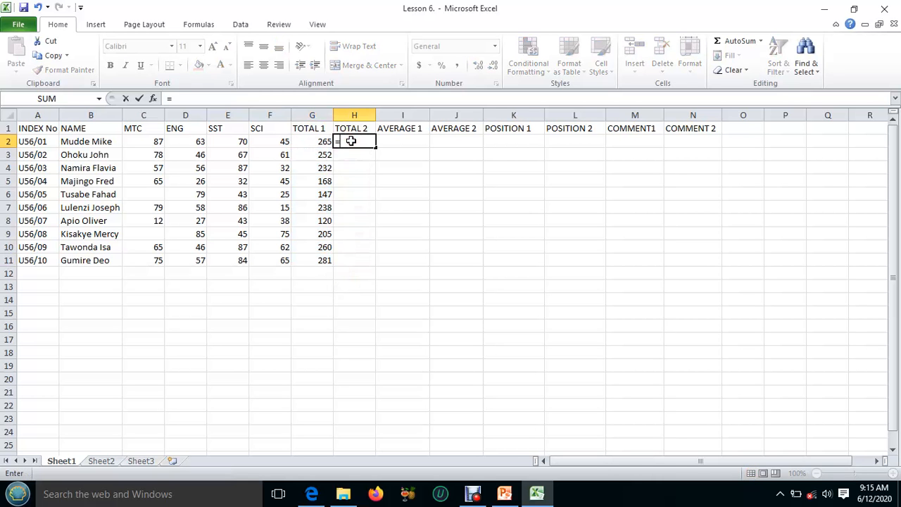
{"action": "type", "text": "SUM"}
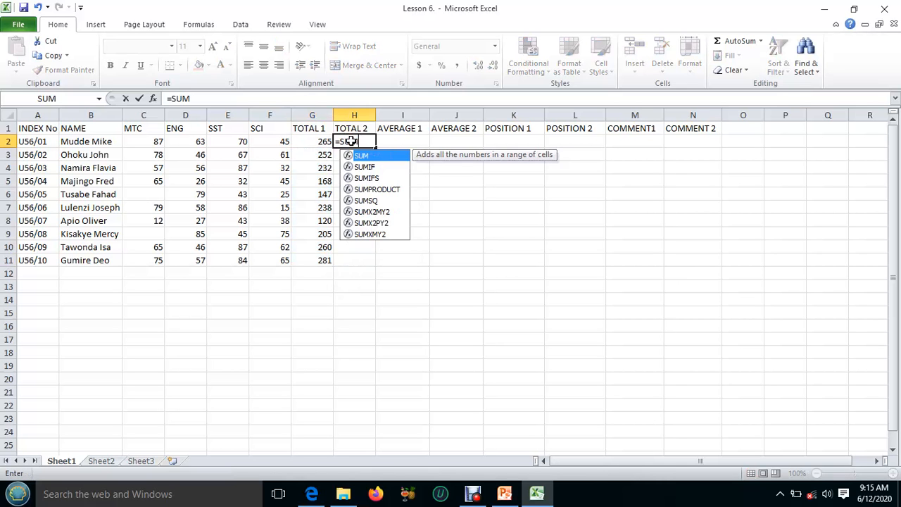
{"action": "type", "text": "("}
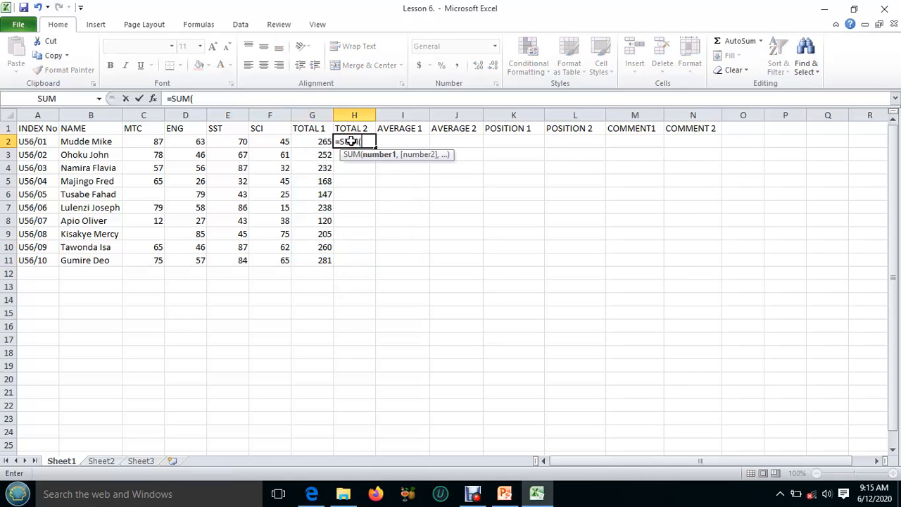
{"action": "left_click", "coordinate": [144, 144]}
{"action": "left_click_drag", "start_coordinate": [141, 141], "coordinate": [258, 138]}
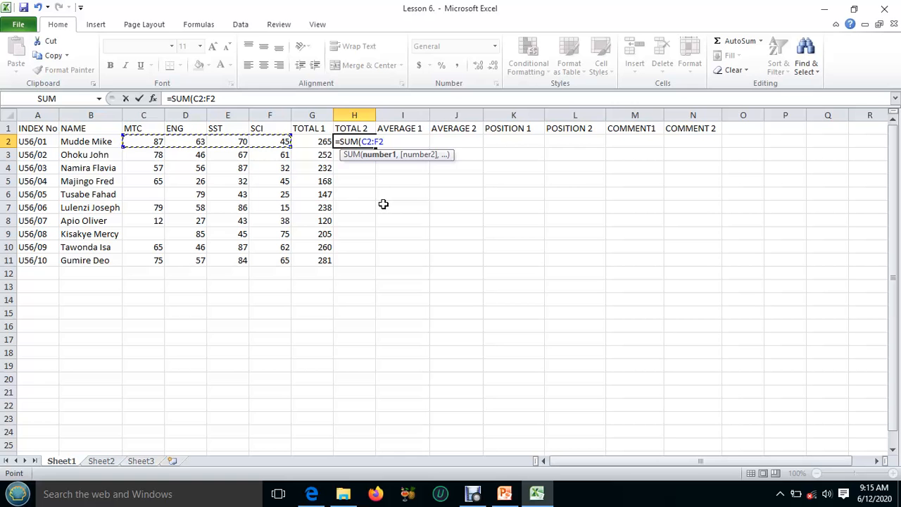
{"action": "type", "text": ")"}
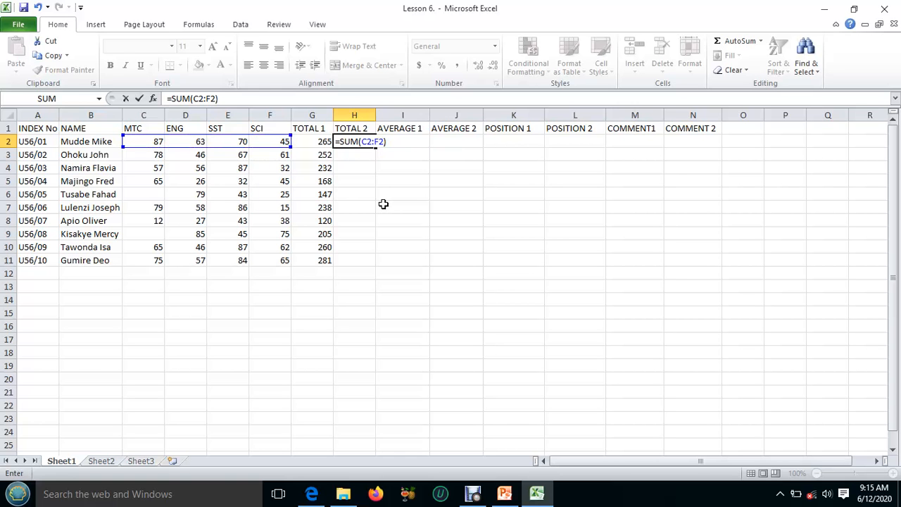
{"action": "key", "text": "Return"}
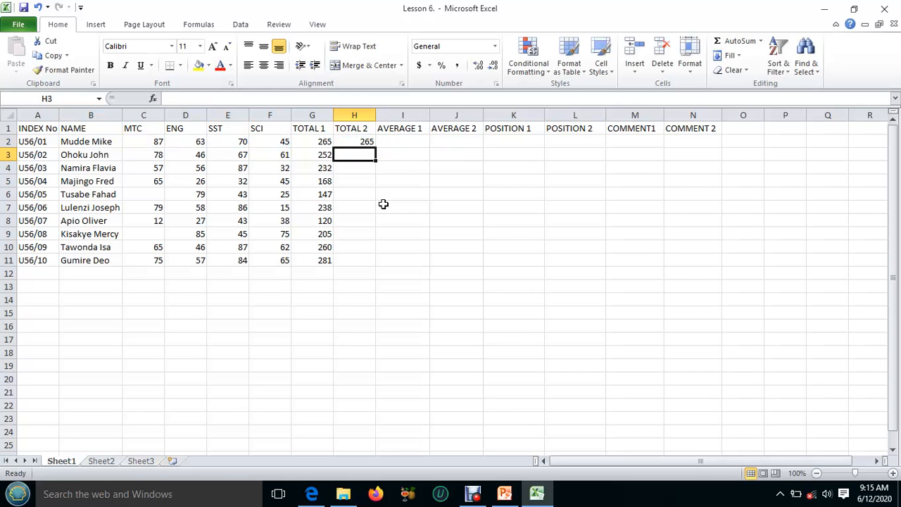
{"action": "left_click", "coordinate": [355, 141]}
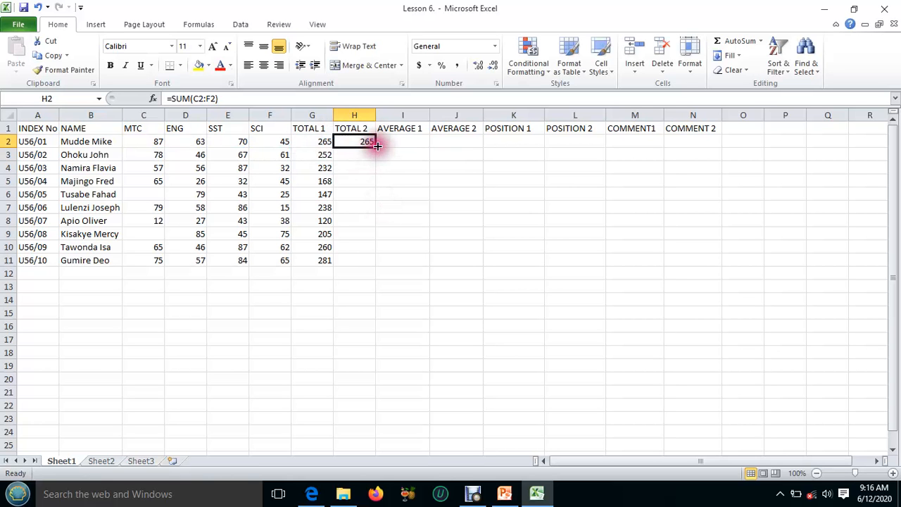
{"action": "left_click_drag", "start_coordinate": [374, 147], "coordinate": [374, 262]}
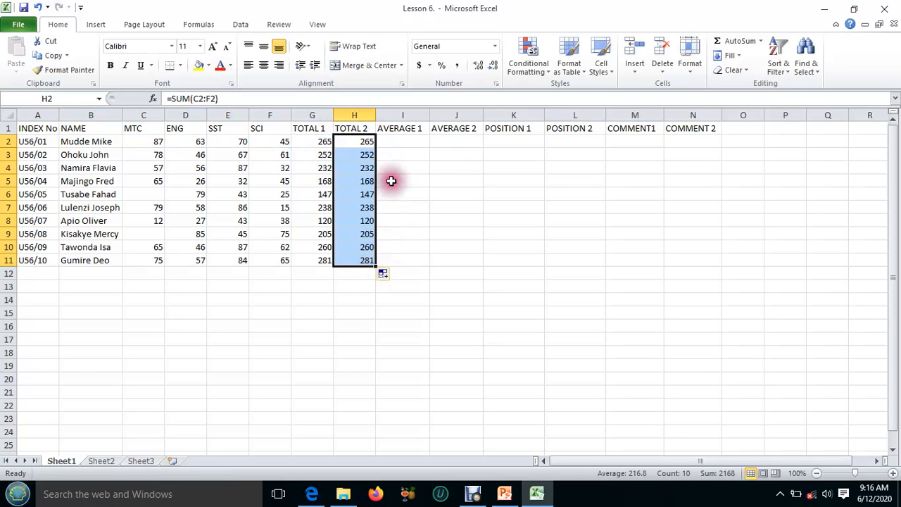
Enter =AVERAGE(C2,D2,E2,F2) in I2 under AVERAGE 1 and fill it down to I11
{"action": "left_click", "coordinate": [398, 141]}
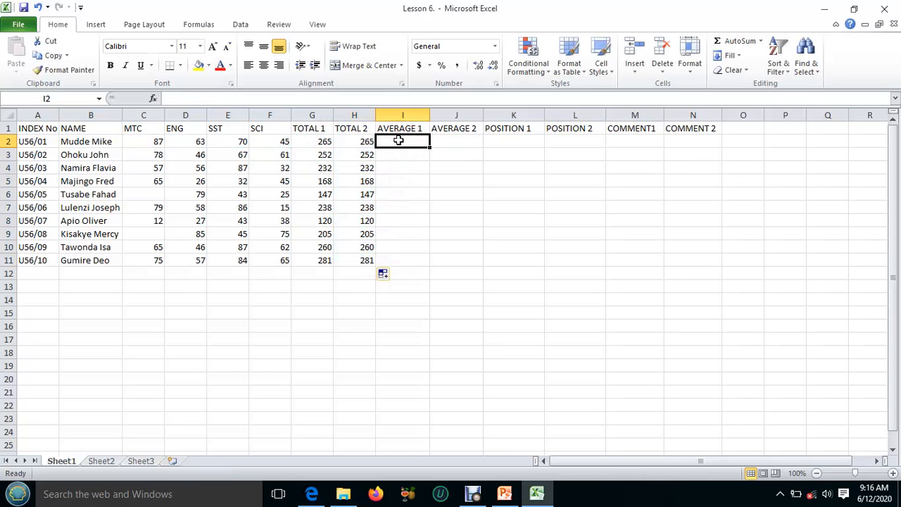
{"action": "type", "text": "="}
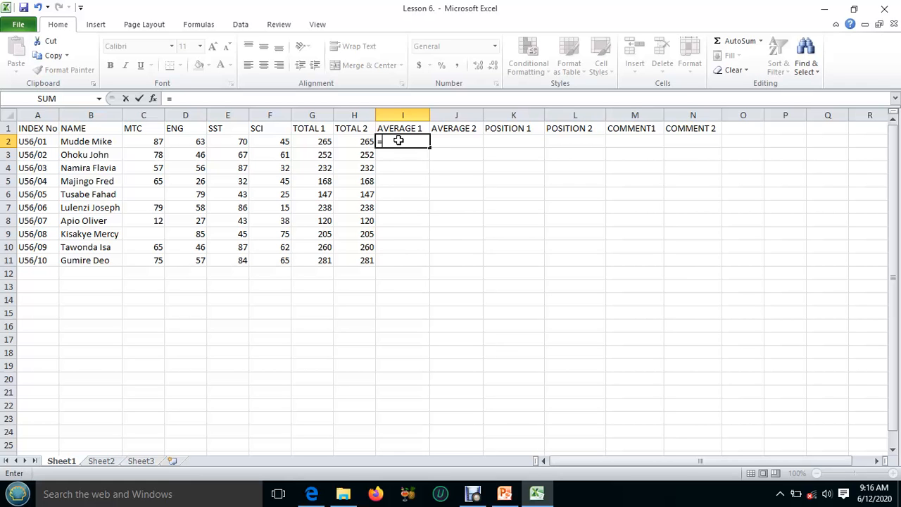
{"action": "type", "text": "AVERAGE"}
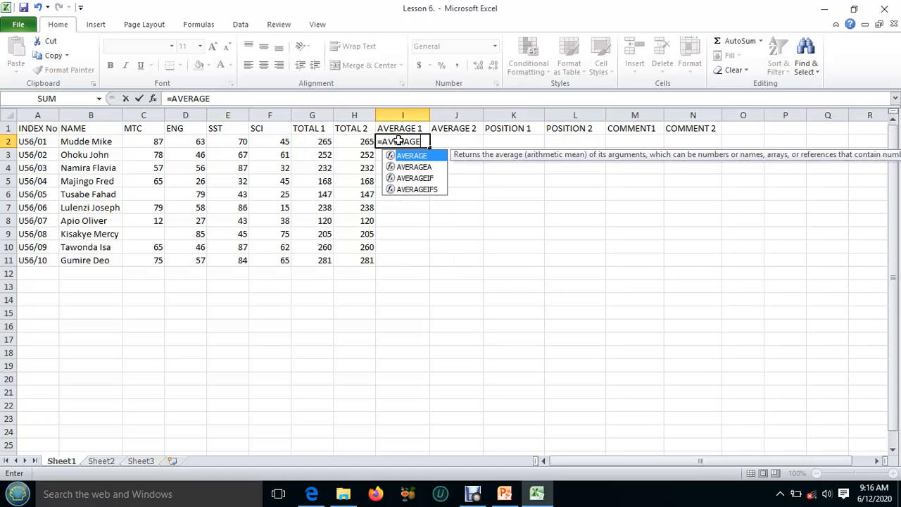
{"action": "type", "text": "("}
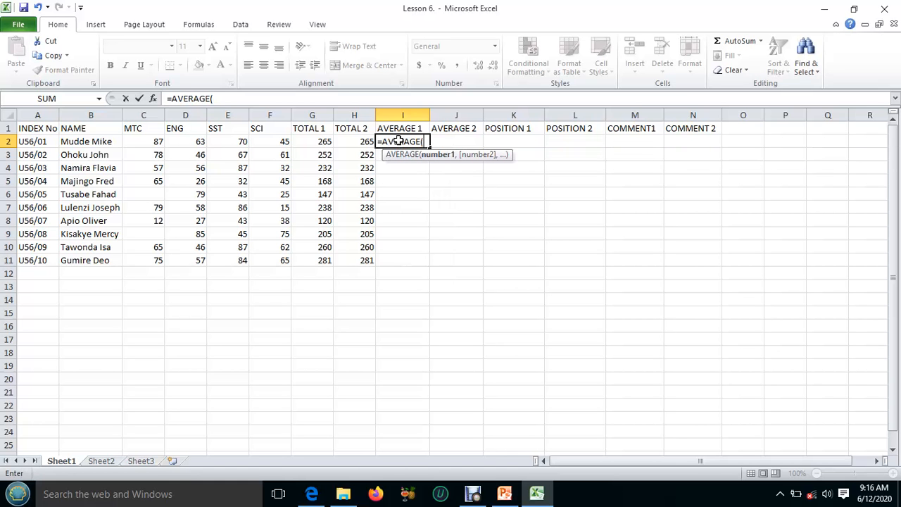
{"action": "left_click", "coordinate": [152, 141]}
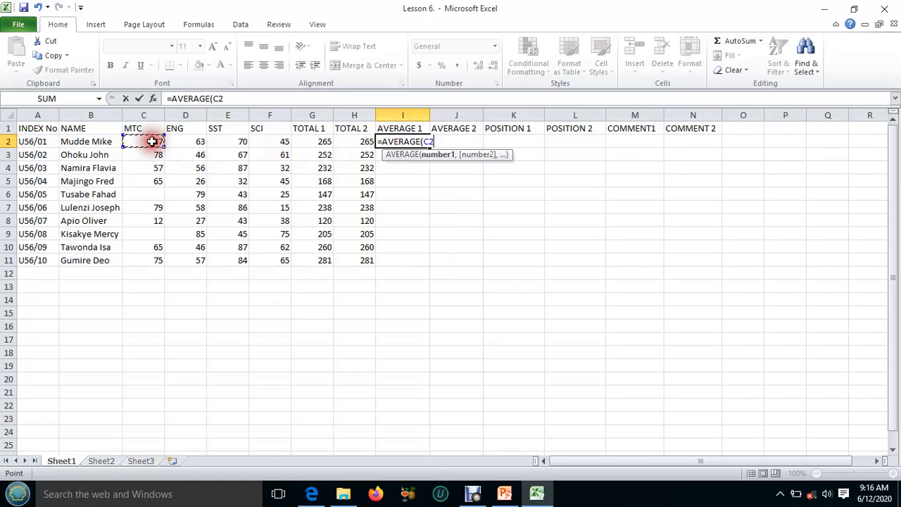
{"action": "type", "text": ","}
{"action": "left_click", "coordinate": [197, 141]}
{"action": "type", "text": ","}
{"action": "left_click", "coordinate": [226, 143]}
{"action": "type", "text": ","}
{"action": "left_click", "coordinate": [275, 141]}
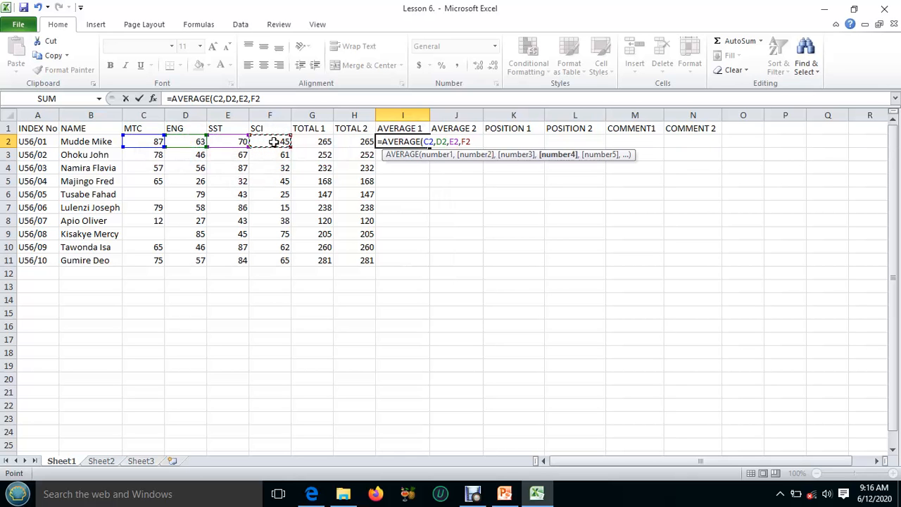
{"action": "type", "text": ")"}
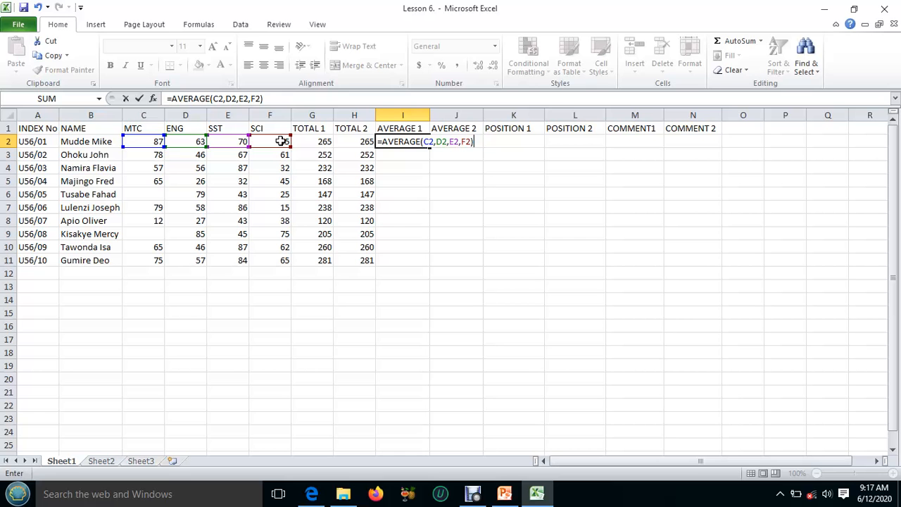
{"action": "key", "text": "Return"}
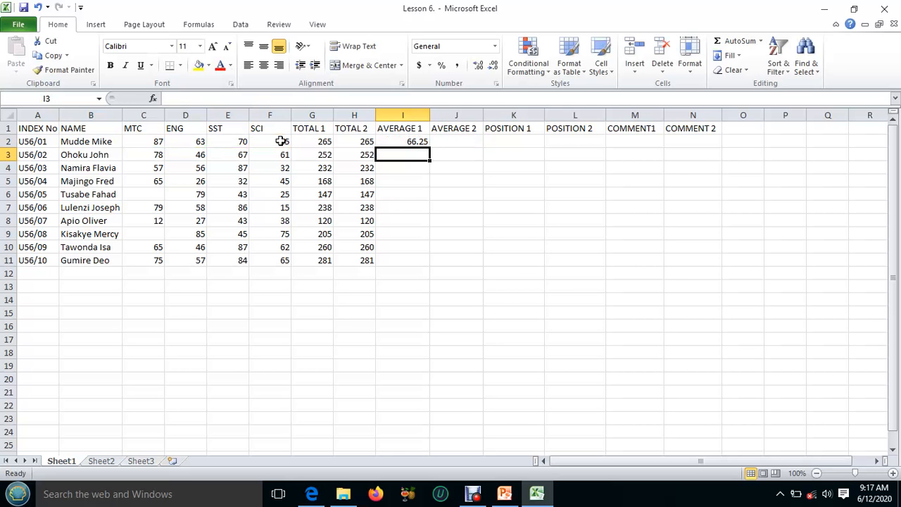
{"action": "left_click", "coordinate": [420, 141]}
{"action": "left_click_drag", "start_coordinate": [430, 146], "coordinate": [438, 259]}
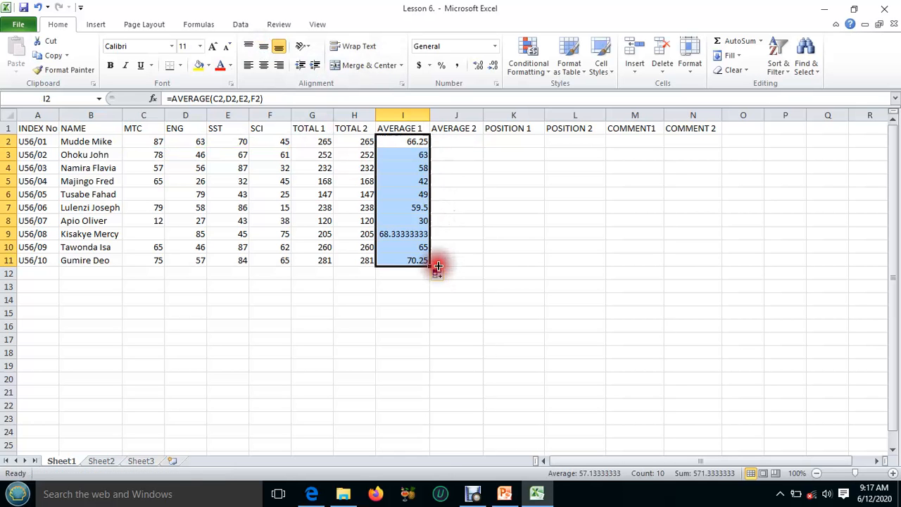
Enter the range formula =AVERAGE(C2:F2) in J2 under AVERAGE 2 and fill it down to J11
{"action": "left_click", "coordinate": [447, 143]}
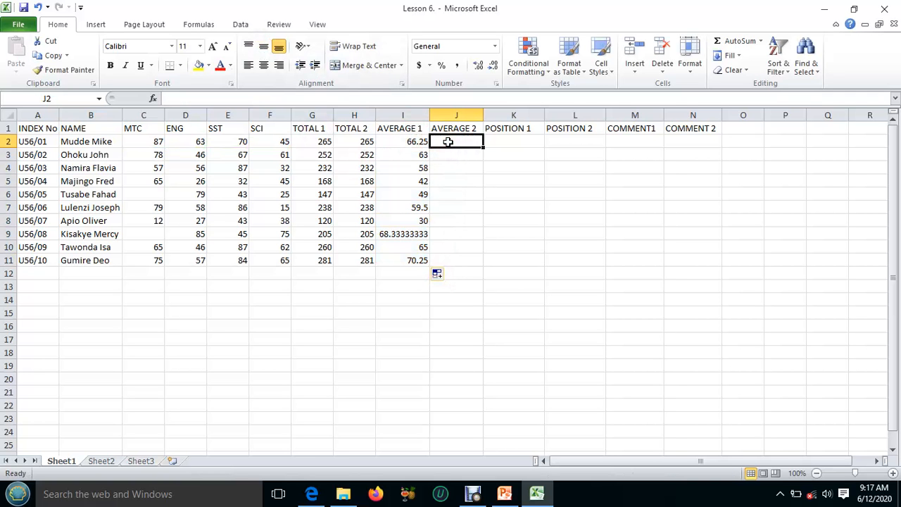
{"action": "type", "text": "="}
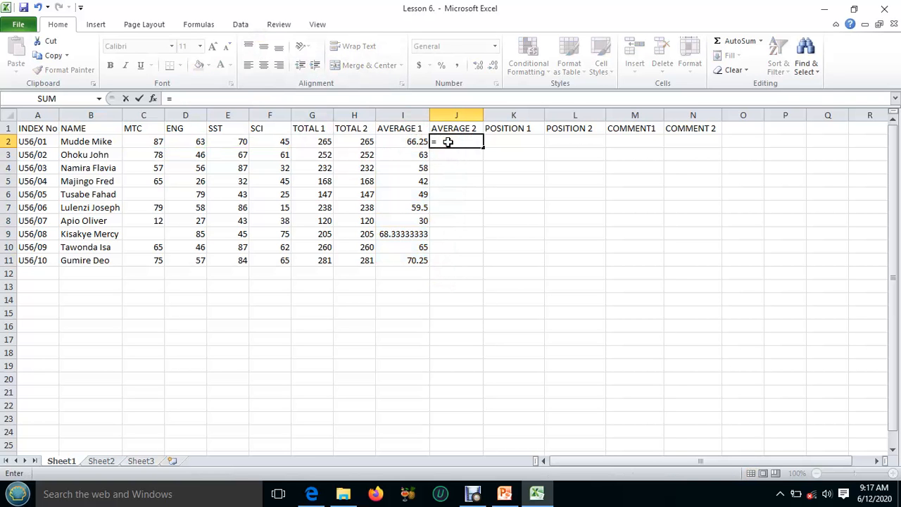
{"action": "type", "text": "AV"}
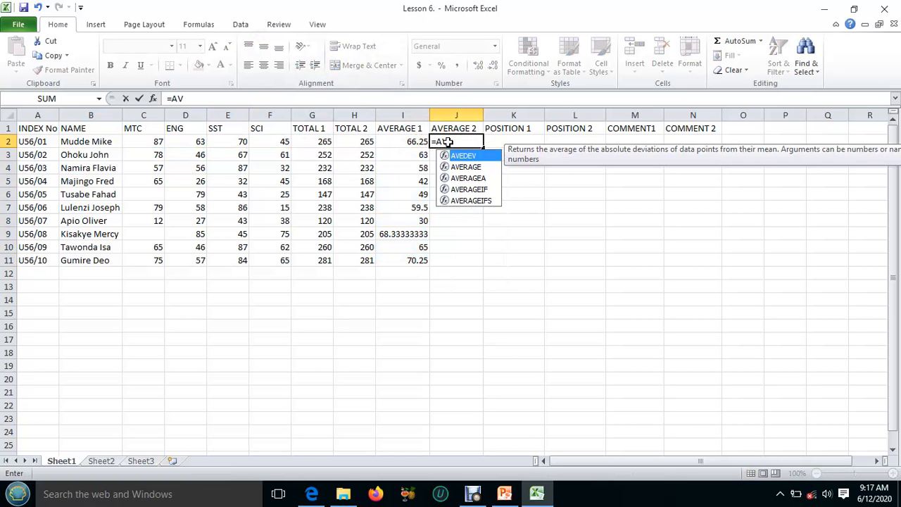
{"action": "type", "text": "R"}
{"action": "key", "text": "BackSpace"}
{"action": "type", "text": "ERAGE"}
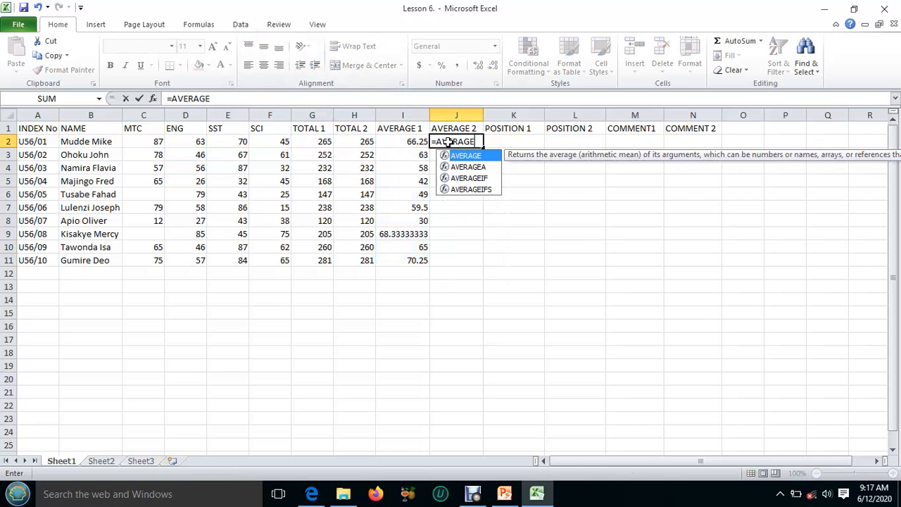
{"action": "type", "text": "("}
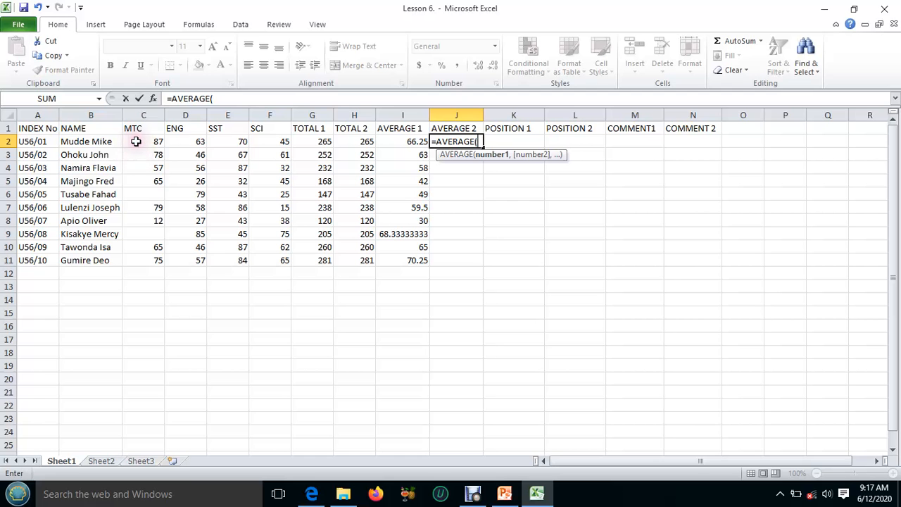
{"action": "left_click_drag", "start_coordinate": [136, 142], "coordinate": [276, 142]}
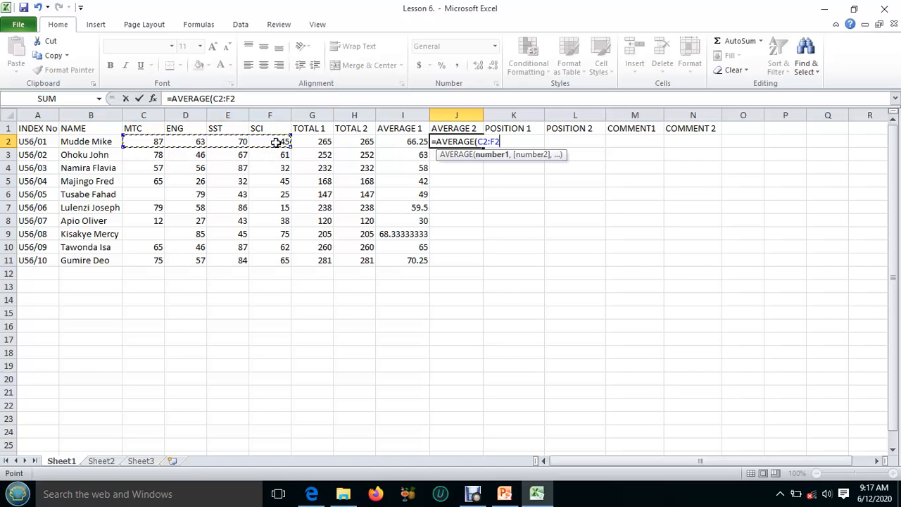
{"action": "type", "text": ")"}
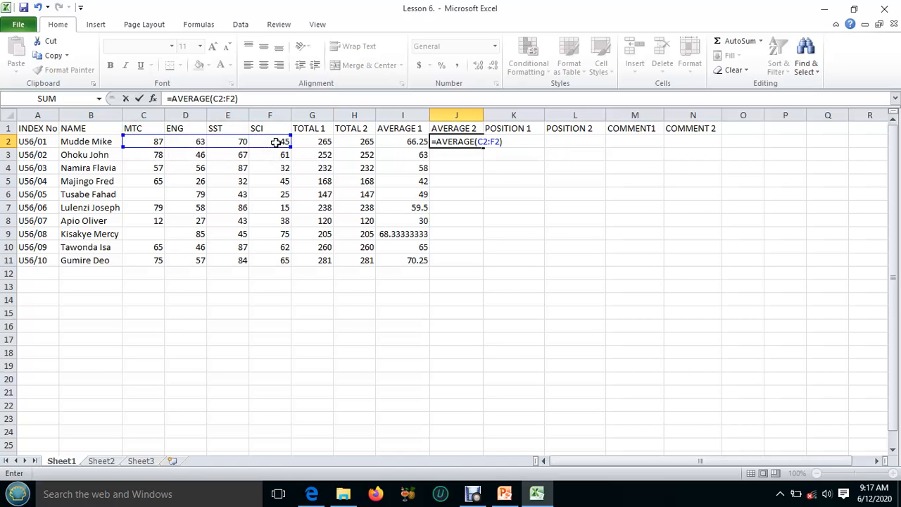
{"action": "key", "text": "Return"}
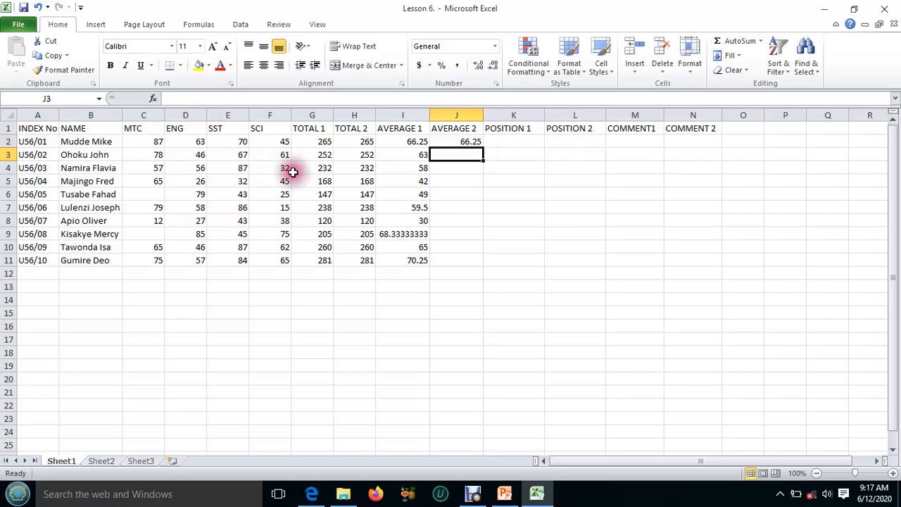
{"action": "left_click", "coordinate": [462, 141]}
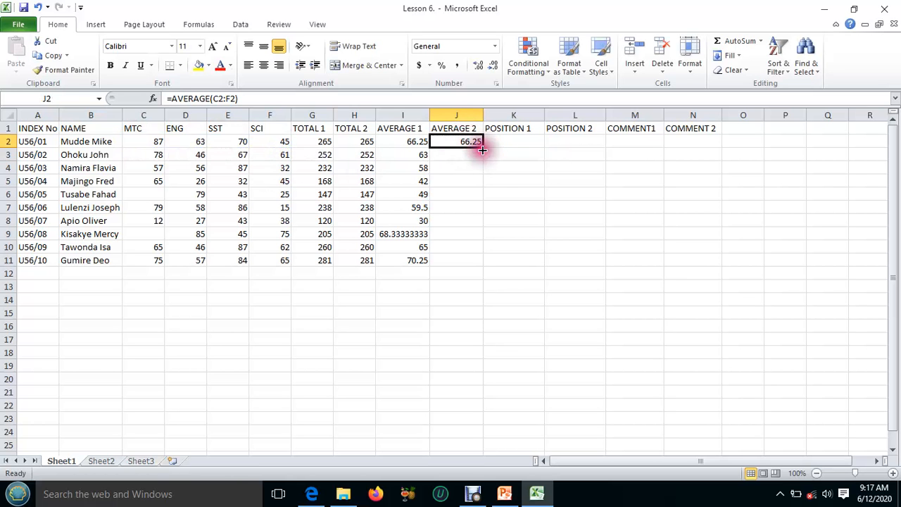
{"action": "left_click_drag", "start_coordinate": [482, 147], "coordinate": [485, 258]}
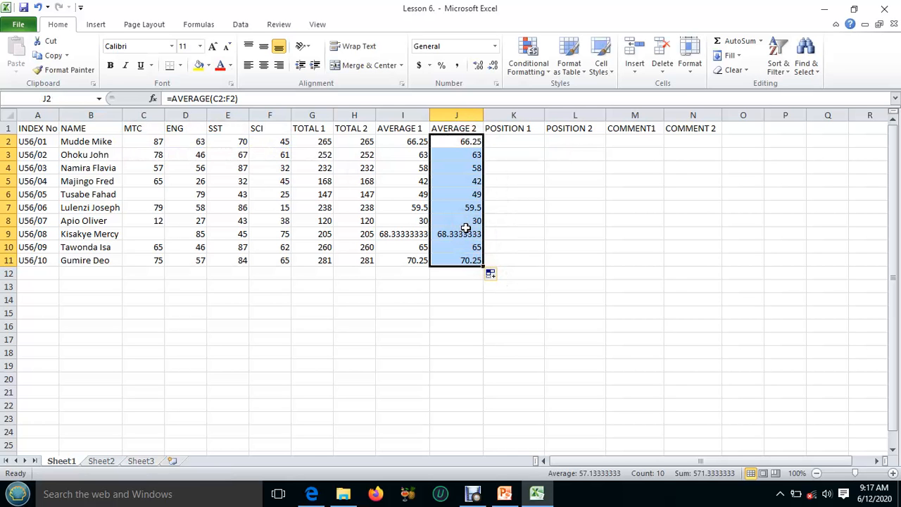
Try ranking TOTAL 1 with =RANK(G2,G2:G11,0) in K2 under POSITION 1, fill it down to K11, and check the copied references
{"action": "left_click", "coordinate": [525, 140]}
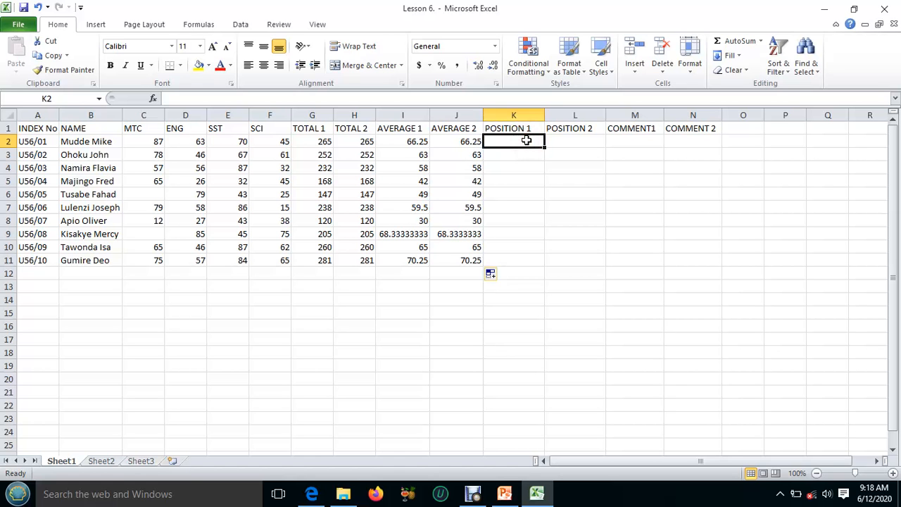
{"action": "type", "text": "="}
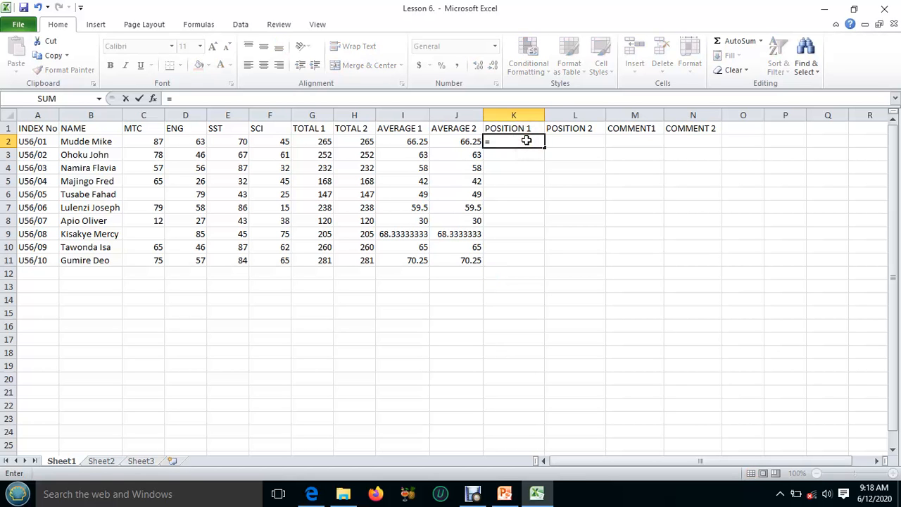
{"action": "type", "text": "RA"}
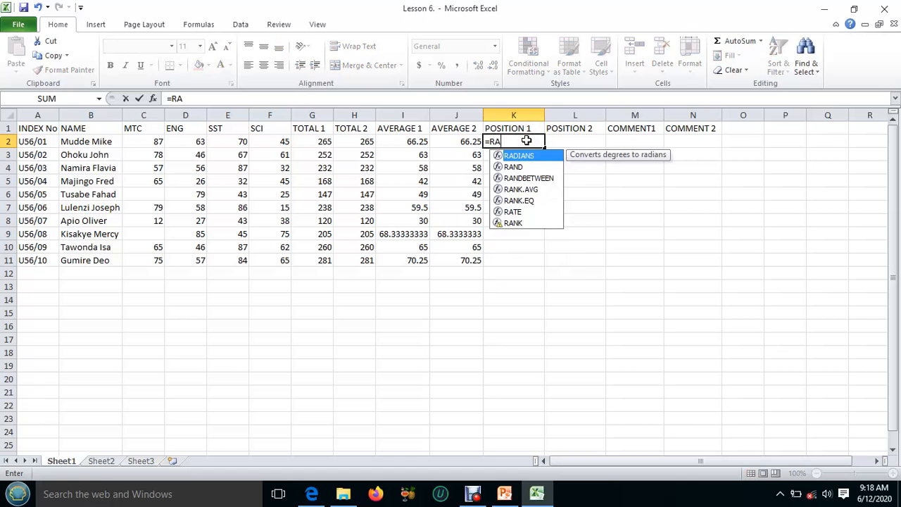
{"action": "type", "text": "NK("}
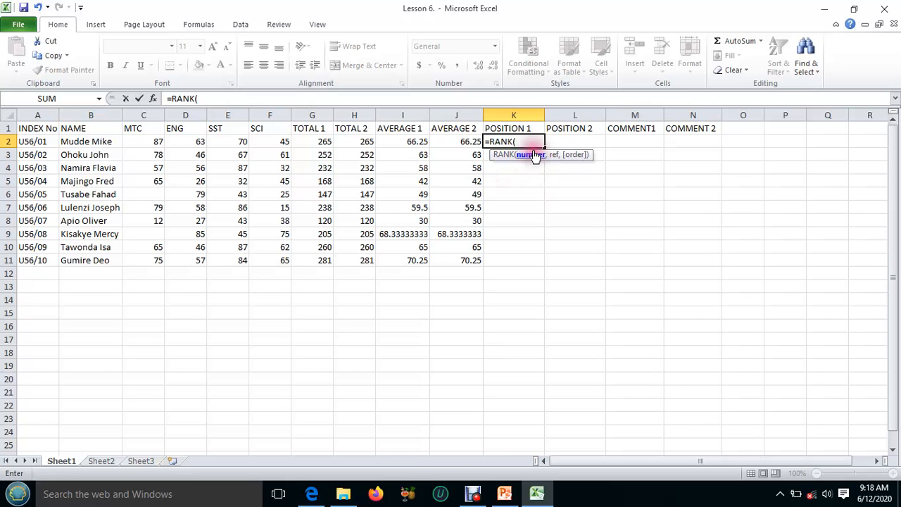
{"action": "left_click", "coordinate": [319, 141]}
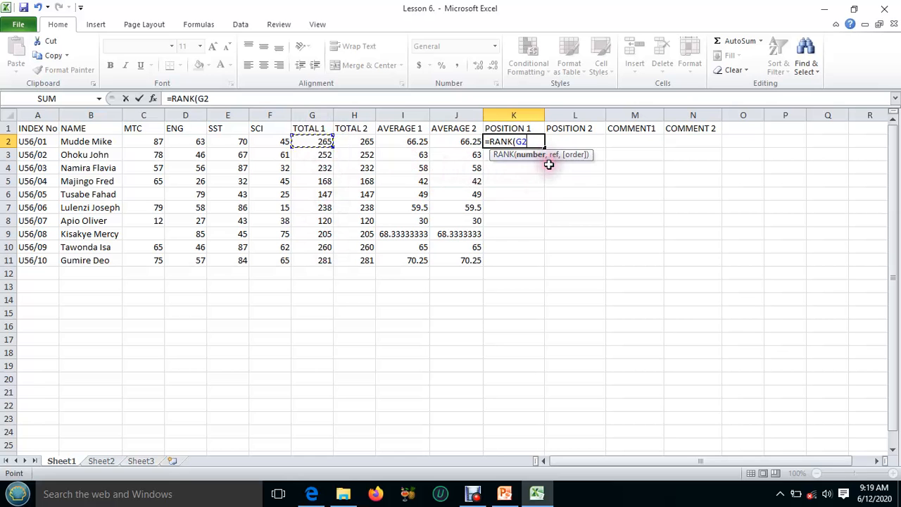
{"action": "type", "text": ","}
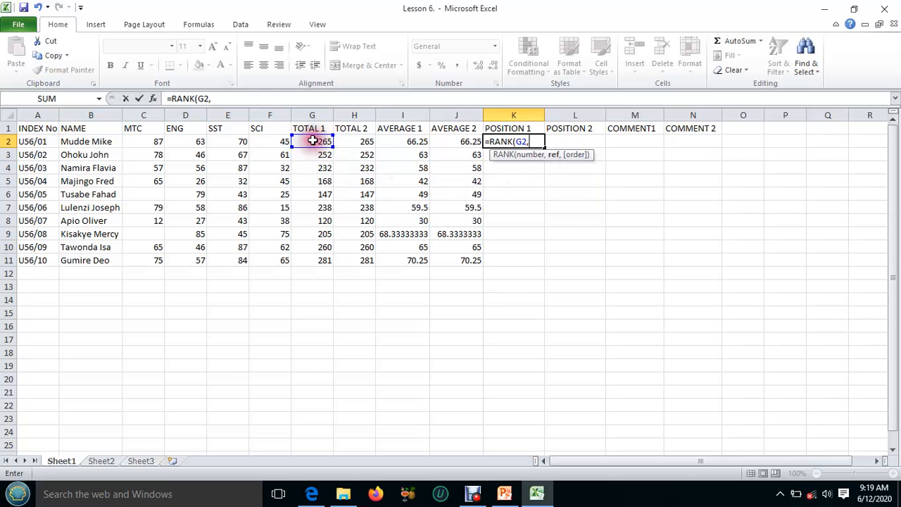
{"action": "left_click", "coordinate": [313, 141]}
{"action": "left_click_drag", "start_coordinate": [312, 140], "coordinate": [329, 260]}
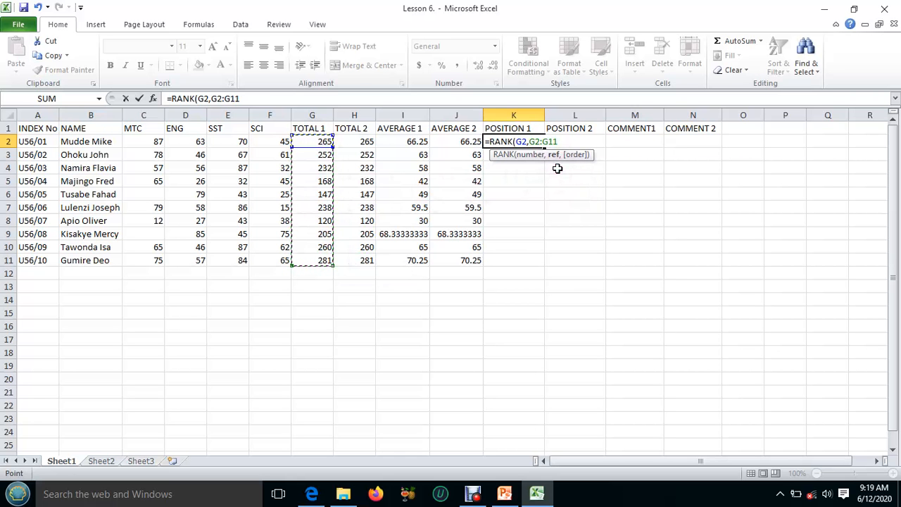
{"action": "type", "text": ",0"}
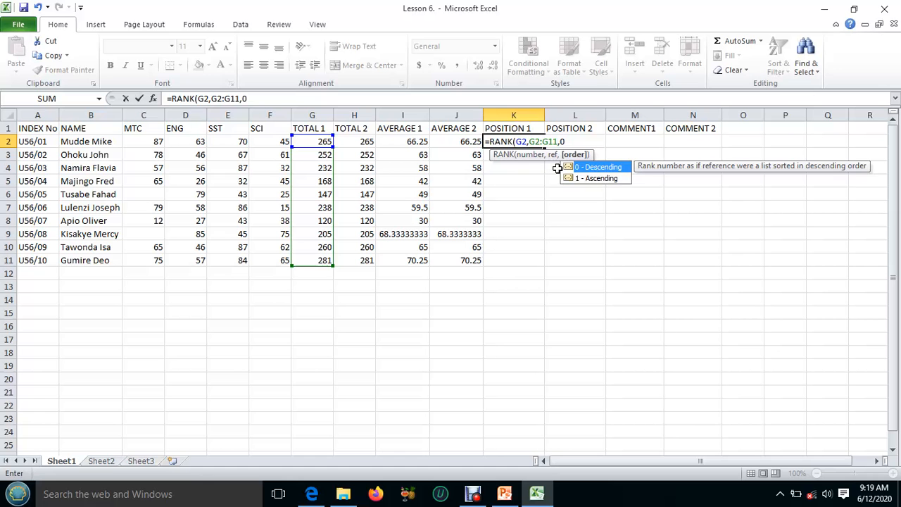
{"action": "type", "text": ")"}
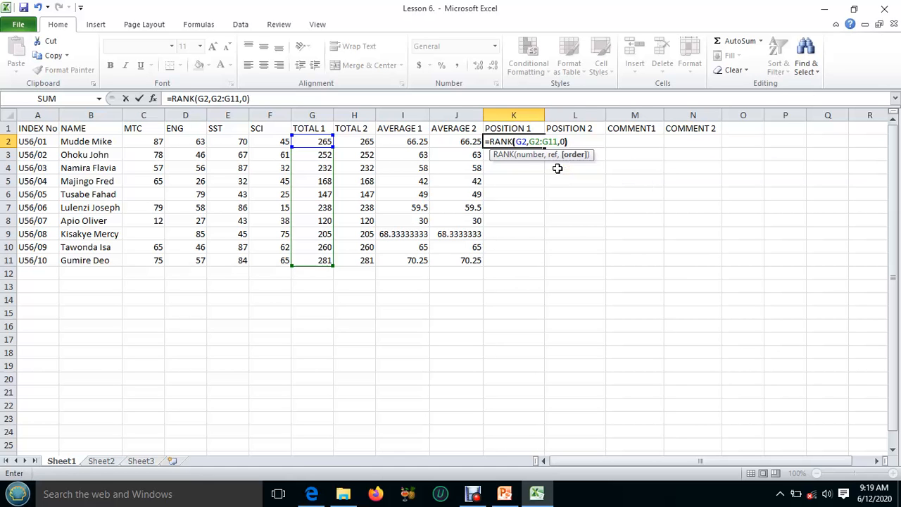
{"action": "key", "text": "Return"}
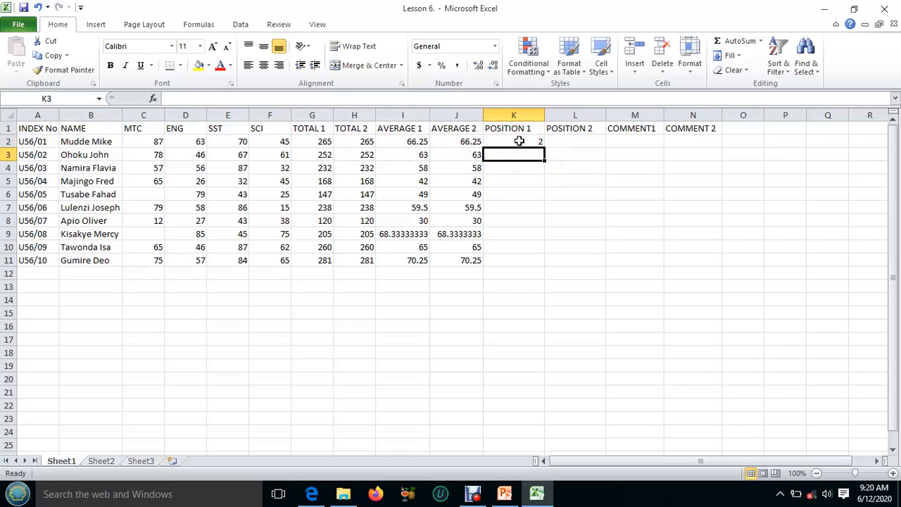
{"action": "left_click", "coordinate": [519, 141]}
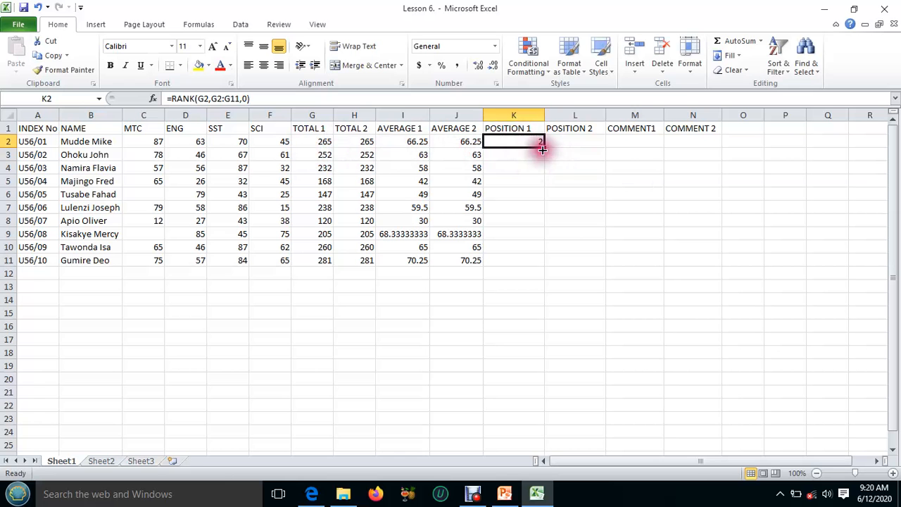
{"action": "left_click_drag", "start_coordinate": [543, 148], "coordinate": [551, 261]}
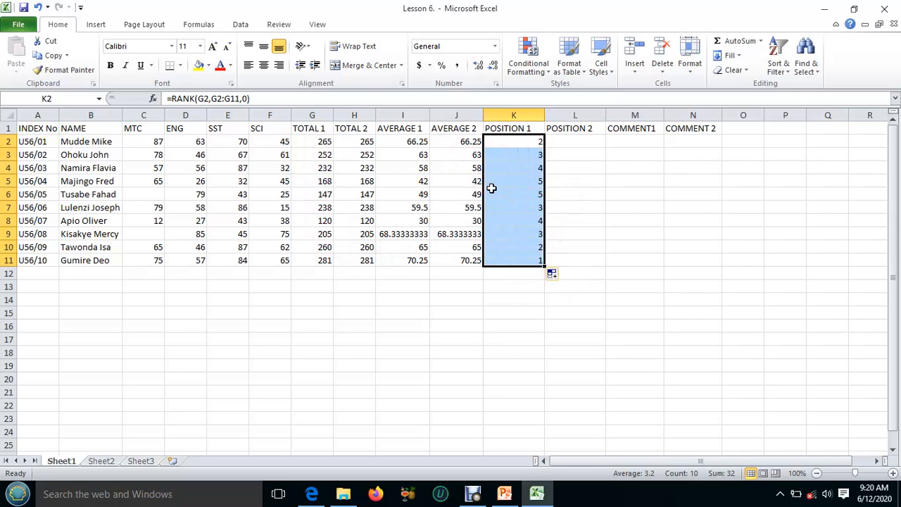
{"action": "left_click", "coordinate": [522, 142]}
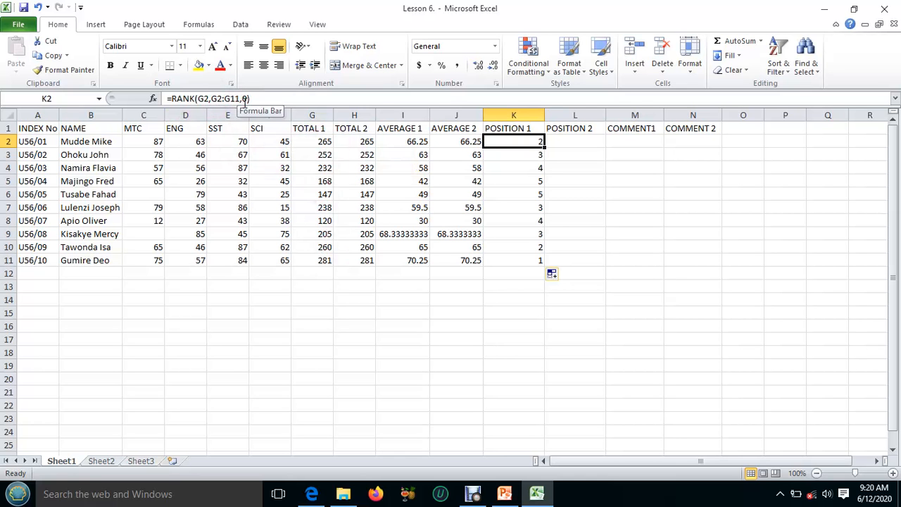
{"action": "left_click", "coordinate": [523, 156]}
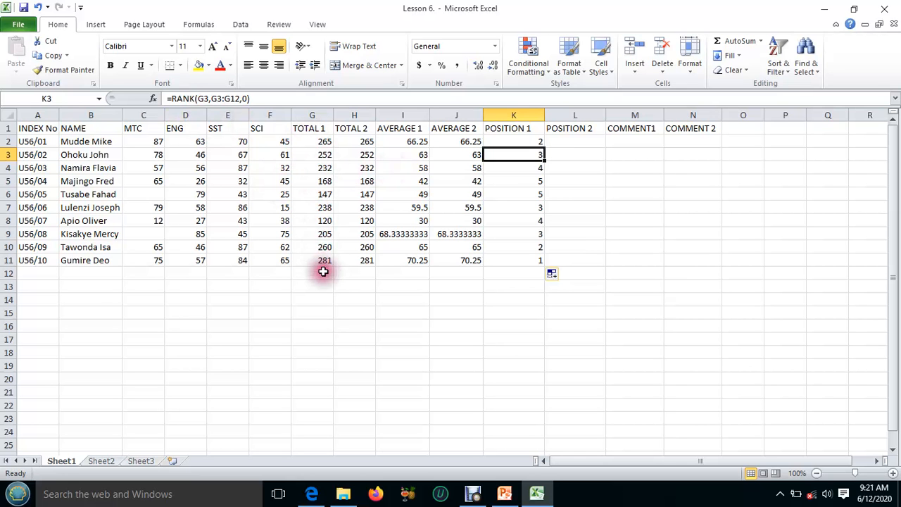
Replace the K2 formula with =RANK(G2,$G$2:$G$11,0), using an absolute reference range, and fill it down to K11
{"action": "left_click", "coordinate": [515, 142]}
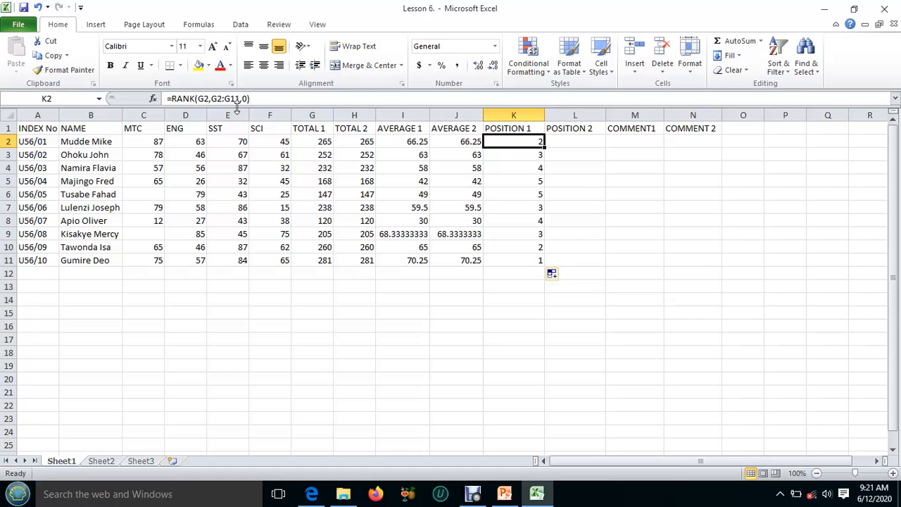
{"action": "type", "text": "="}
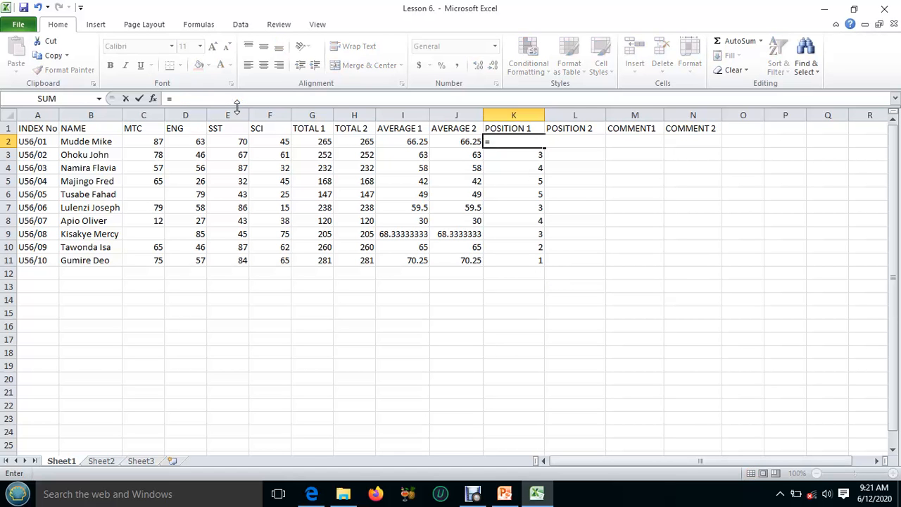
{"action": "type", "text": "RANK"}
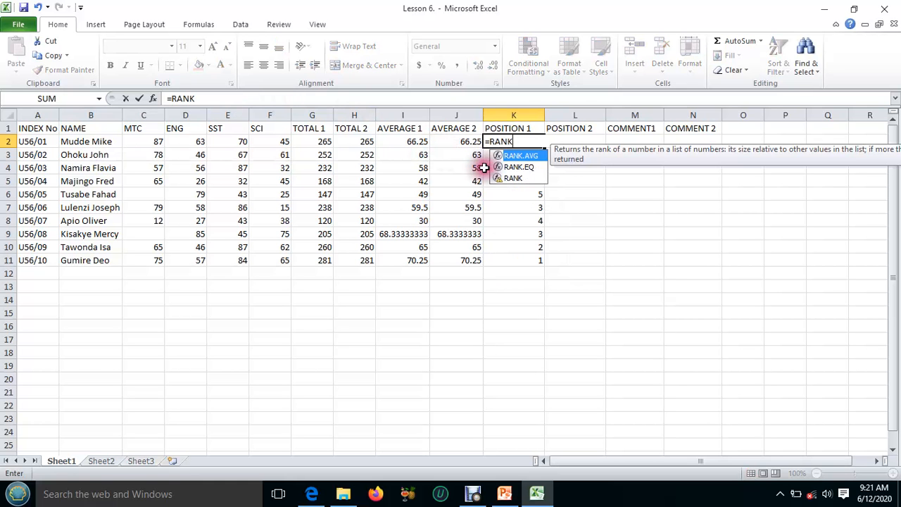
{"action": "type", "text": "?"}
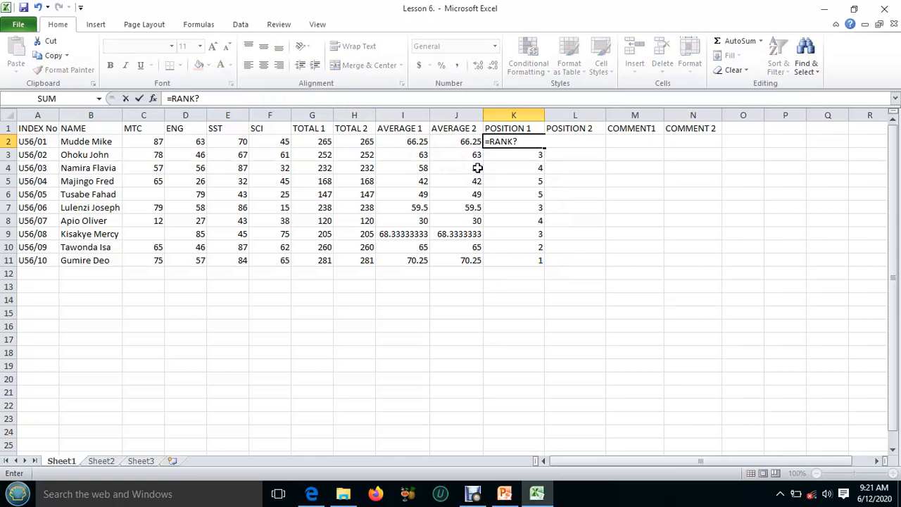
{"action": "key", "text": "BackSpace"}
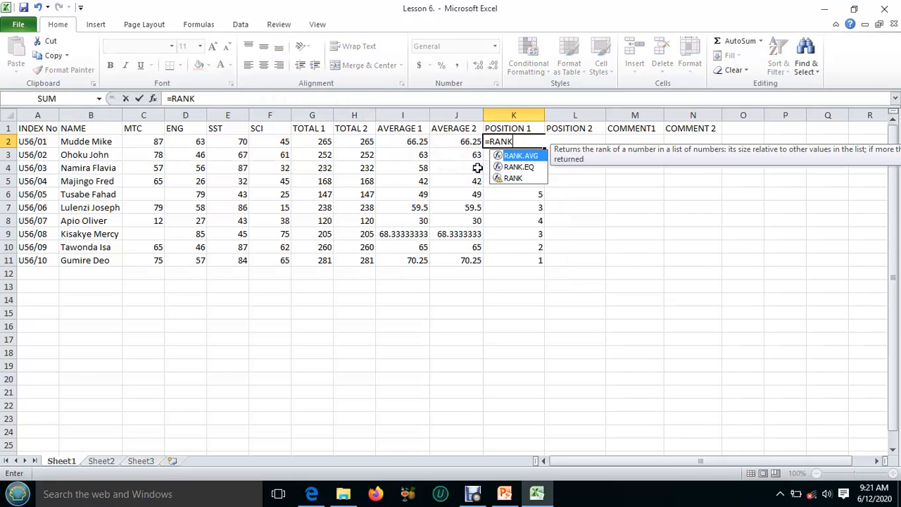
{"action": "type", "text": "("}
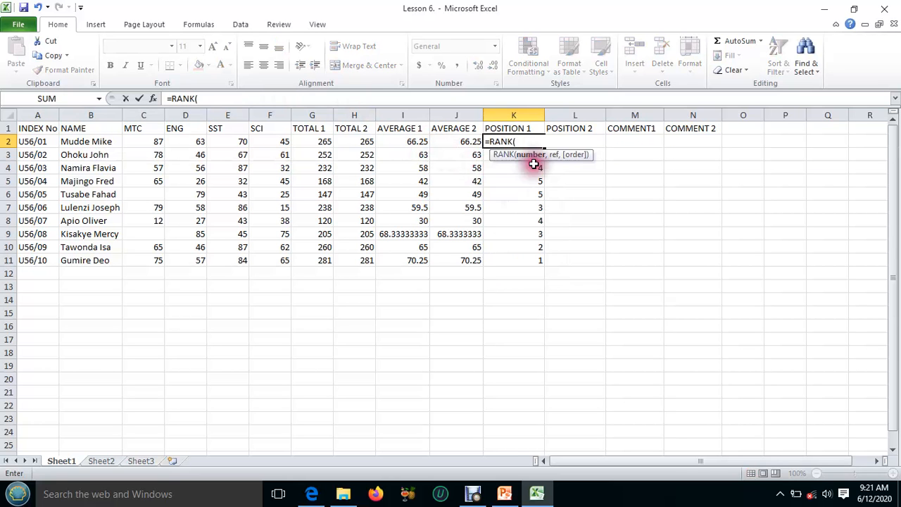
{"action": "left_click", "coordinate": [315, 142]}
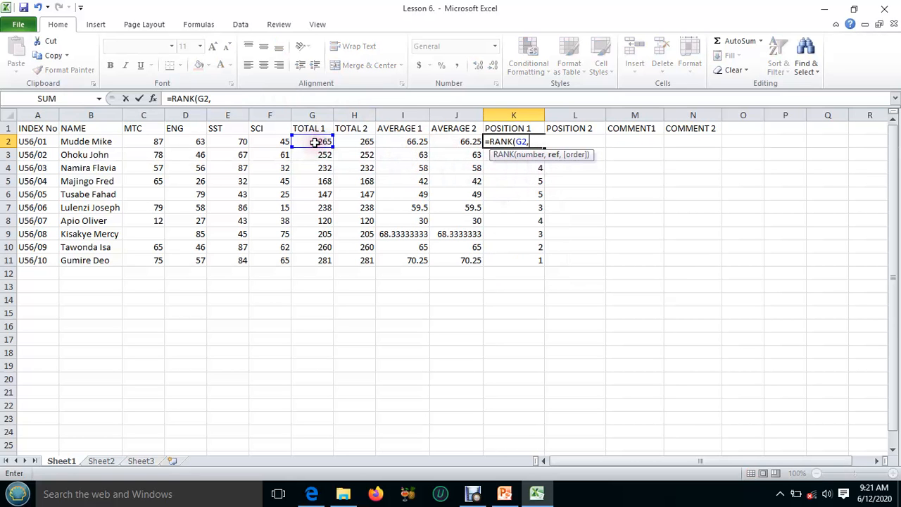
{"action": "left_click_drag", "start_coordinate": [314, 143], "coordinate": [330, 258]}
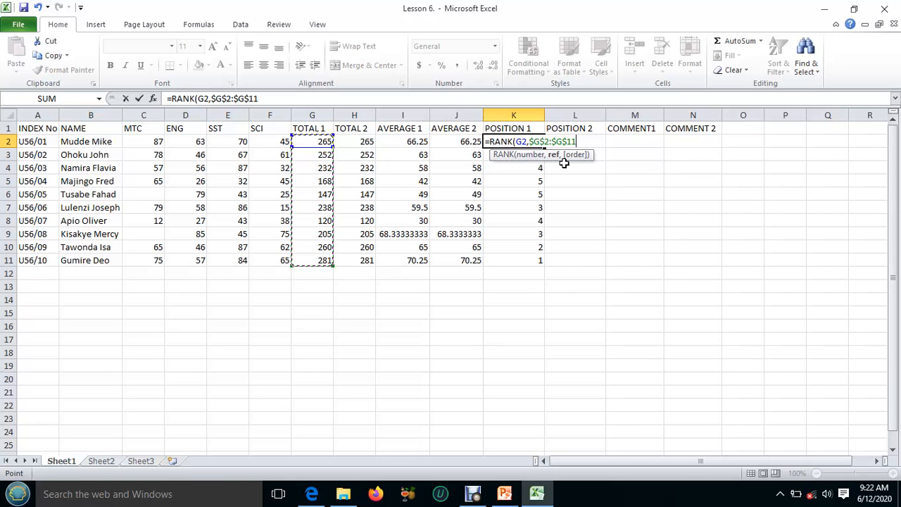
{"action": "type", "text": ","}
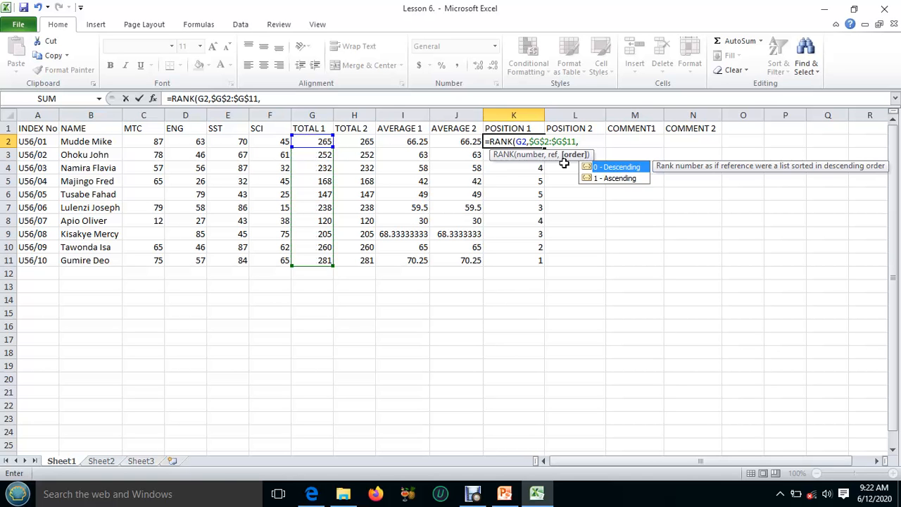
{"action": "type", "text": "0)"}
{"action": "key", "text": "Return"}
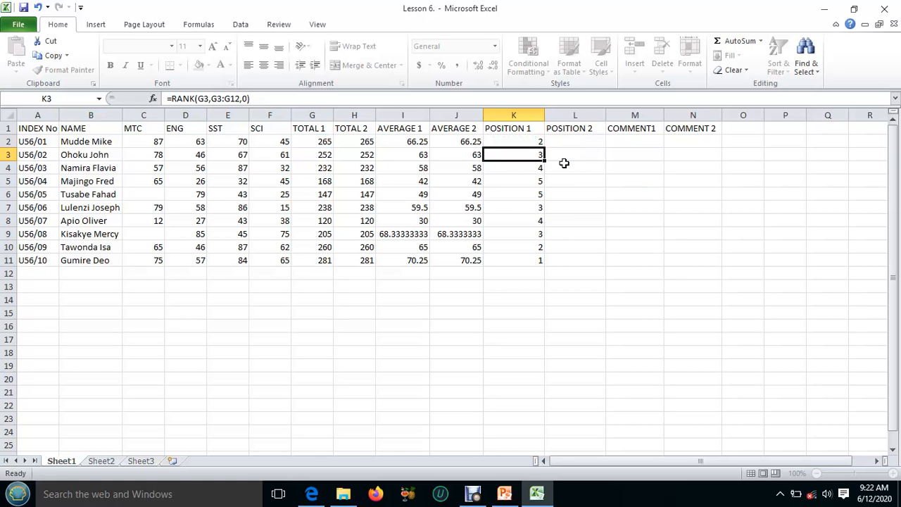
{"action": "left_click", "coordinate": [527, 141]}
{"action": "left_click_drag", "start_coordinate": [543, 147], "coordinate": [553, 266]}
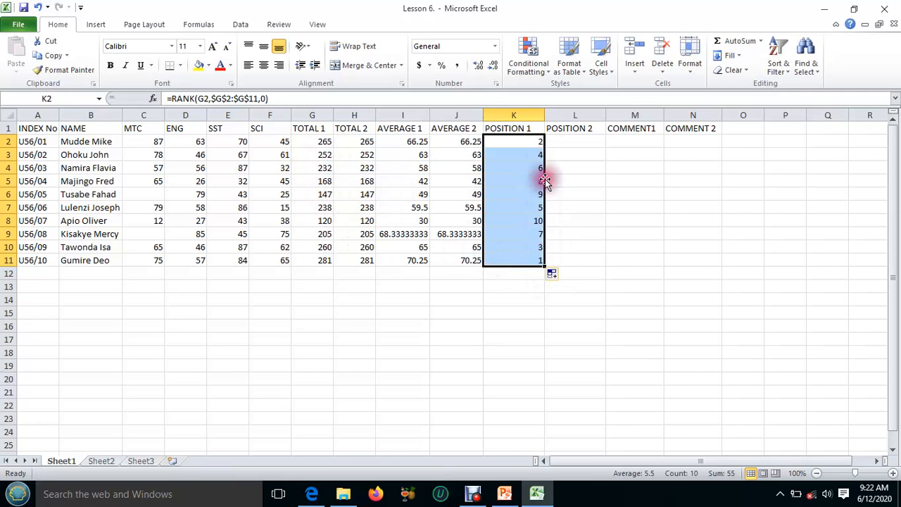
Check the copied RANK formulas under POSITION 1 in K2, K3 and K8 for their cell and range references
{"action": "left_click", "coordinate": [535, 141]}
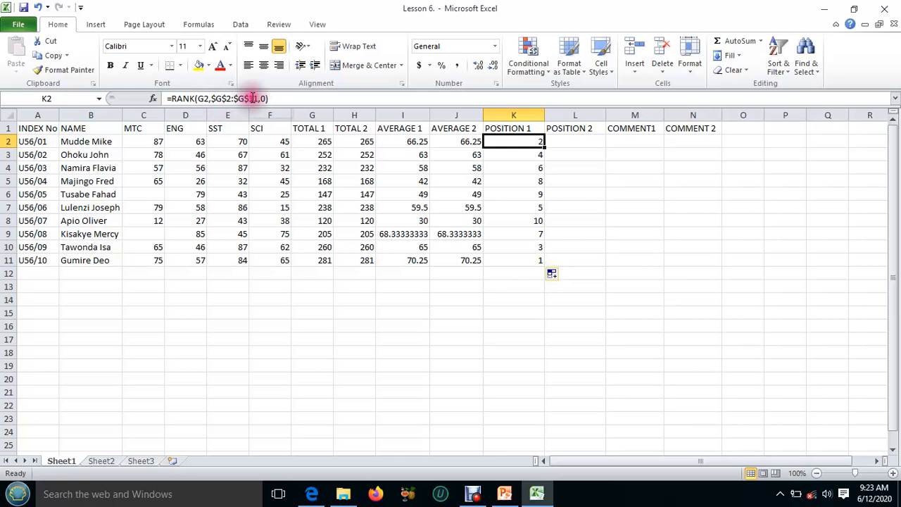
{"action": "left_click", "coordinate": [525, 155]}
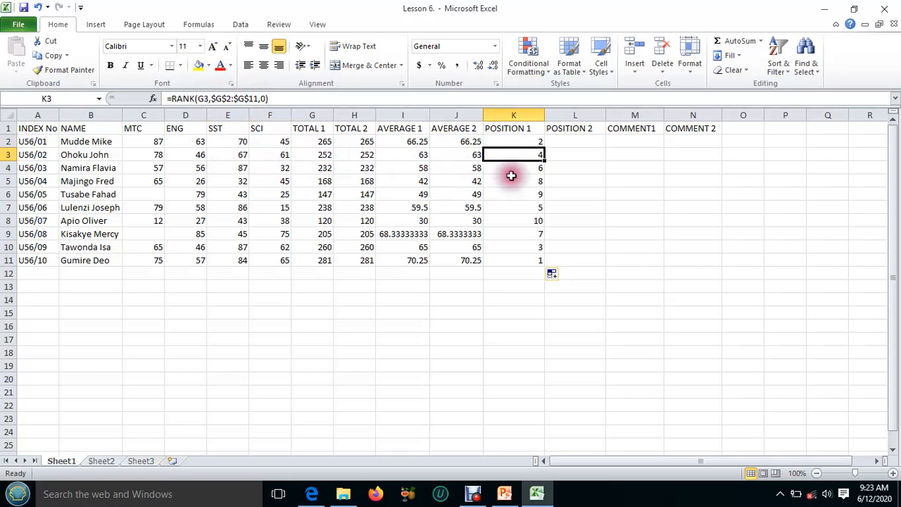
{"action": "left_click", "coordinate": [524, 221]}
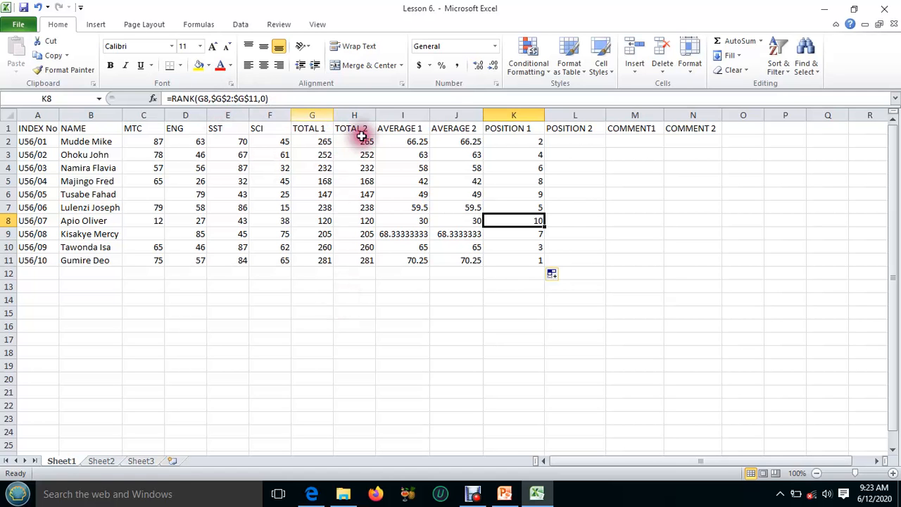
Name the TOTAL 1 range G2:G11 "apple" for use in the POSITION 2 ranking
{"action": "left_click", "coordinate": [576, 140]}
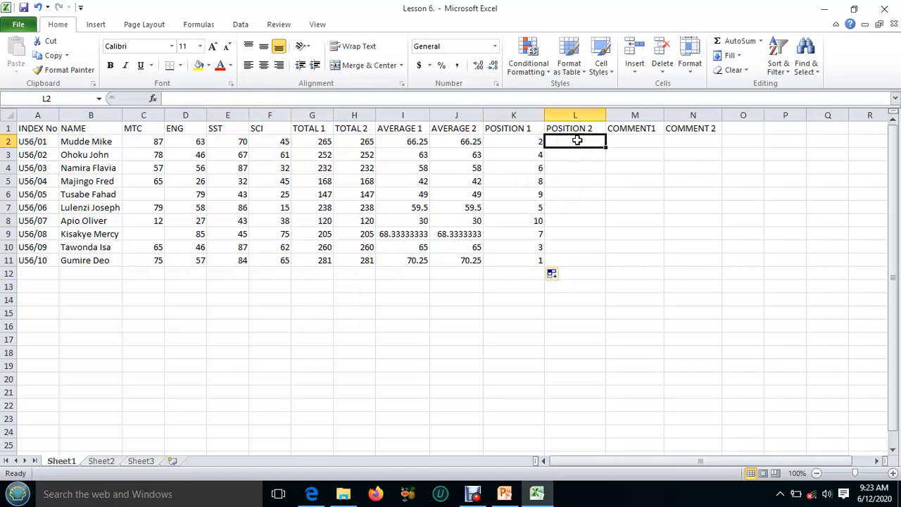
{"action": "left_click", "coordinate": [577, 133]}
{"action": "left_click", "coordinate": [577, 147]}
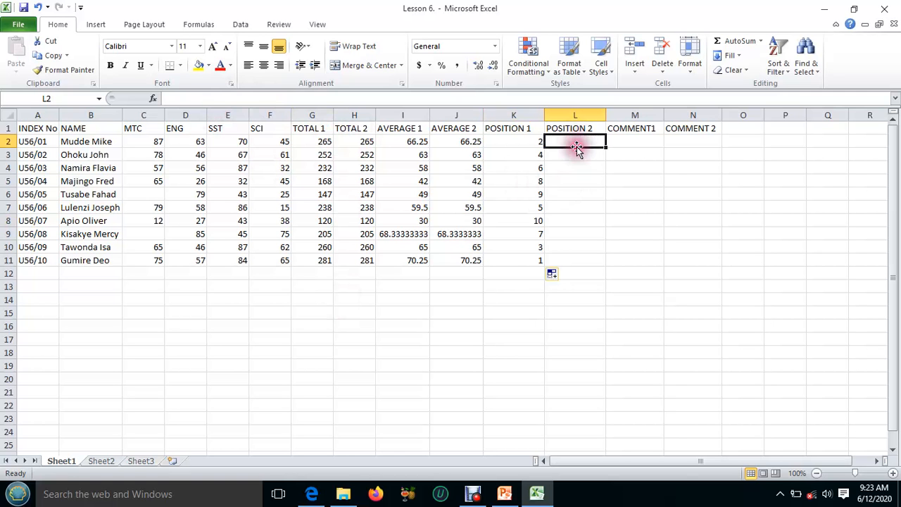
{"action": "left_click", "coordinate": [576, 151]}
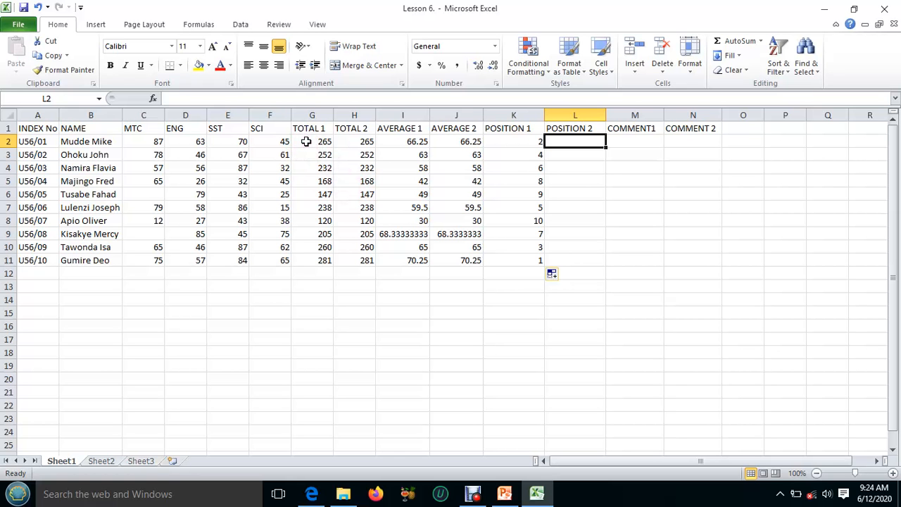
{"action": "left_click_drag", "start_coordinate": [306, 142], "coordinate": [326, 258]}
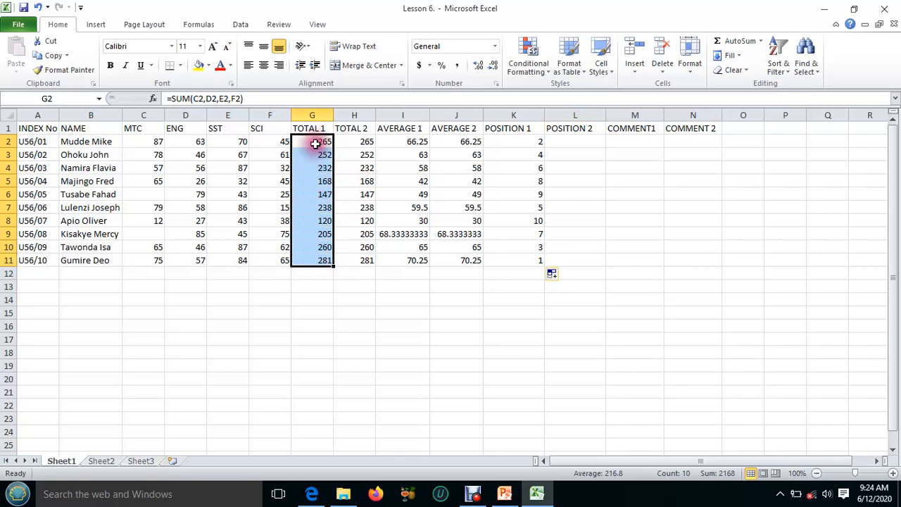
{"action": "left_click", "coordinate": [54, 97]}
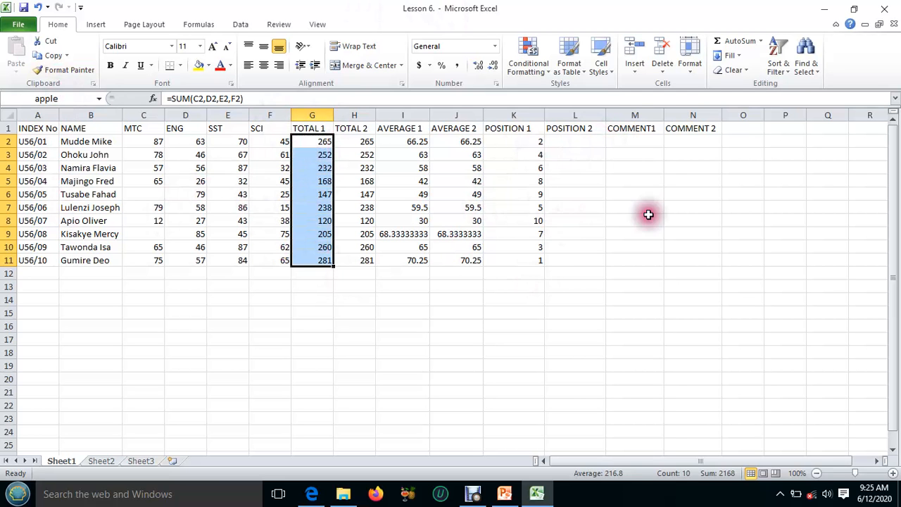
Enter =RANK(G2,apple,0) in L2 under POSITION 2, using the named range, and fill it down to L11
{"action": "left_click", "coordinate": [575, 139]}
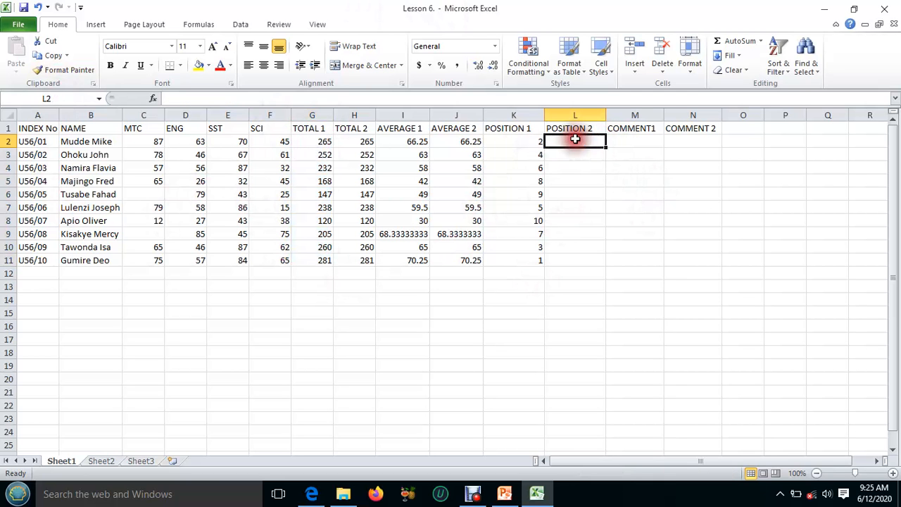
{"action": "type", "text": "="}
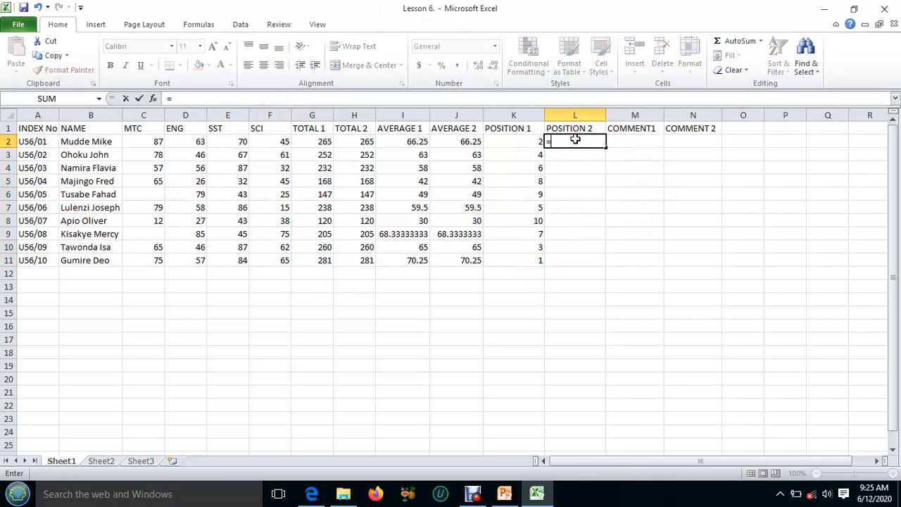
{"action": "type", "text": "R"}
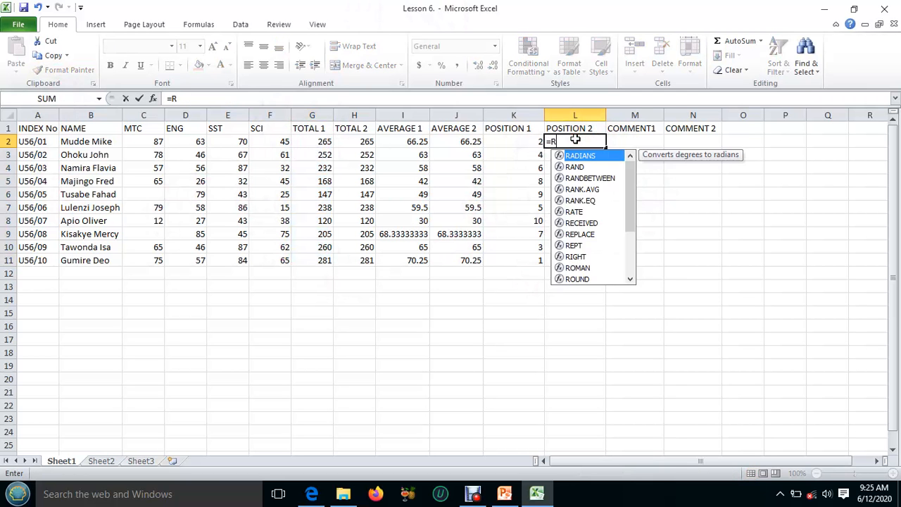
{"action": "type", "text": "ANK("}
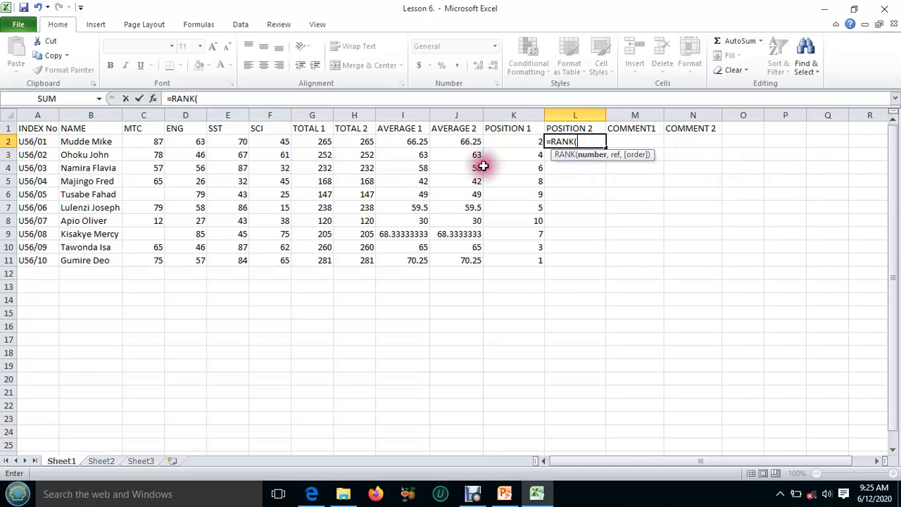
{"action": "left_click", "coordinate": [315, 141]}
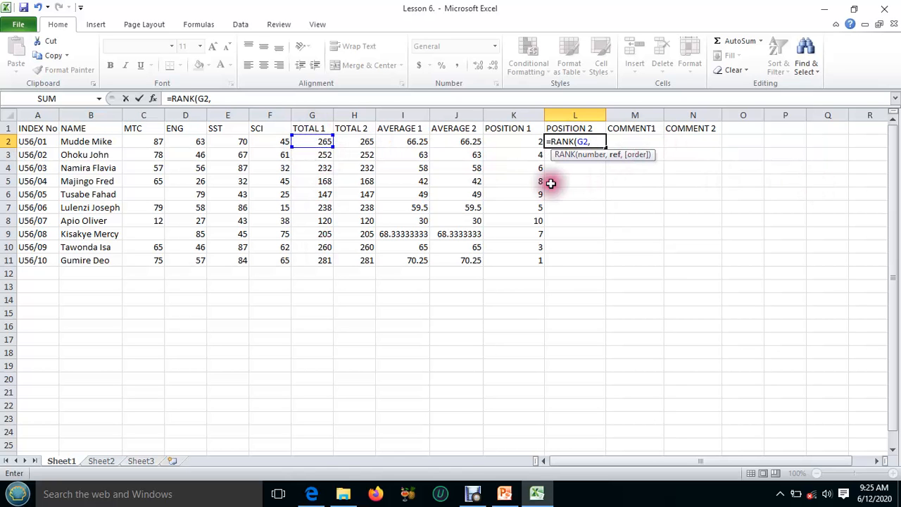
{"action": "left_click_drag", "start_coordinate": [309, 140], "coordinate": [328, 259]}
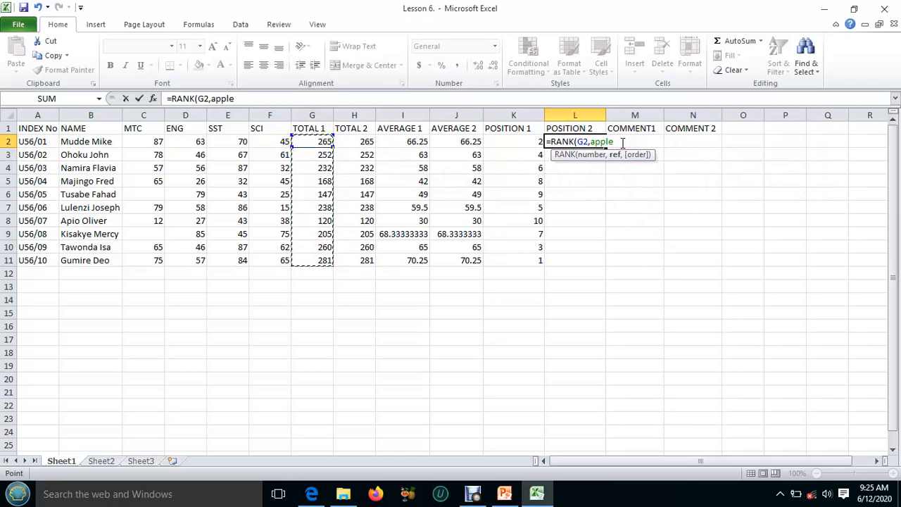
{"action": "type", "text": ","}
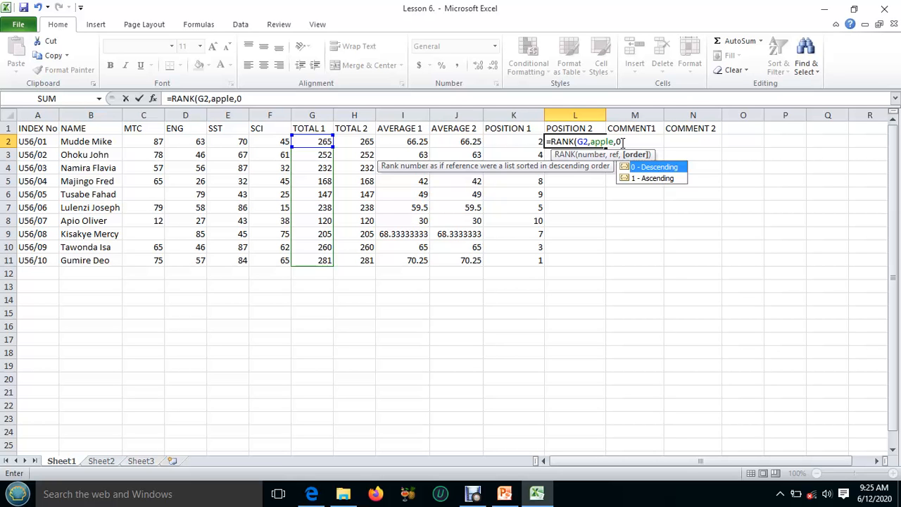
{"action": "type", "text": "0)"}
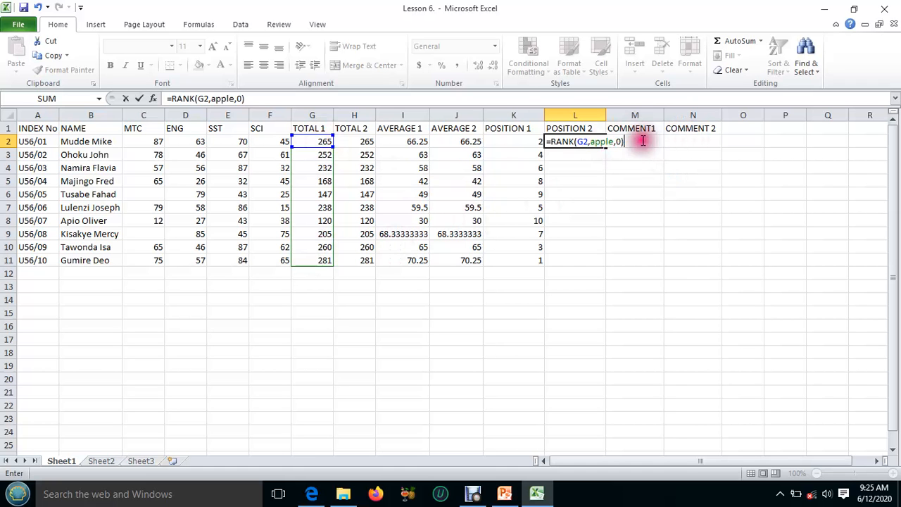
{"action": "key", "text": "Return"}
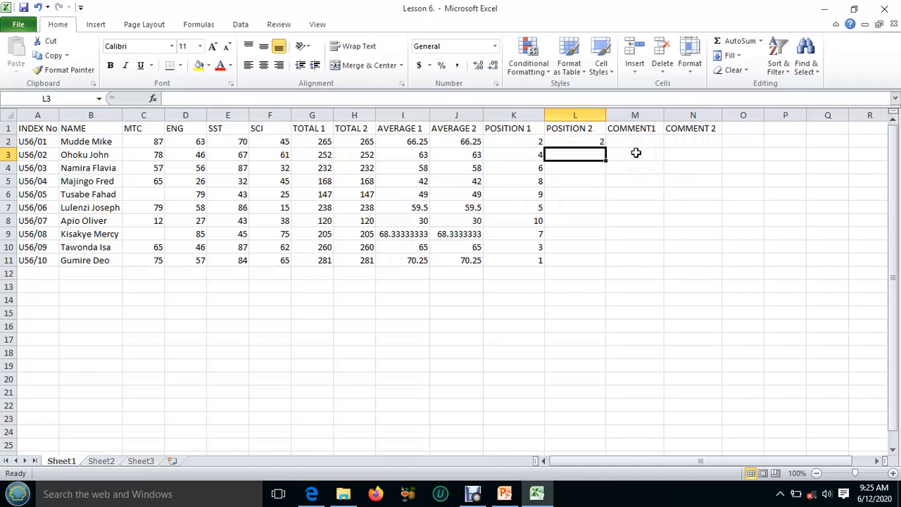
{"action": "left_click", "coordinate": [598, 142]}
{"action": "left_click_drag", "start_coordinate": [607, 148], "coordinate": [607, 259]}
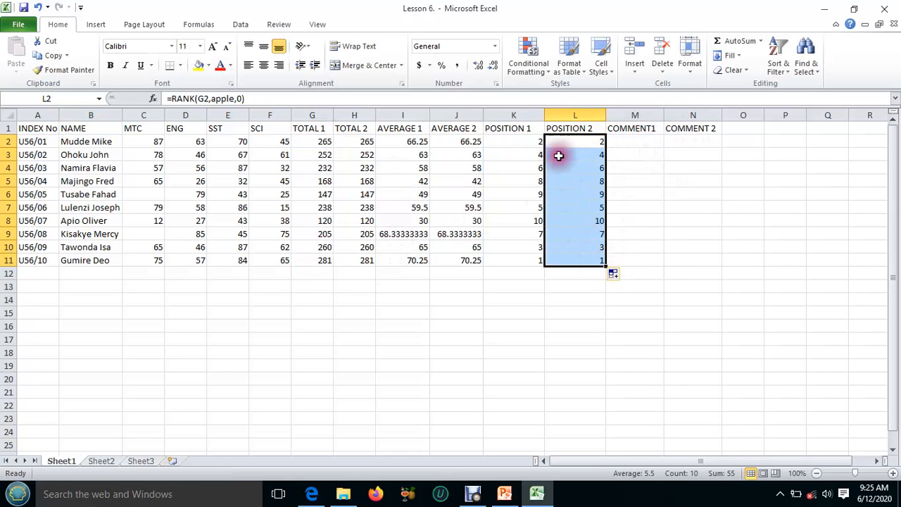
Compare the named-range formulas under POSITION 2 with the absolute-reference formula in K2, and consult the exercise questions in the Lesson 6 PDF
{"action": "left_click", "coordinate": [593, 259]}
{"action": "left_click", "coordinate": [598, 245]}
{"action": "left_click", "coordinate": [593, 233]}
{"action": "left_click", "coordinate": [589, 218]}
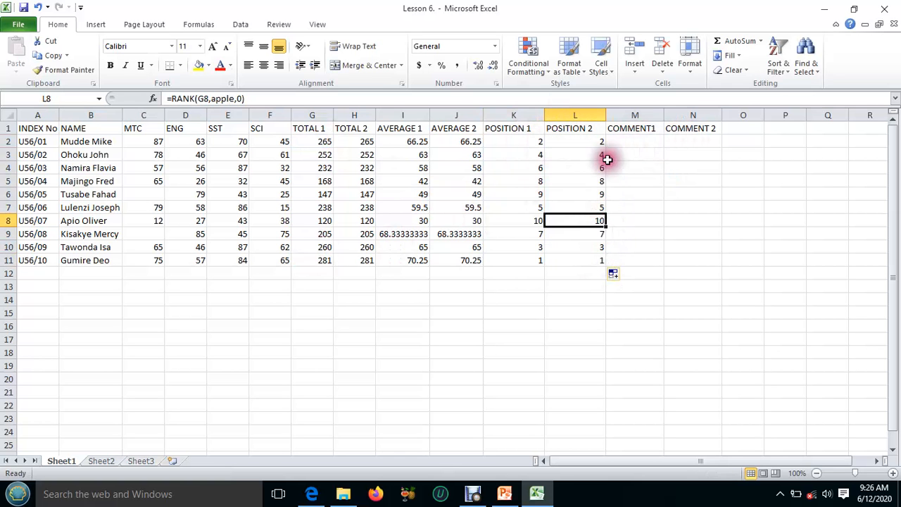
{"action": "left_click", "coordinate": [586, 142]}
{"action": "left_click", "coordinate": [585, 142]}
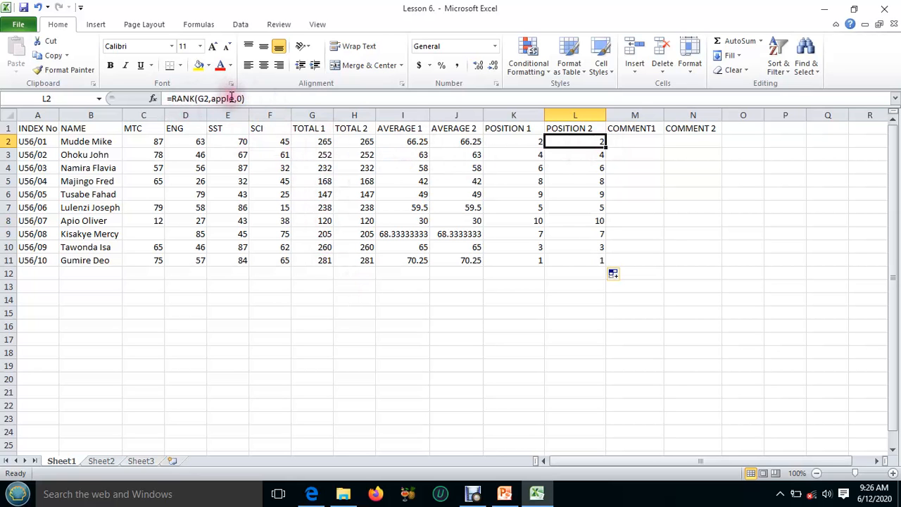
{"action": "left_click", "coordinate": [578, 155]}
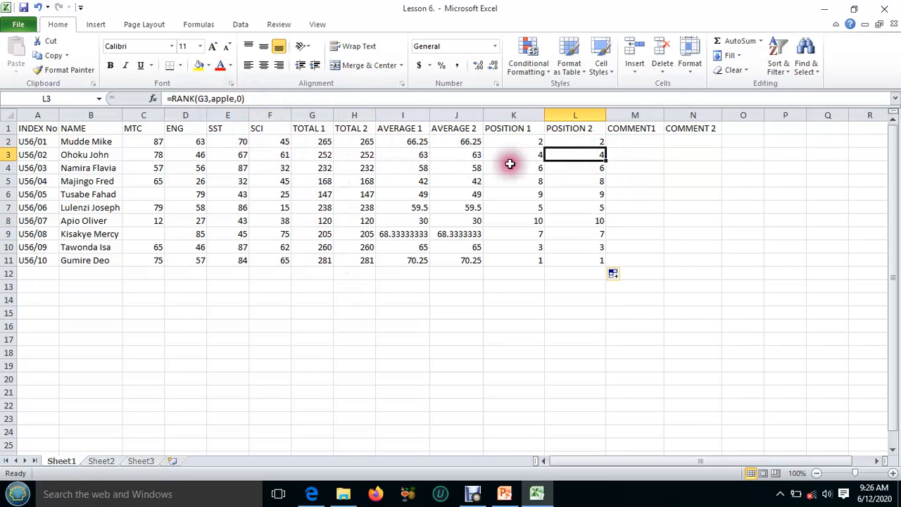
{"action": "left_click", "coordinate": [575, 193]}
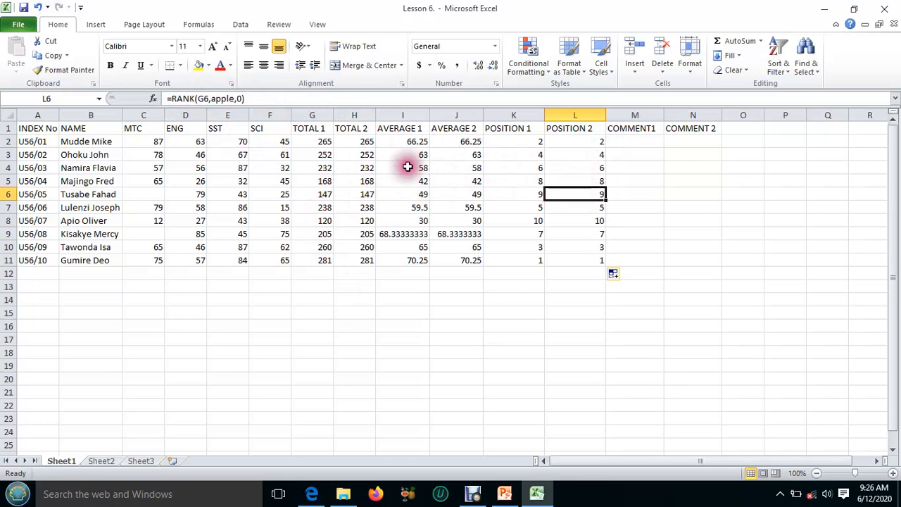
{"action": "scroll", "coordinate": [441, 242], "scroll_direction": "down", "scroll_amount": 1}
{"action": "scroll", "coordinate": [442, 242], "scroll_direction": "up", "scroll_amount": 1}
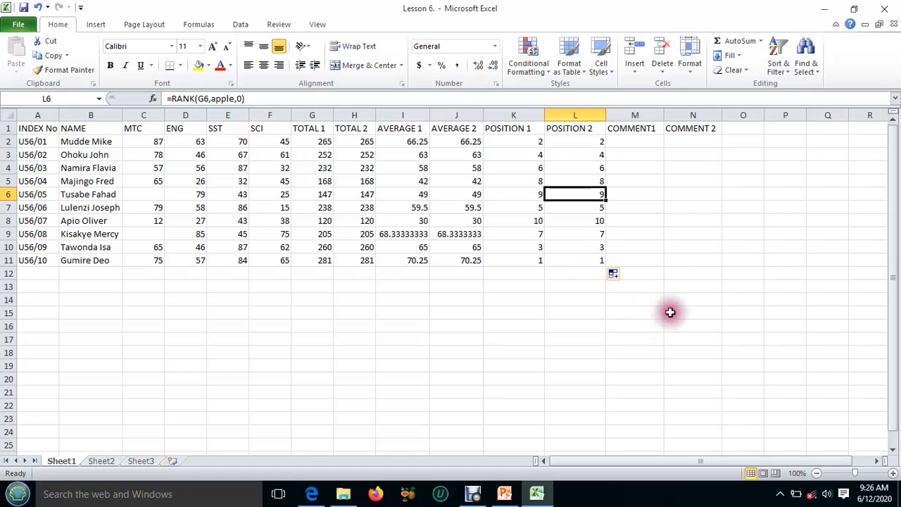
{"action": "left_click", "coordinate": [504, 143]}
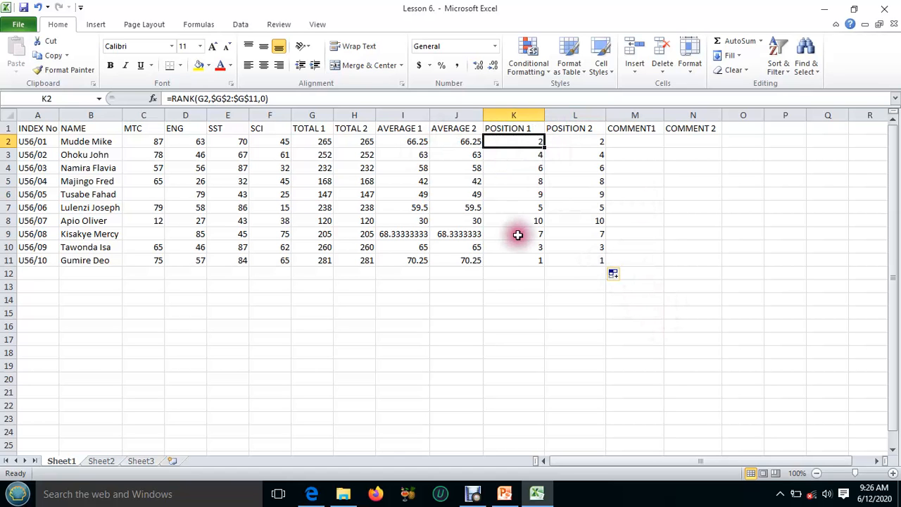
{"action": "left_click", "coordinate": [577, 142]}
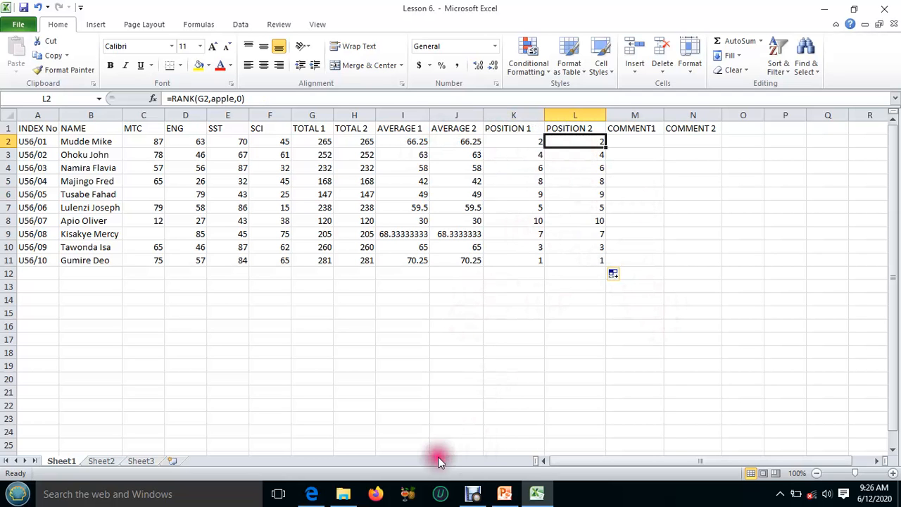
{"action": "left_click", "coordinate": [535, 501]}
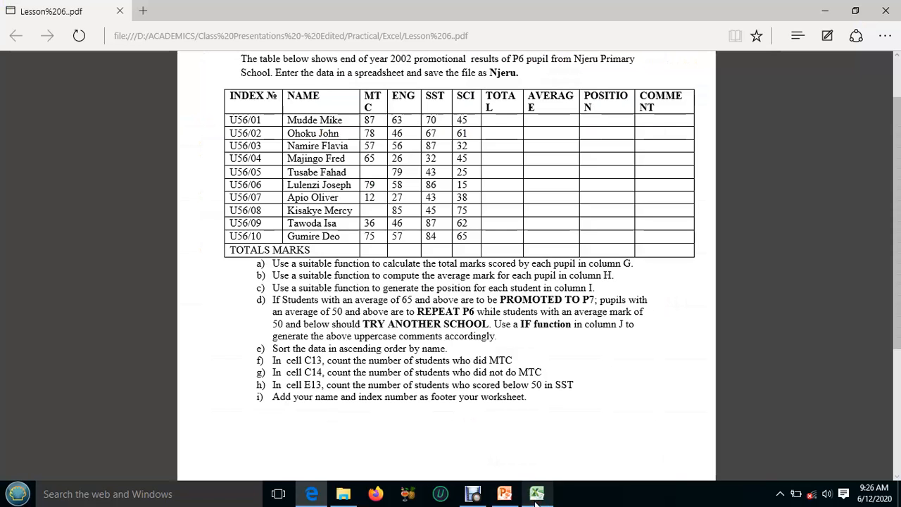
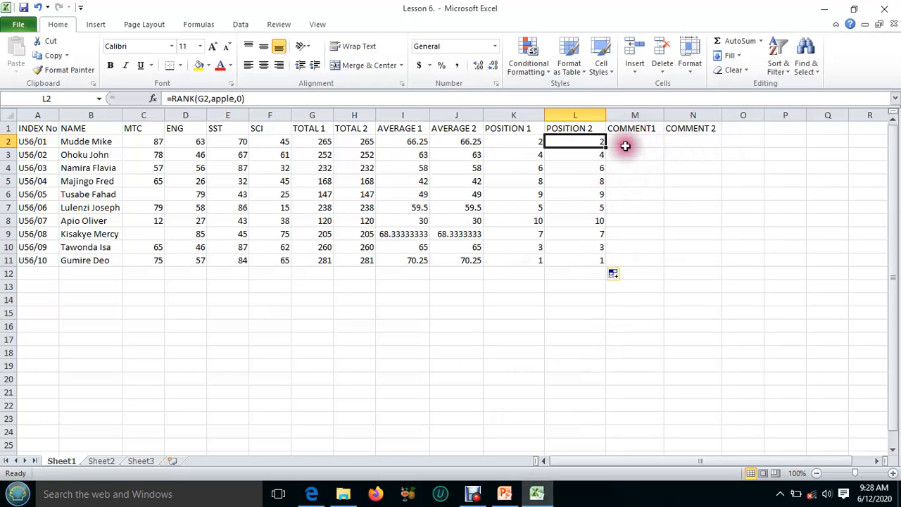
Start an IF formula in M2 under COMMENT1 with the logical test I2>=65 on AVERAGE 1
{"action": "left_click", "coordinate": [625, 141]}
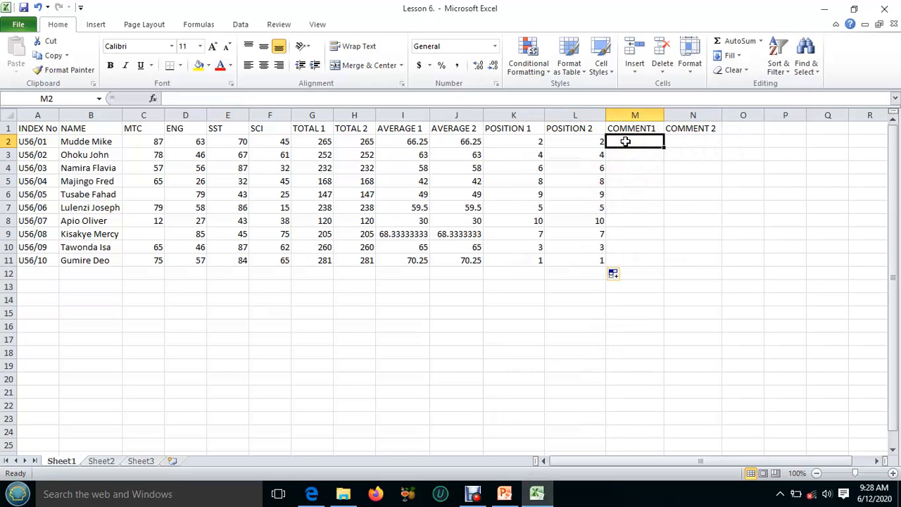
{"action": "type", "text": "=IF"}
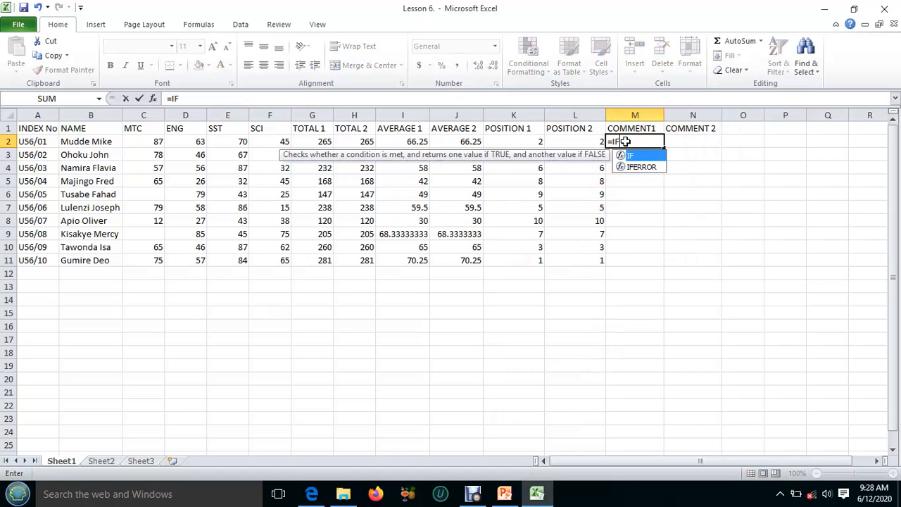
{"action": "type", "text": "("}
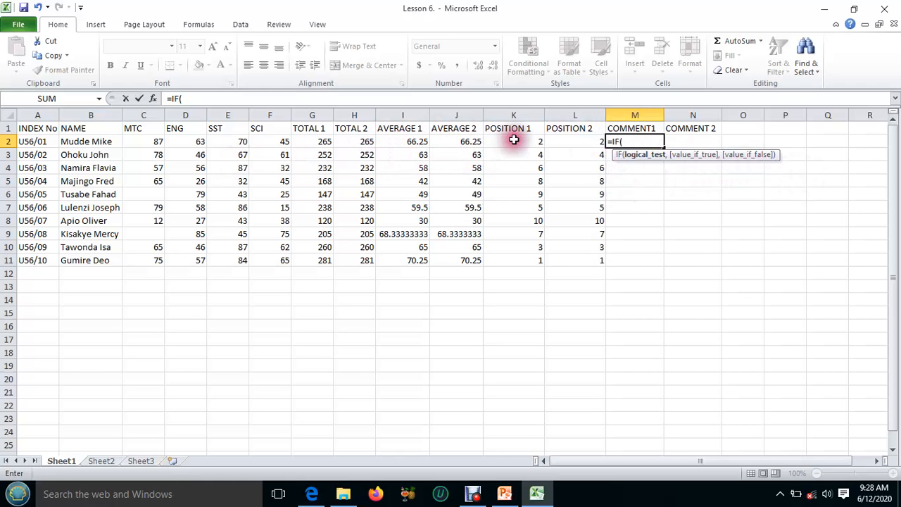
{"action": "left_click", "coordinate": [408, 140]}
{"action": "type", "text": ">"}
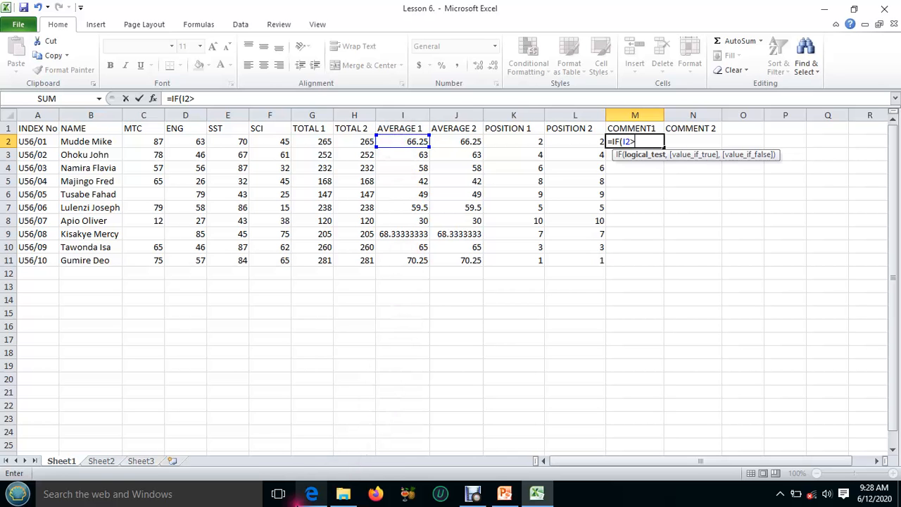
{"action": "mouse_move", "coordinate": [308, 498]}
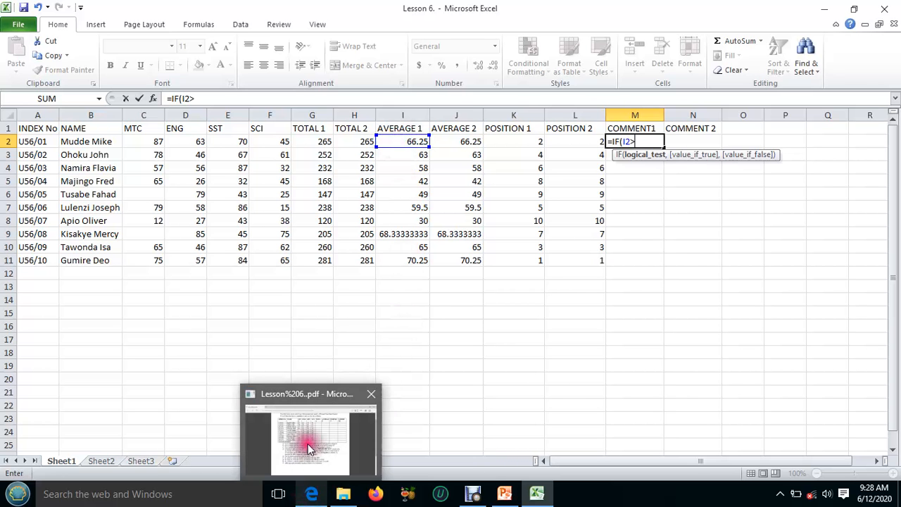
{"action": "mouse_move", "coordinate": [308, 446]}
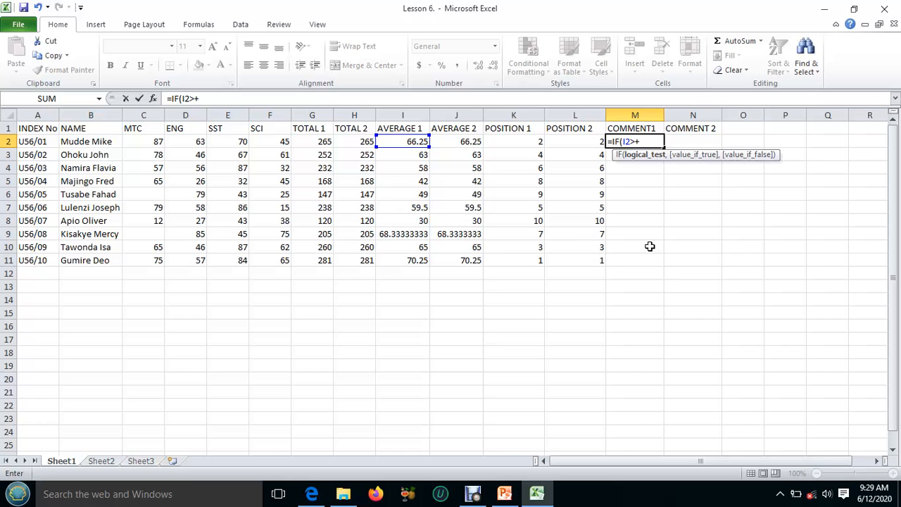
{"action": "key", "text": "BackSpace"}
{"action": "type", "text": "=65,"}
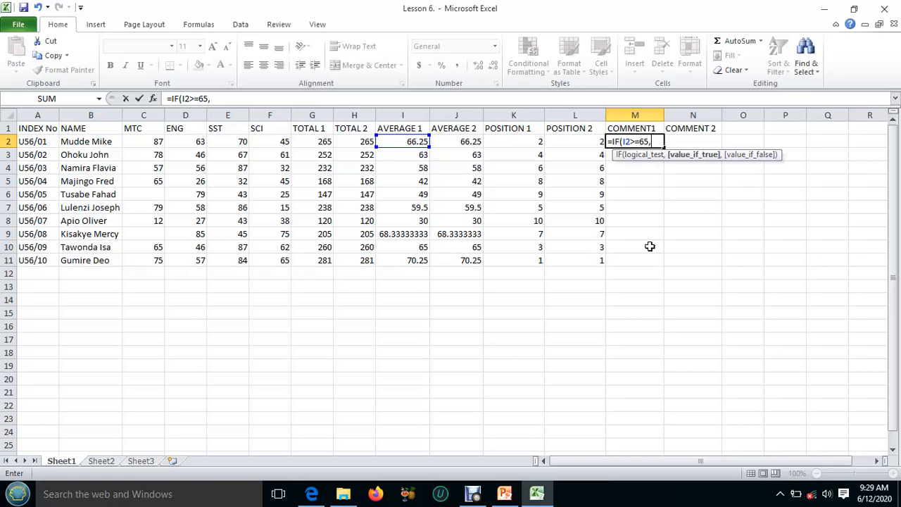
Add "PROMOTED TO P7" as the value if true for the I2>=65 test in M2
{"action": "type", "text": "\"PROMOT"}
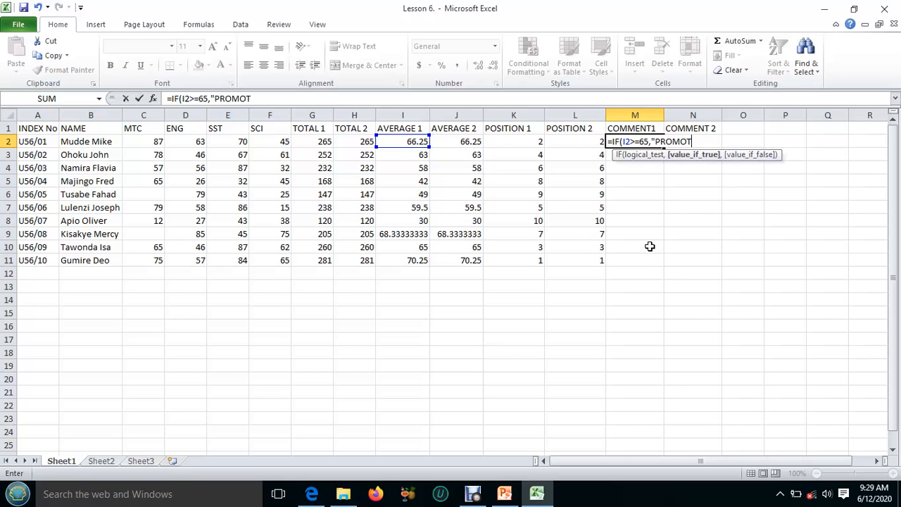
{"action": "type", "text": "ED TO P7\""}
{"action": "type", "text": ","}
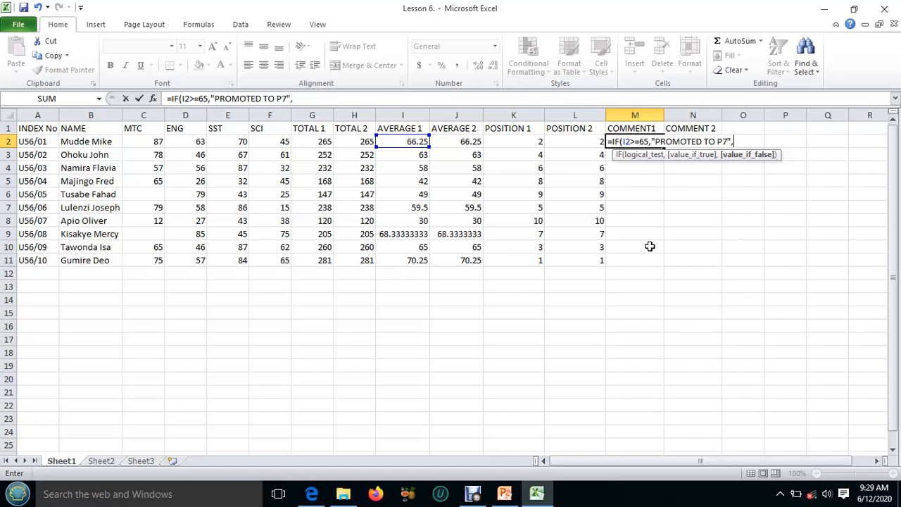
{"action": "type", "text": "I"}
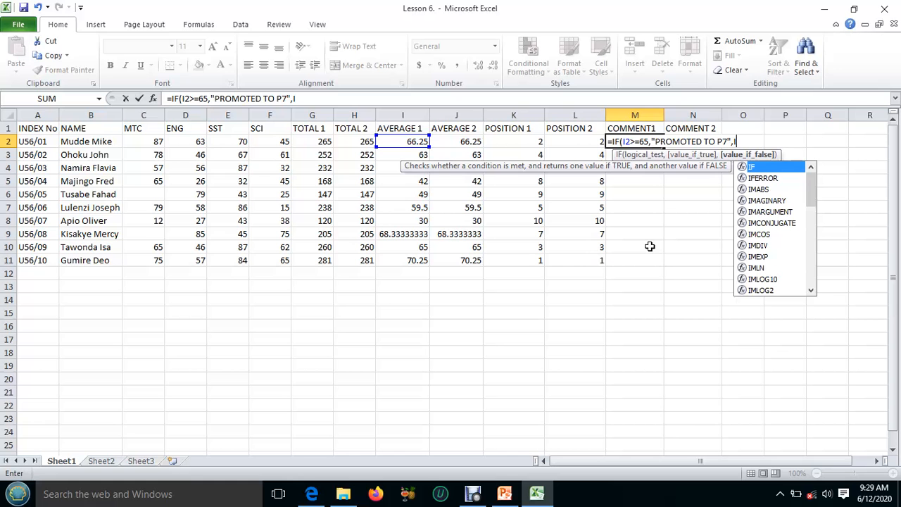
{"action": "type", "text": "F"}
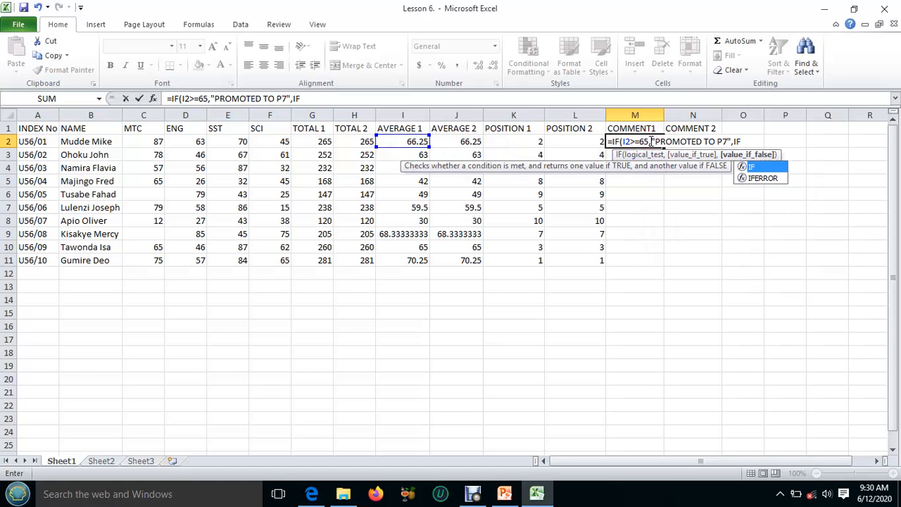
Nest a second IF in the M2 formula as the value if false, with the logical test I2>=50
{"action": "type", "text": "("}
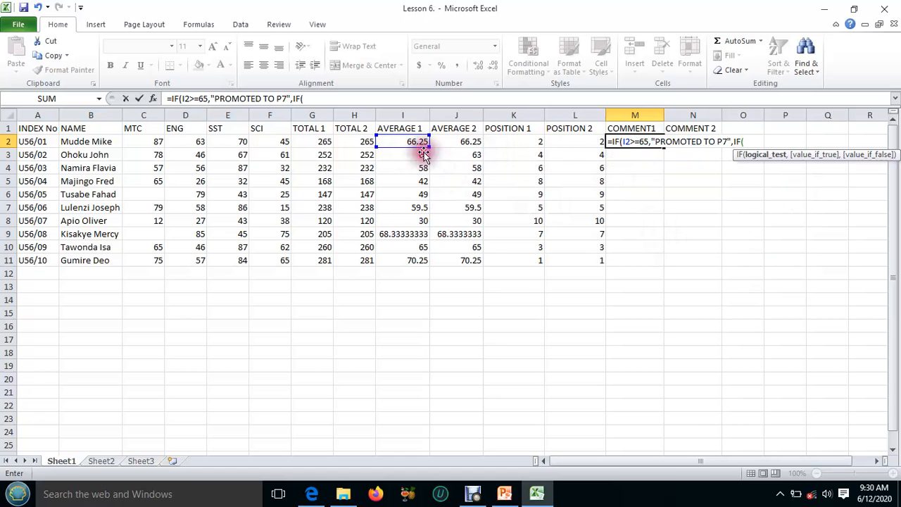
{"action": "left_click", "coordinate": [406, 142]}
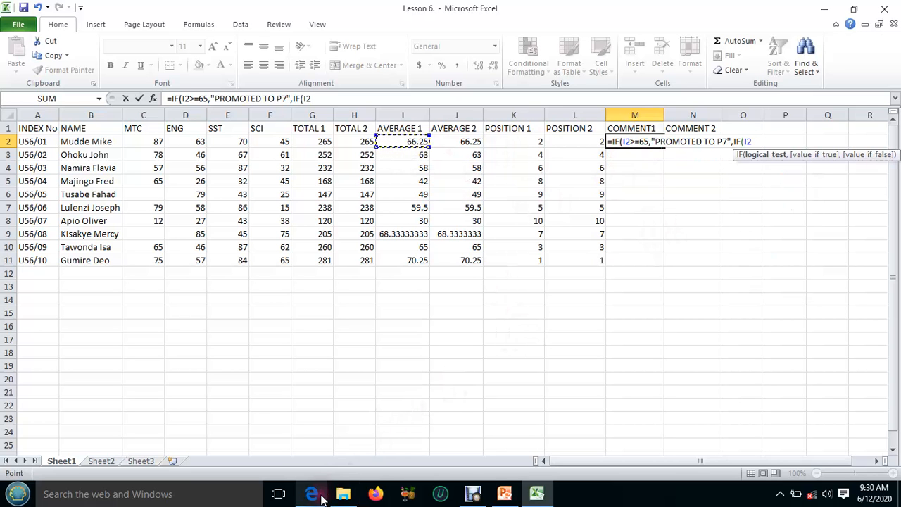
{"action": "mouse_move", "coordinate": [311, 493]}
{"action": "mouse_move", "coordinate": [320, 467]}
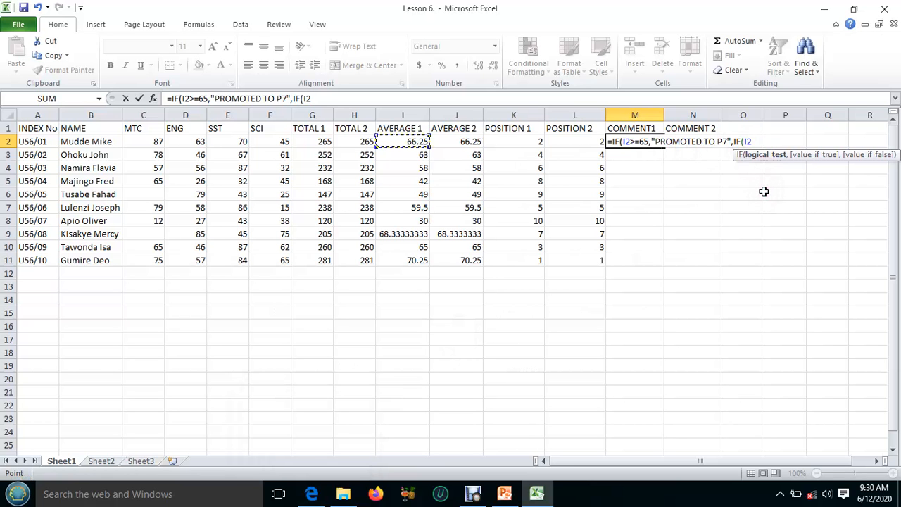
{"action": "type", "text": ">=50,"}
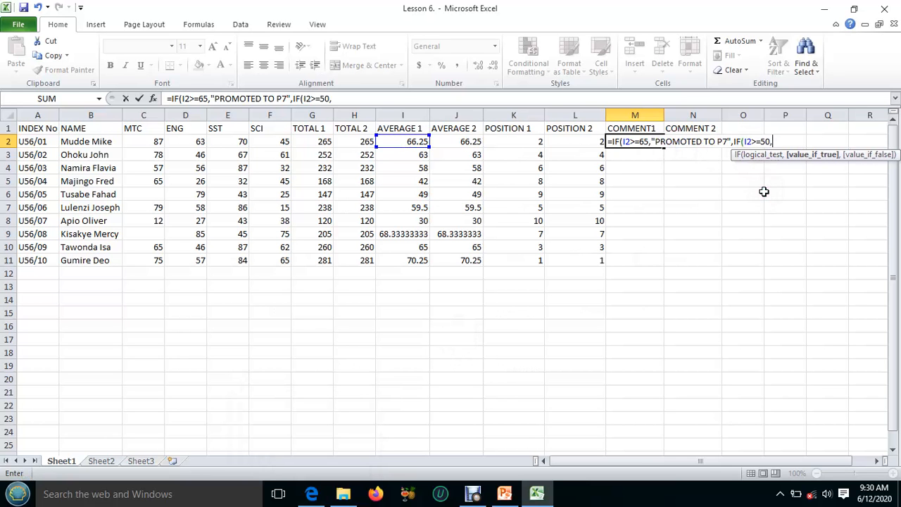
{"action": "type", "text": "\"REPEAT P"}
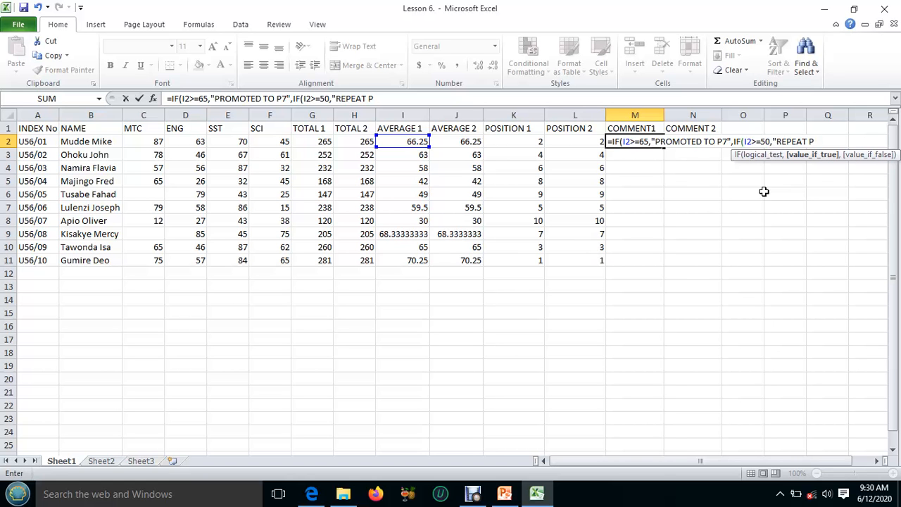
{"action": "type", "text": "6\","}
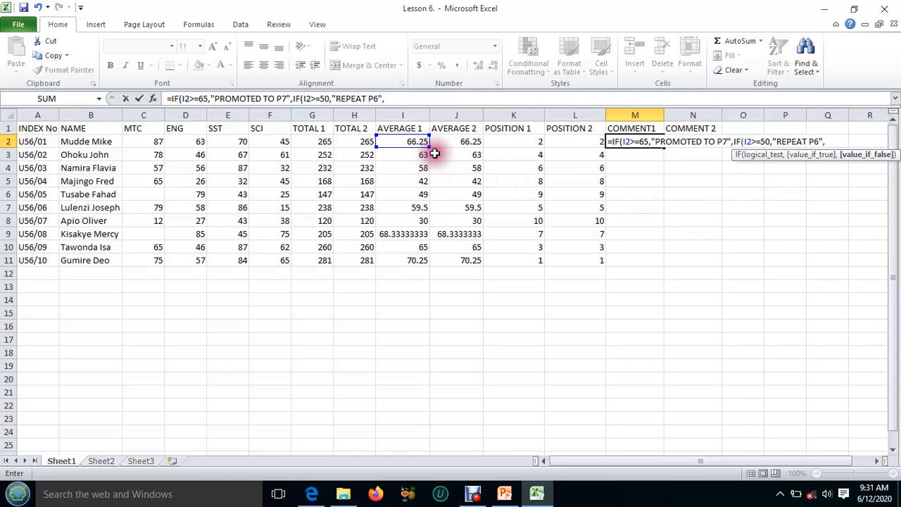
Check the Lesson 6 PDF and nest a third IF in the M2 formula with the logical test I2<50
{"action": "type", "text": "IF"}
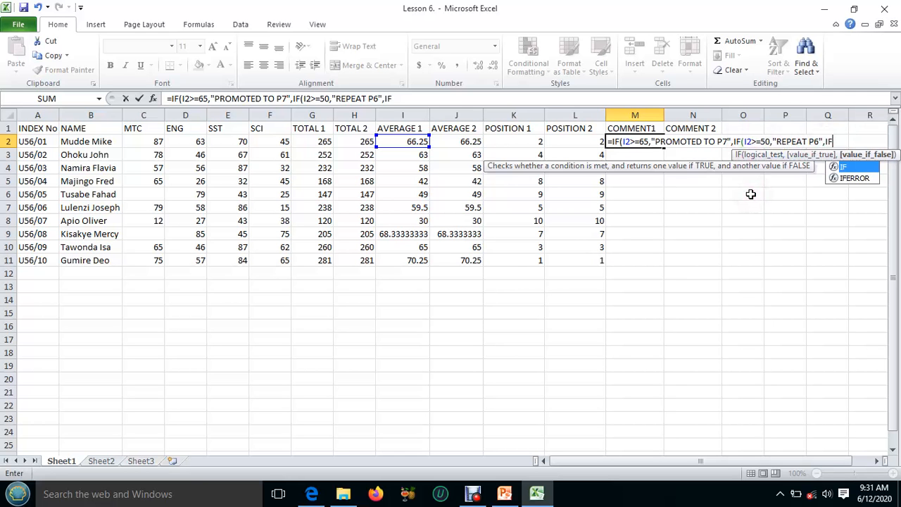
{"action": "type", "text": "("}
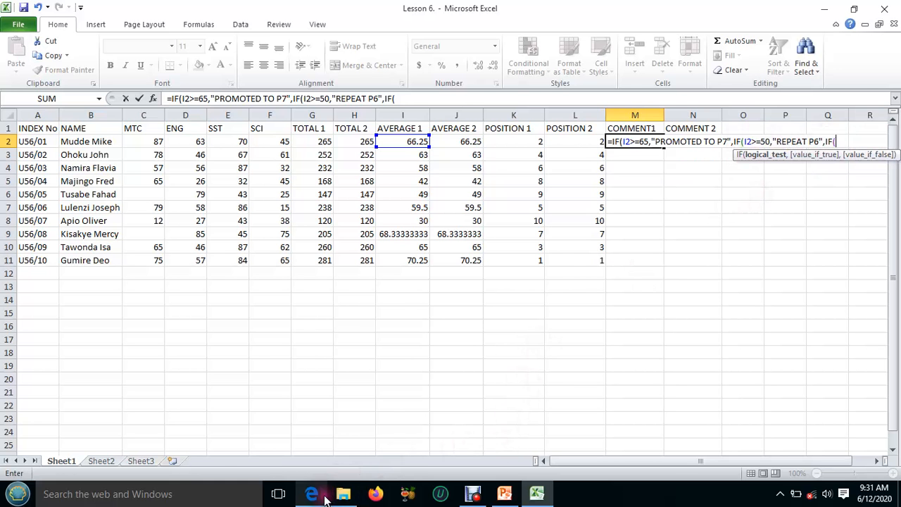
{"action": "mouse_move", "coordinate": [320, 492]}
{"action": "left_click", "coordinate": [322, 460]}
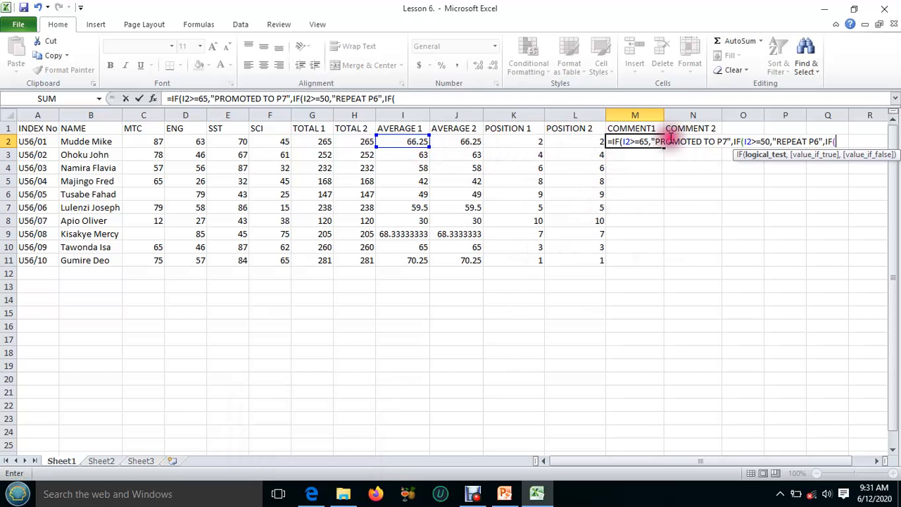
{"action": "left_click", "coordinate": [401, 141]}
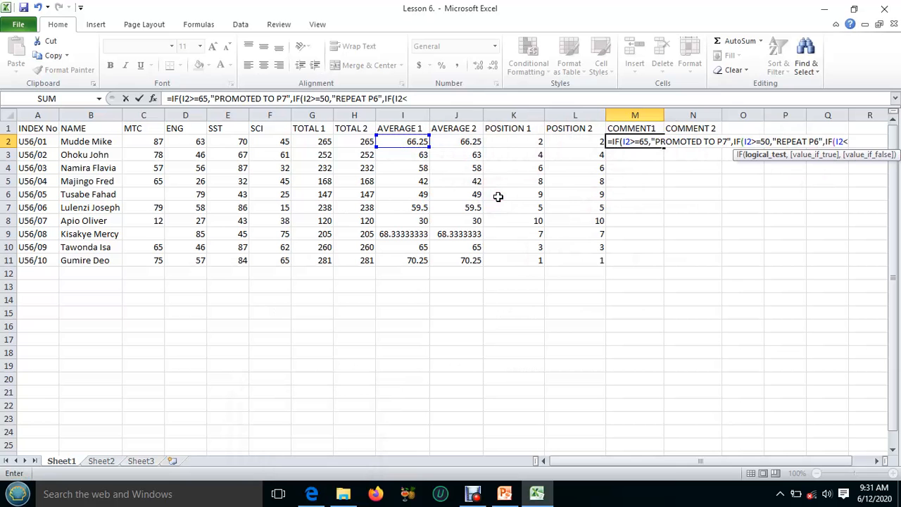
{"action": "type", "text": "<50,\"TRY"}
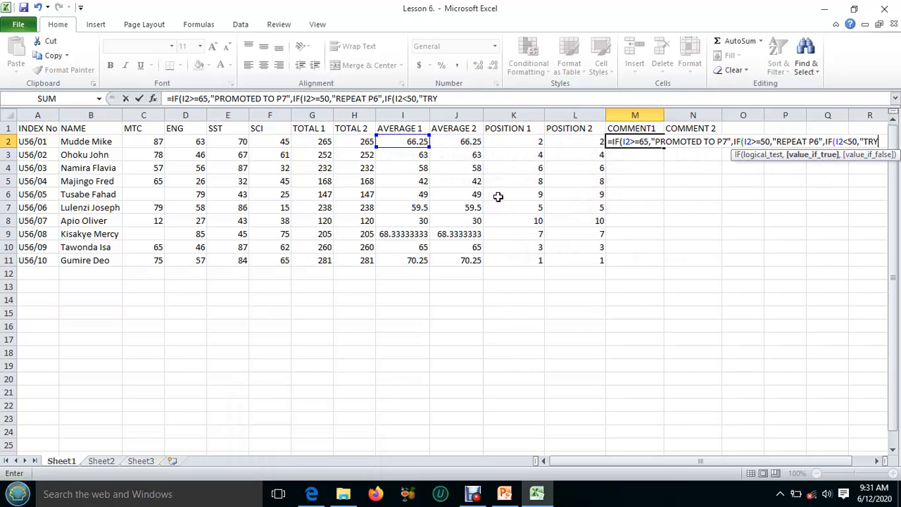
Add "TRY ANOTHER SCHOOL" as the value if true for I2<50, close all three IFs, and enter the M2 formula
{"action": "type", "text": "AN"}
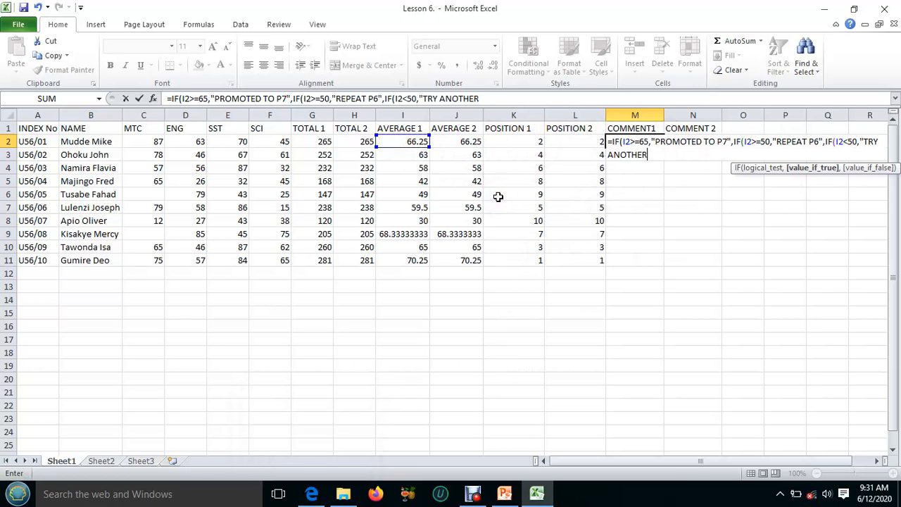
{"action": "type", "text": "OTHER SCHOOL"}
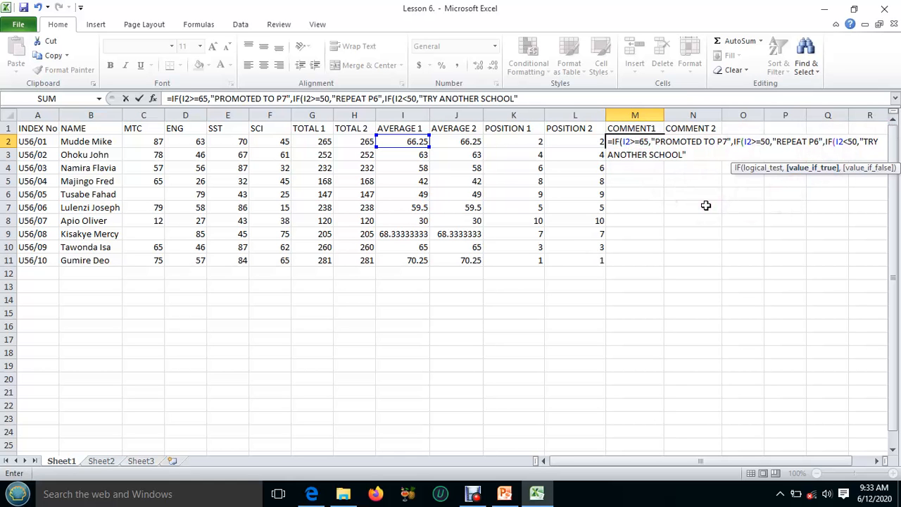
{"action": "type", "text": ")"}
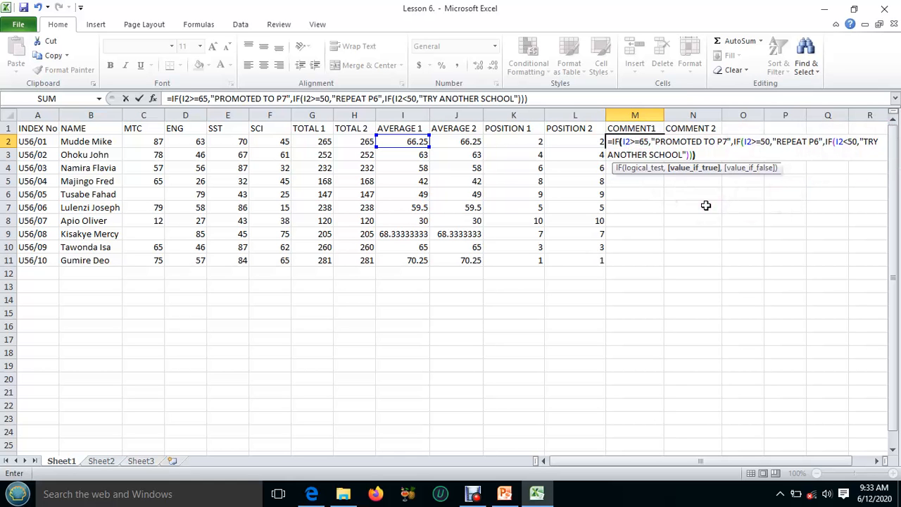
{"action": "key", "text": "Return"}
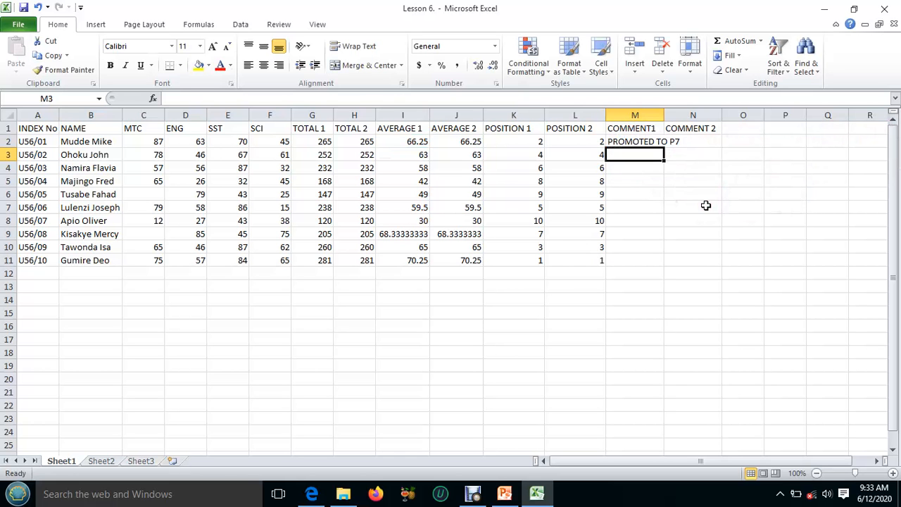
Fill the COMMENT1 formula from M2 down to M11 and widen column M to fit the comments
{"action": "left_click", "coordinate": [637, 141]}
{"action": "left_click_drag", "start_coordinate": [662, 148], "coordinate": [671, 261]}
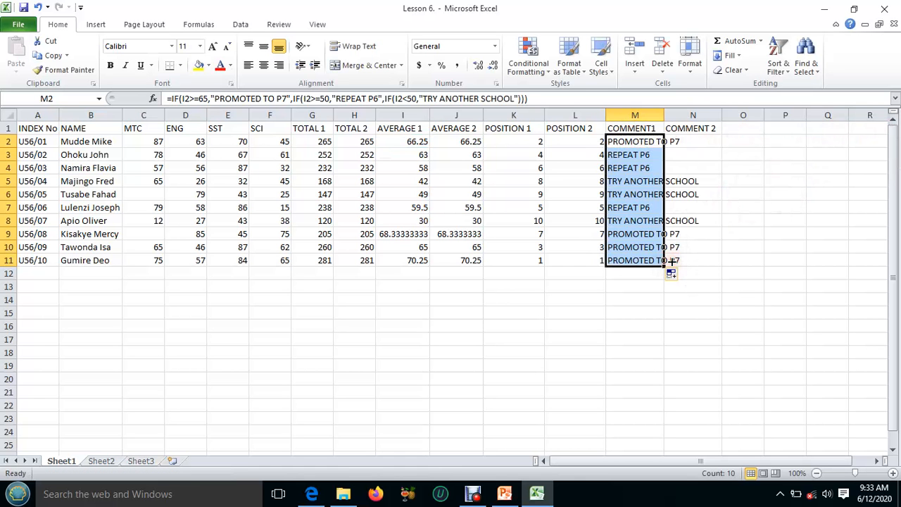
{"action": "left_click", "coordinate": [644, 136]}
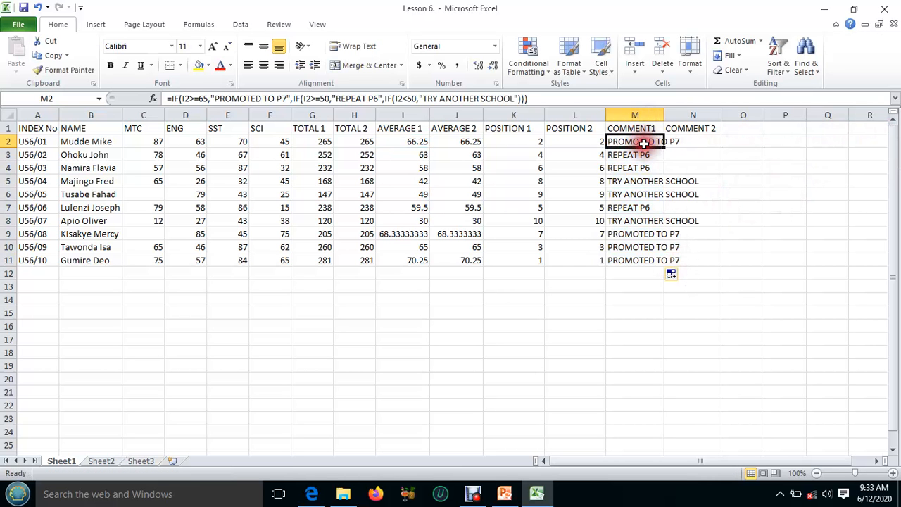
{"action": "left_click_drag", "start_coordinate": [662, 114], "coordinate": [701, 115]}
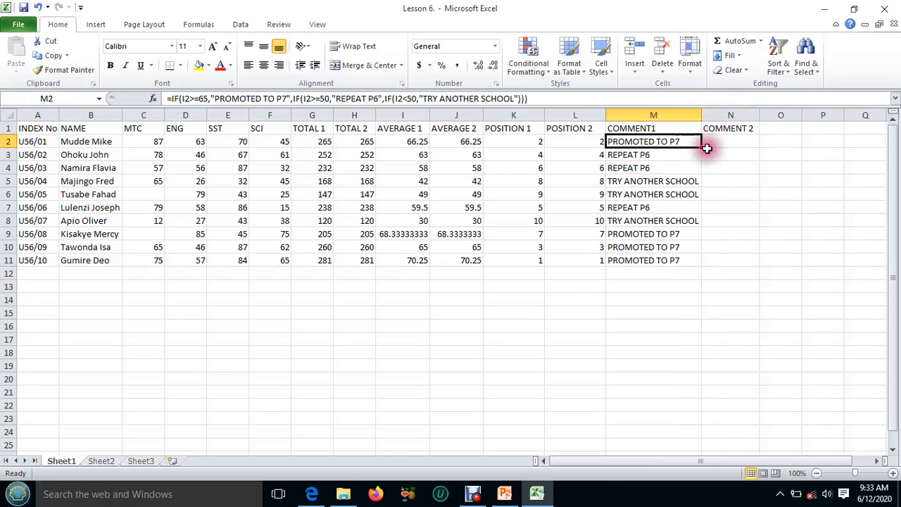
Widen column N slightly and begin a formula in N2 under COMMENT 2 with an equals sign
{"action": "left_click", "coordinate": [707, 143]}
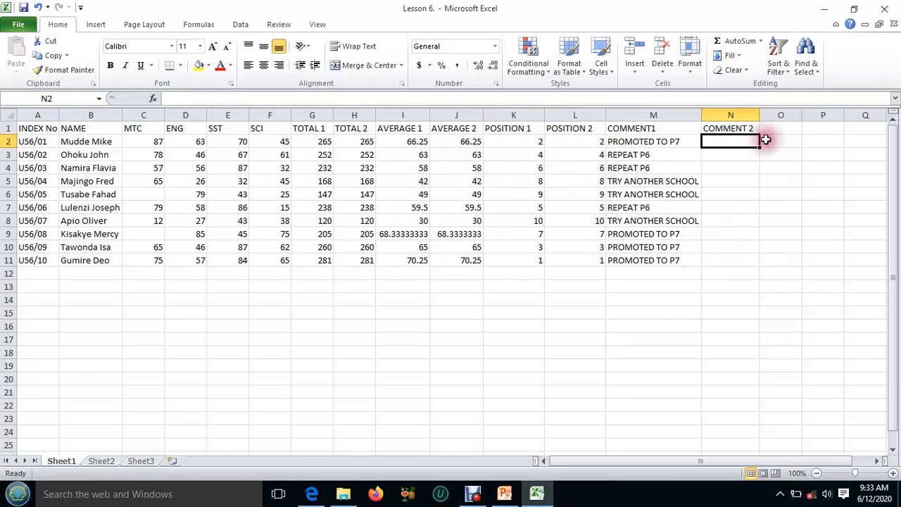
{"action": "left_click_drag", "start_coordinate": [759, 113], "coordinate": [777, 114]}
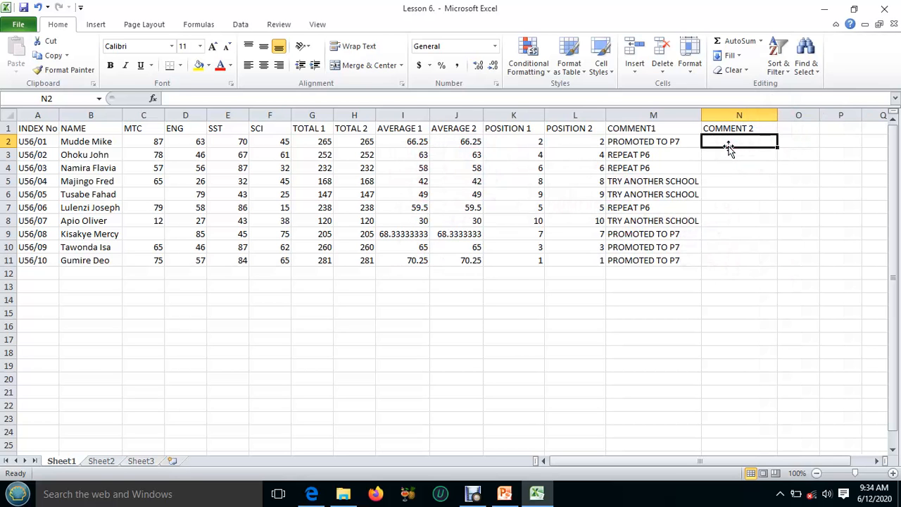
{"action": "type", "text": "+"}
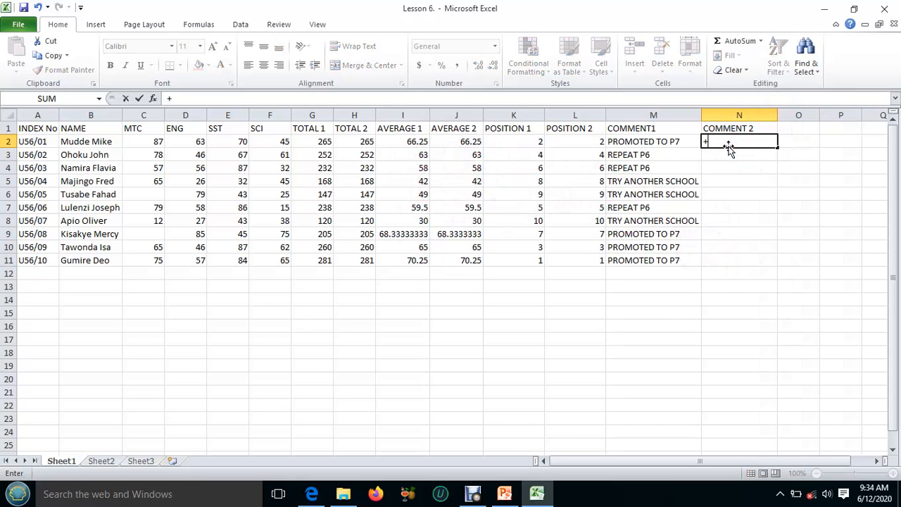
{"action": "key", "text": "BackSpace"}
{"action": "type", "text": "=if"}
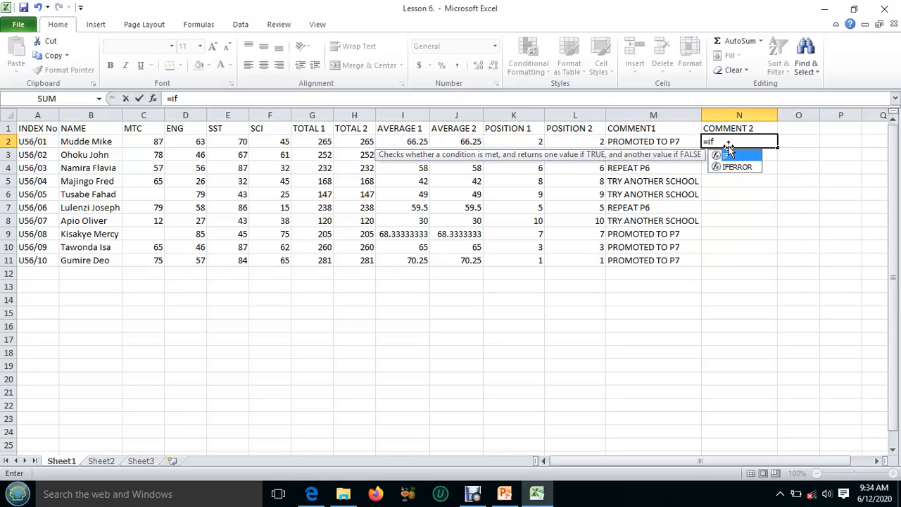
{"action": "type", "text": "("}
{"action": "key", "text": "BackSpace"}
{"action": "key", "text": "BackSpace"}
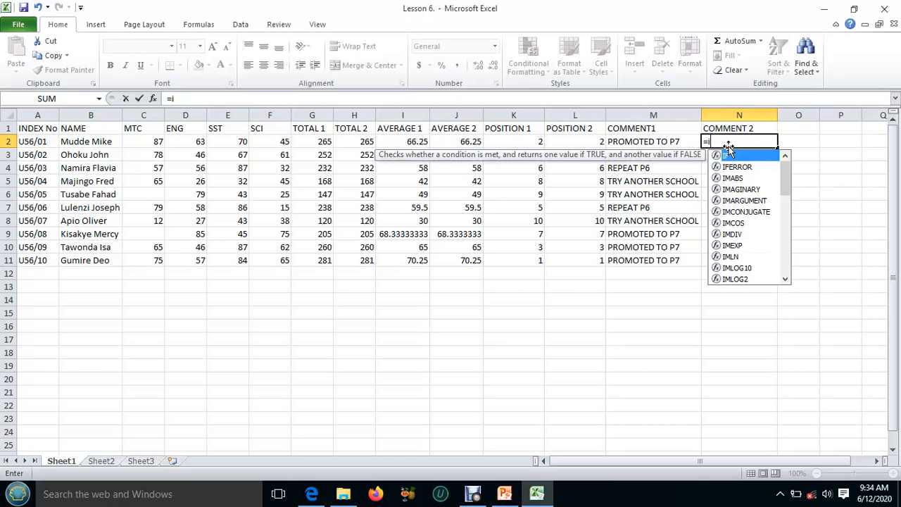
{"action": "key", "text": "BackSpace"}
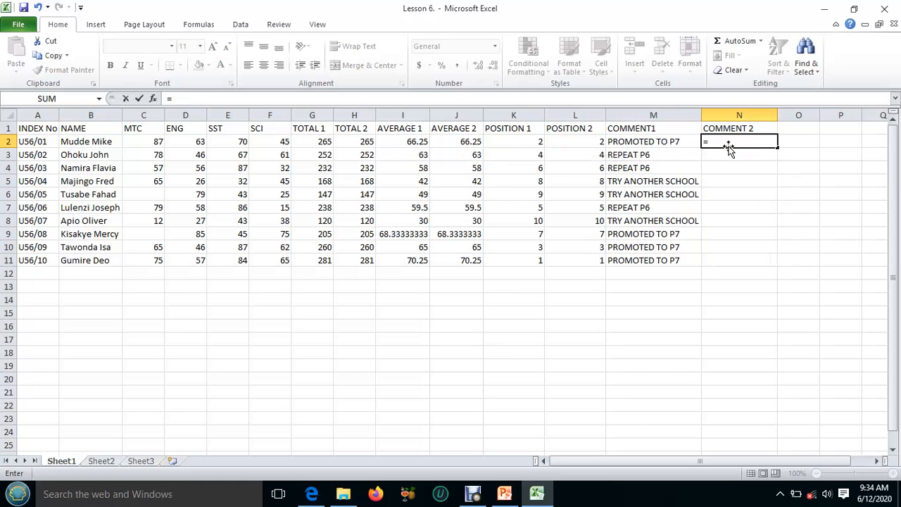
Start an IF function in N2 with the logical test I2>=65
{"action": "type", "text": "IF"}
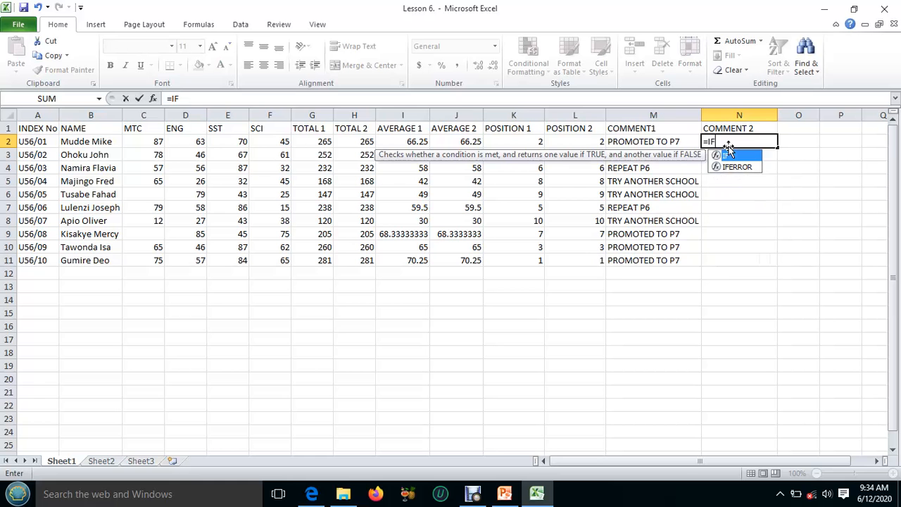
{"action": "type", "text": "("}
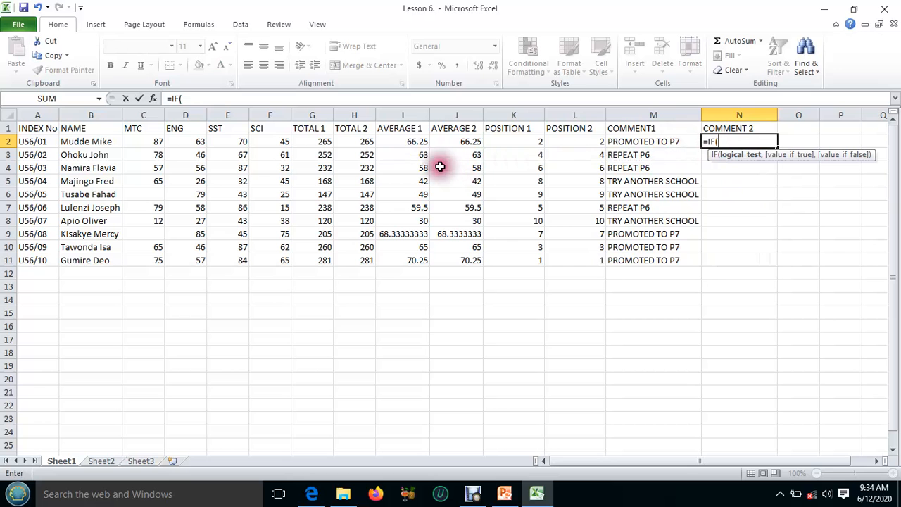
{"action": "left_click", "coordinate": [406, 143]}
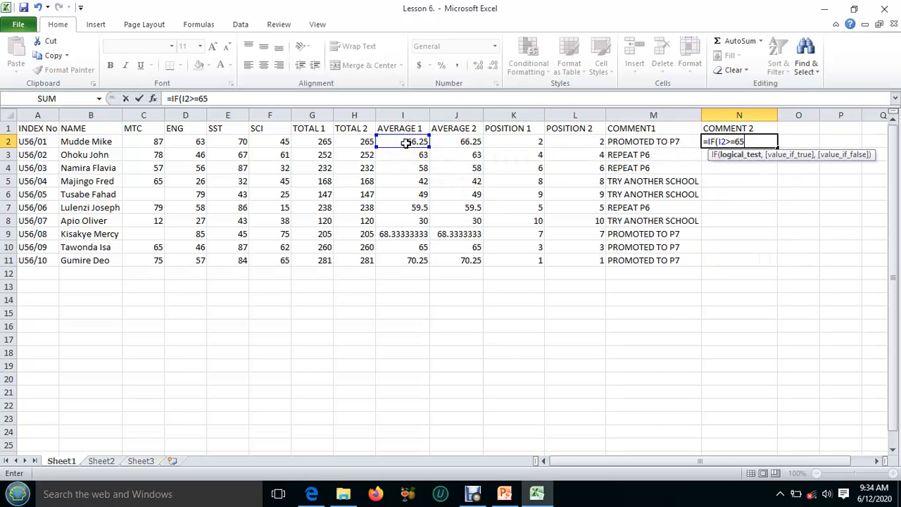
{"action": "type", "text": ">=65,\"promotef"}
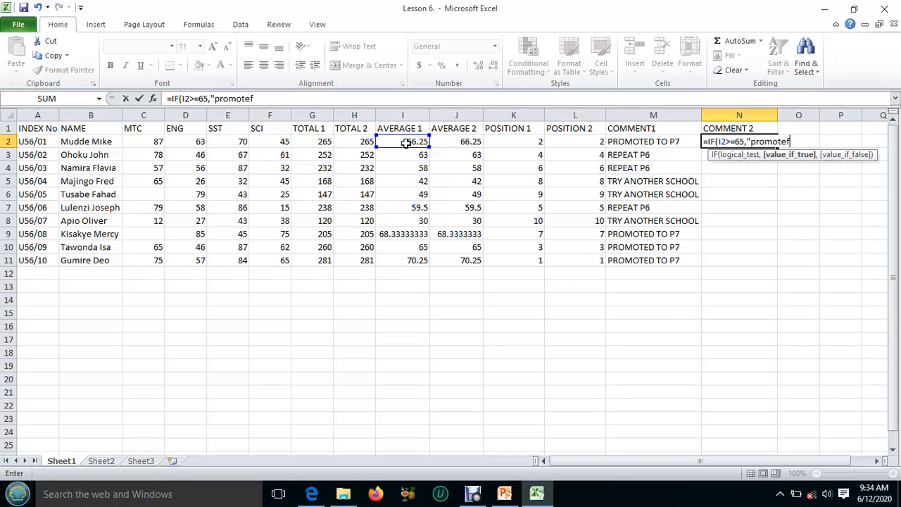
Give the N2 IF function the value if true "PROMOTED TOP7", in uppercase
{"action": "key", "text": "BackSpace"}
{"action": "key", "text": "BackSpace"}
{"action": "key", "text": "BackSpace"}
{"action": "type", "text": "PROMOTED"}
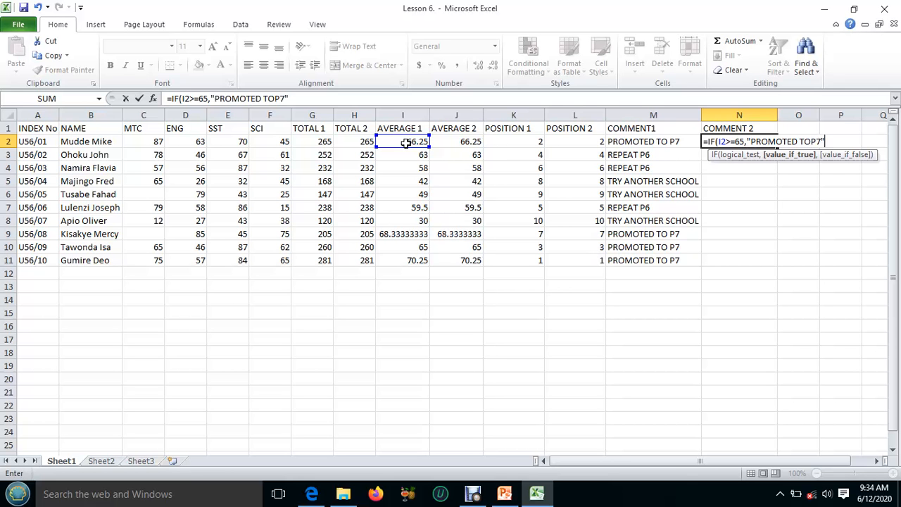
{"action": "type", "text": "TOP7\",IF"}
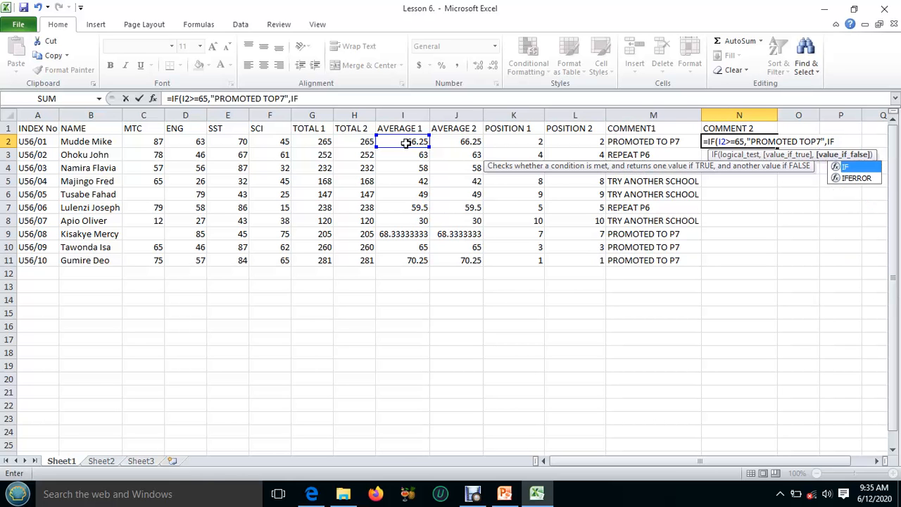
{"action": "type", "text": "("}
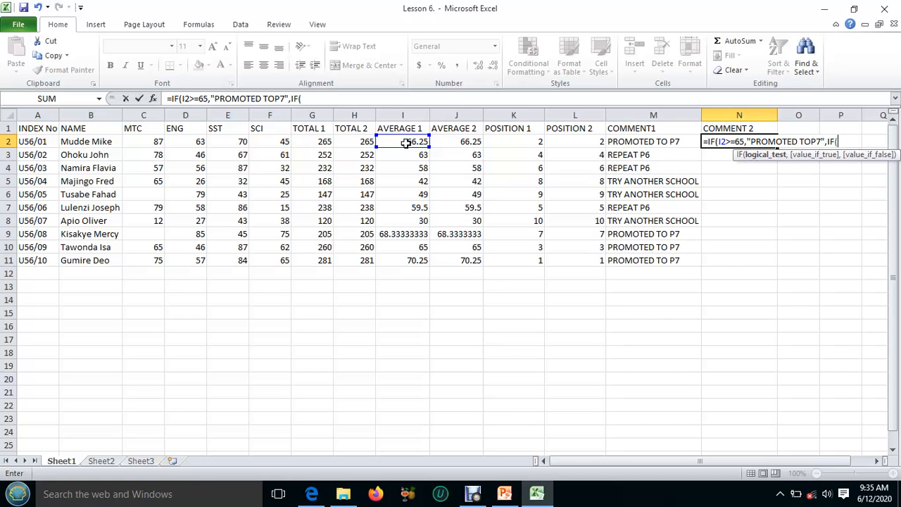
Nest a second IF testing I2>=50 with "REPEAT P6" as its value if true, and correct the first comment to "PROMOTED TO P7"
{"action": "left_click", "coordinate": [406, 142]}
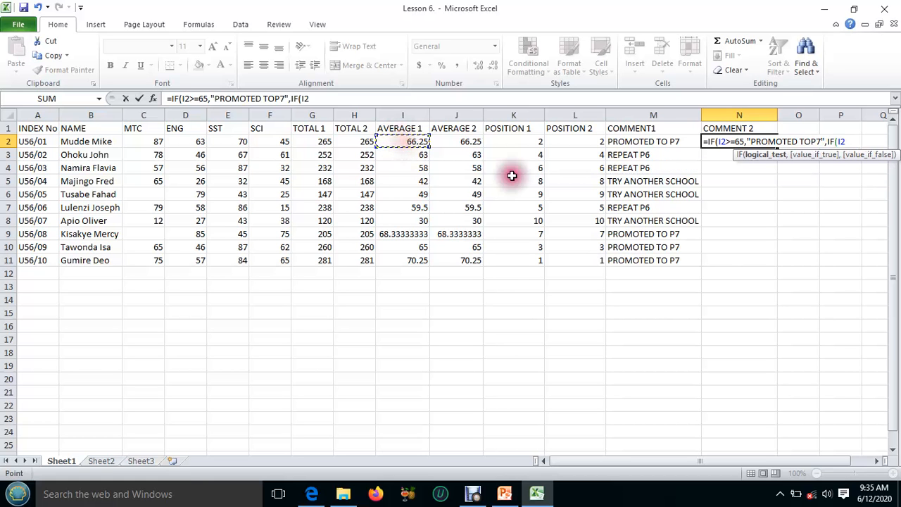
{"action": "type", "text": ">"}
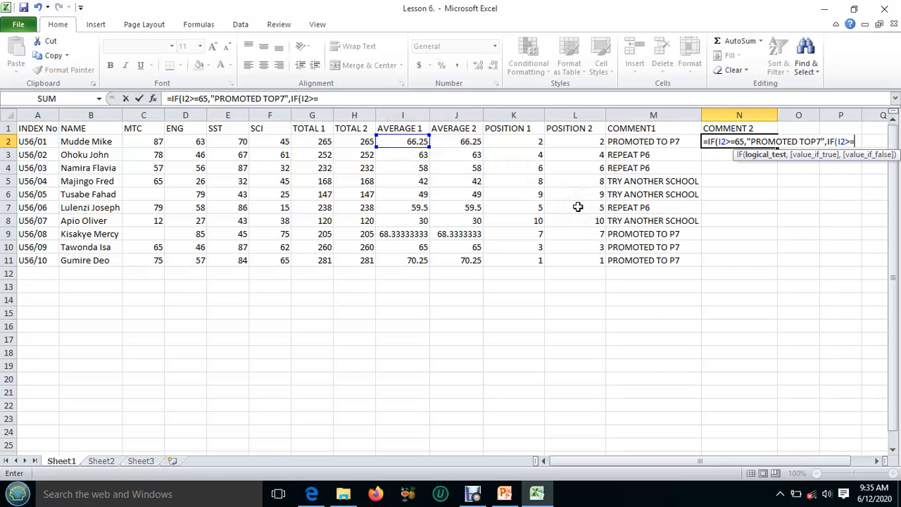
{"action": "type", "text": "=50,"}
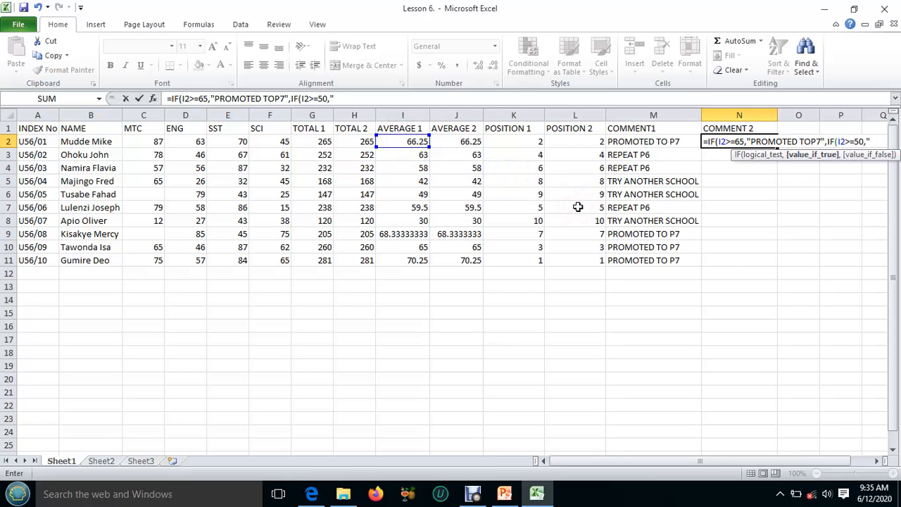
{"action": "type", "text": "\"REPEAT P6"}
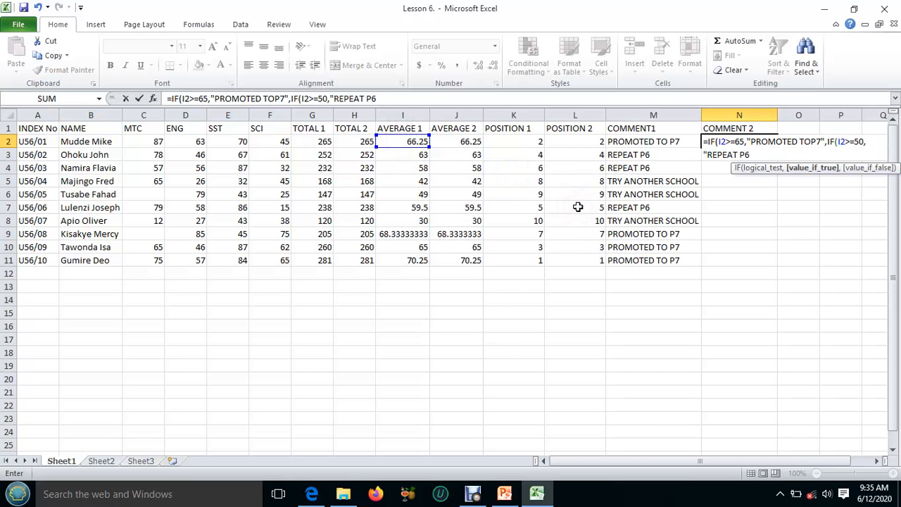
{"action": "type", "text": ","}
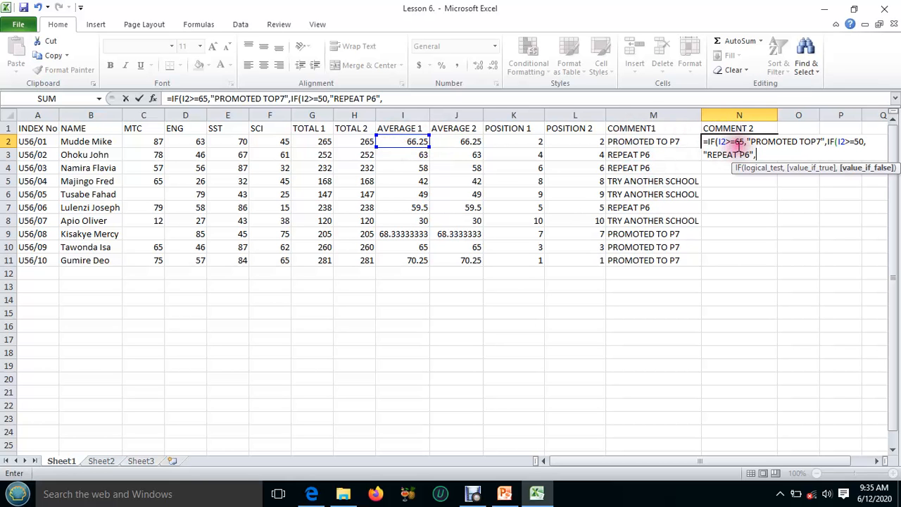
{"action": "left_click", "coordinate": [813, 141]}
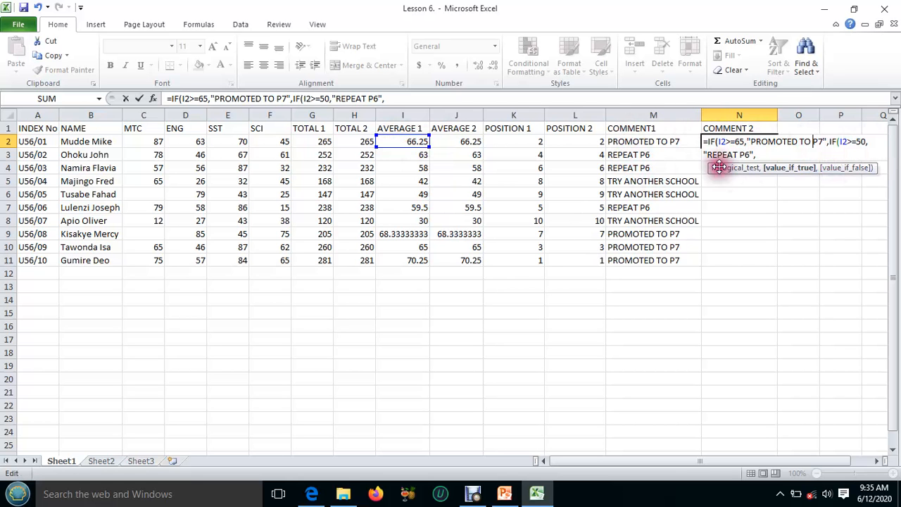
Add "TRY ANOTHER SCHOOL" as the nested IF's value if false, close both IFs, and enter the N2 formula
{"action": "left_click", "coordinate": [757, 156]}
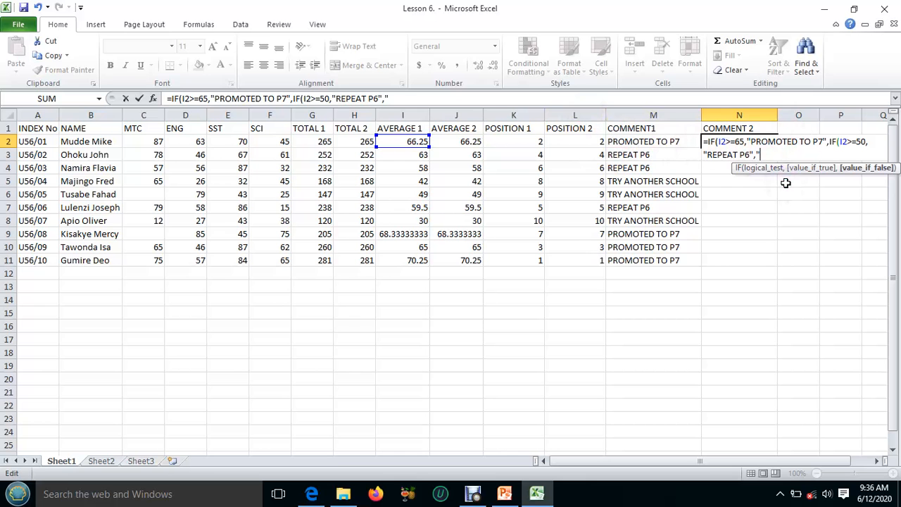
{"action": "type", "text": "TRY ANOTHER"}
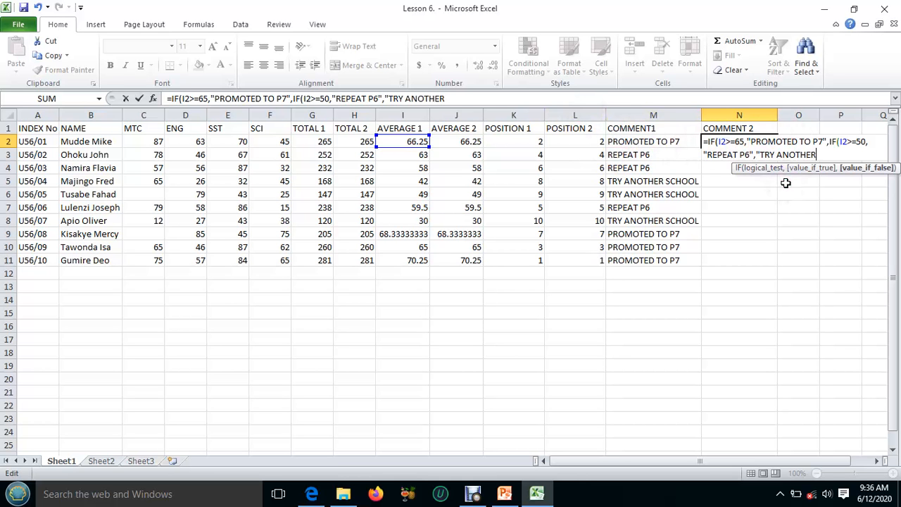
{"action": "type", "text": " SCHOOL"}
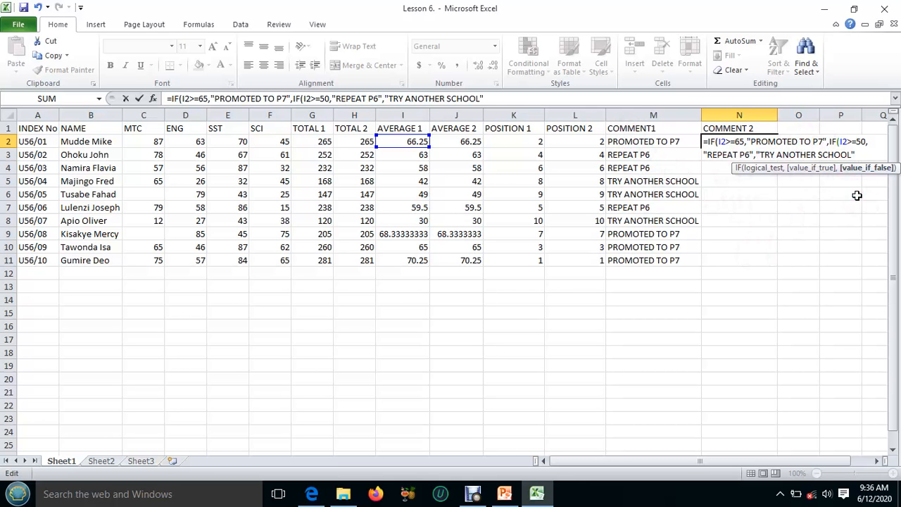
{"action": "type", "text": ")"}
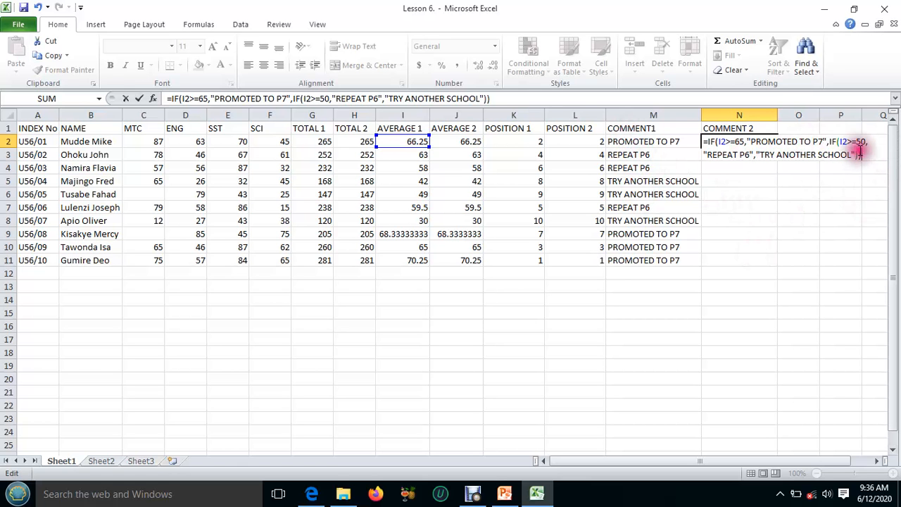
{"action": "key", "text": "Return"}
Fill the COMMENT 2 formula from N2 down to N11 and widen column N to fit the comments
{"action": "left_click", "coordinate": [759, 143]}
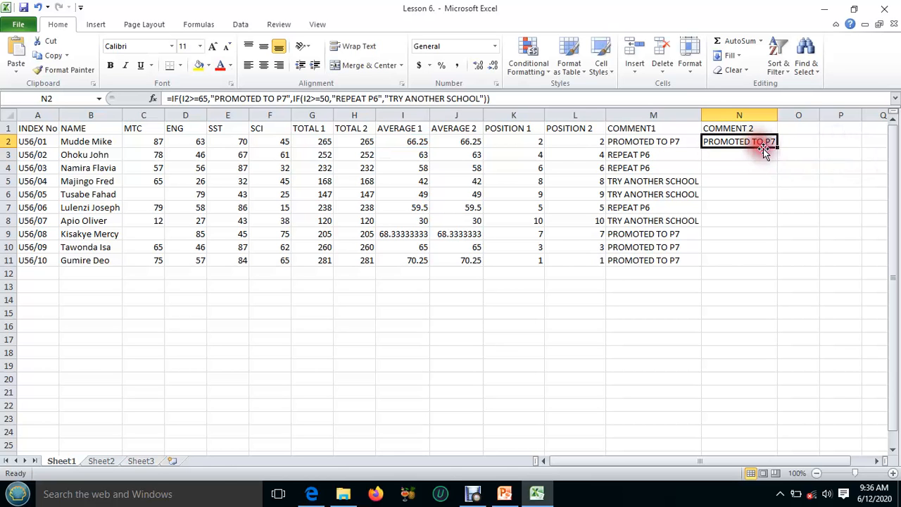
{"action": "left_click_drag", "start_coordinate": [776, 145], "coordinate": [778, 261]}
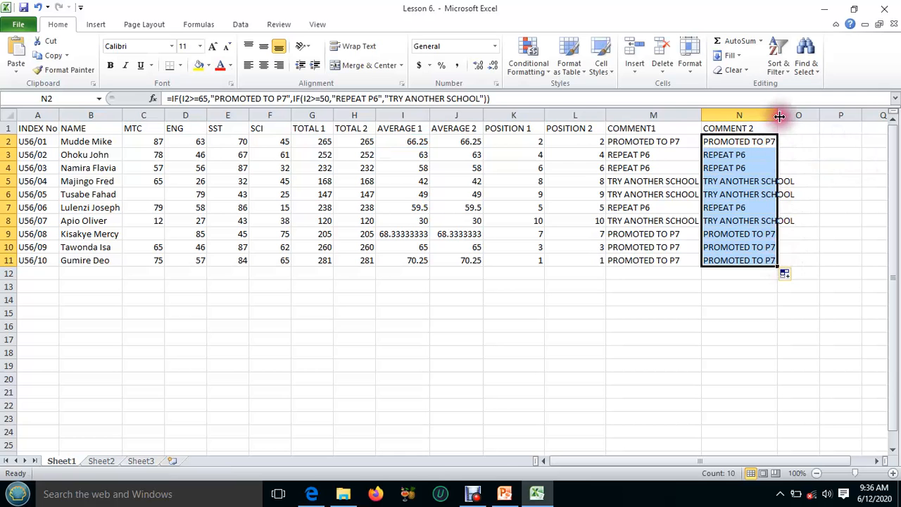
{"action": "left_click_drag", "start_coordinate": [777, 115], "coordinate": [800, 115]}
{"action": "left_click", "coordinate": [813, 156]}
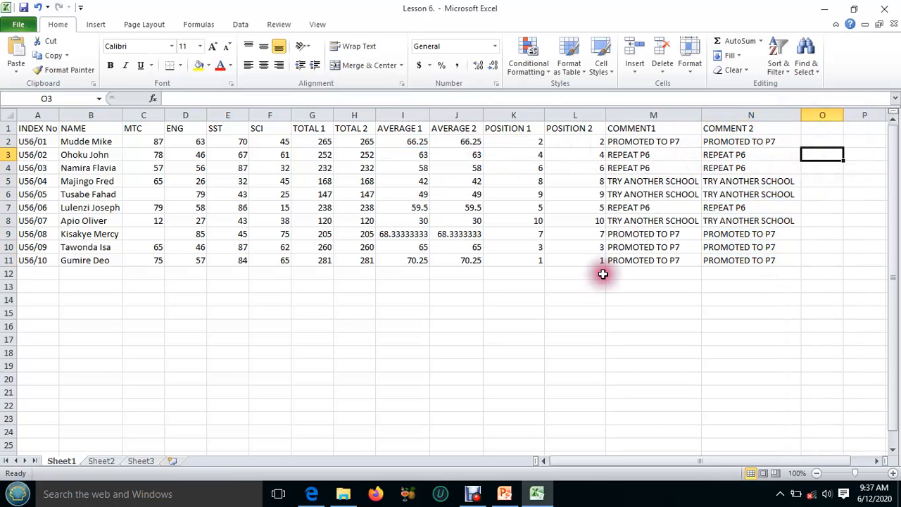
Check the next task in the Lesson 6 PDF and sort the table A1:N11 by NAME from A to Z
{"action": "left_click", "coordinate": [538, 495]}
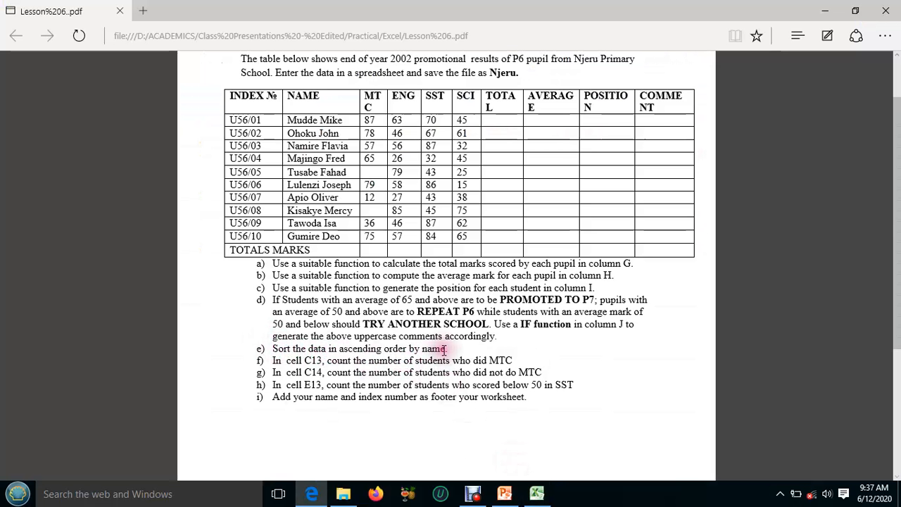
{"action": "left_click", "coordinate": [537, 493]}
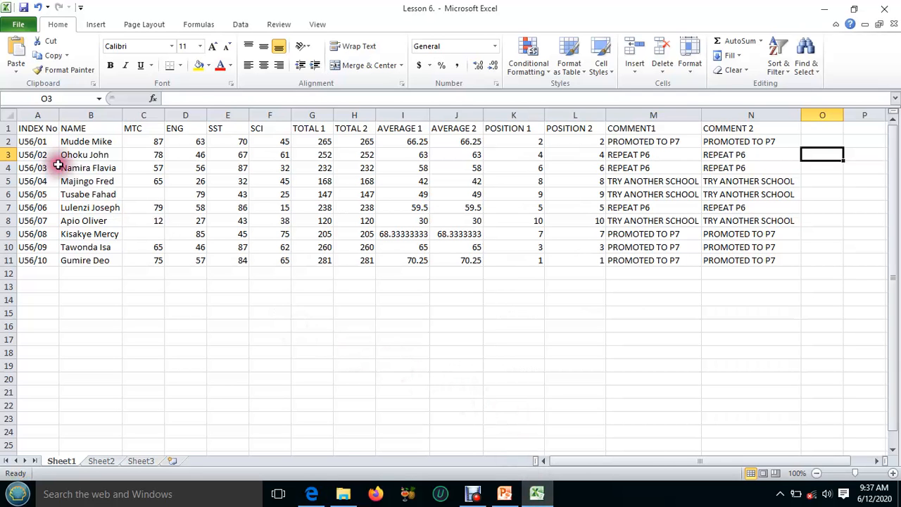
{"action": "left_click_drag", "start_coordinate": [28, 123], "coordinate": [715, 260]}
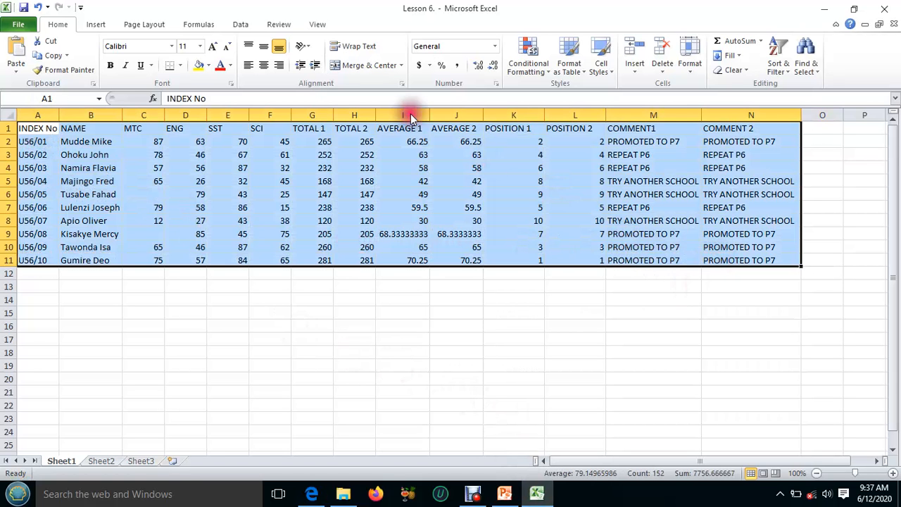
{"action": "left_click", "coordinate": [237, 24]}
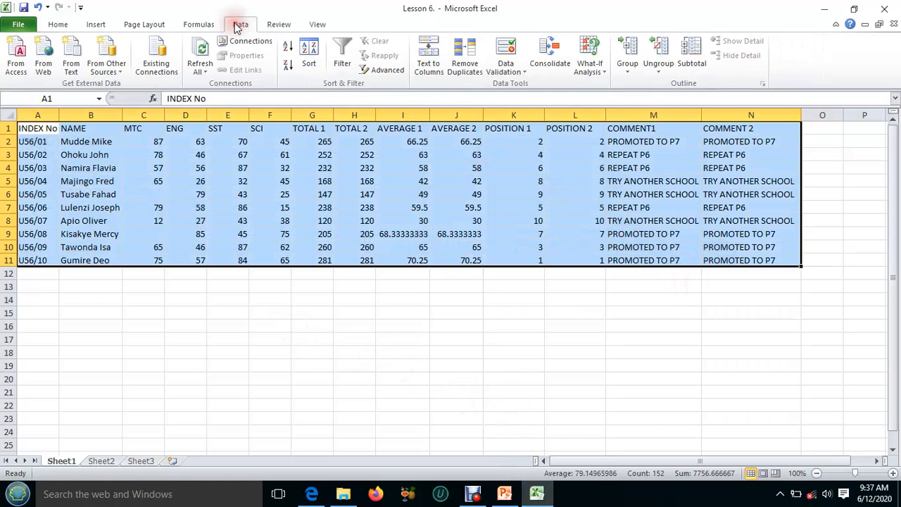
{"action": "left_click", "coordinate": [309, 51]}
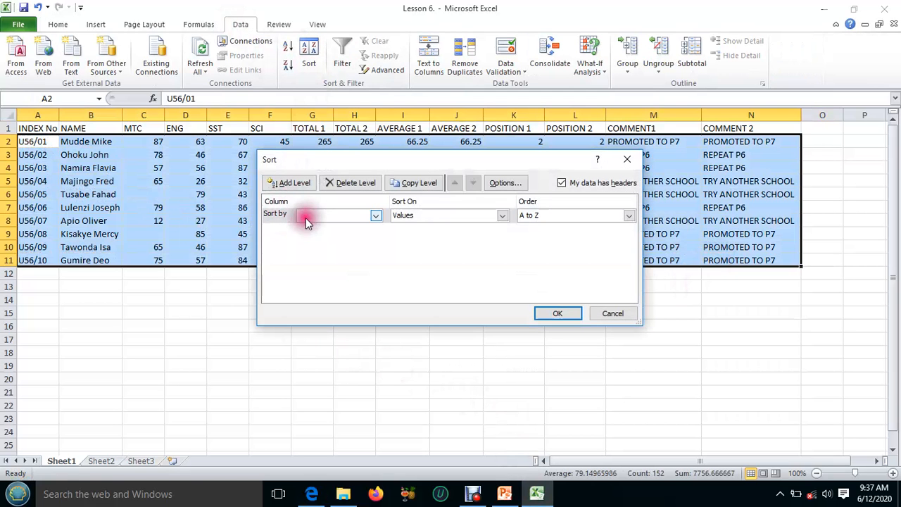
{"action": "left_click", "coordinate": [376, 215]}
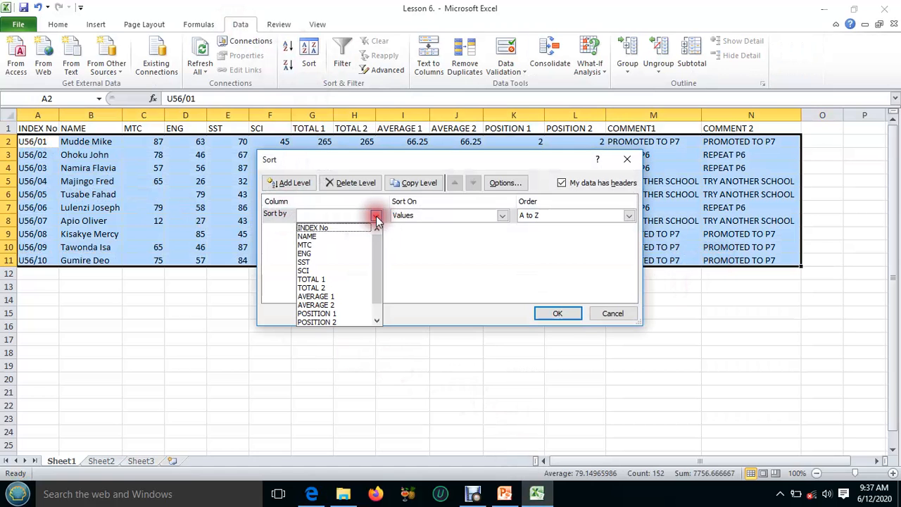
{"action": "left_click", "coordinate": [316, 236]}
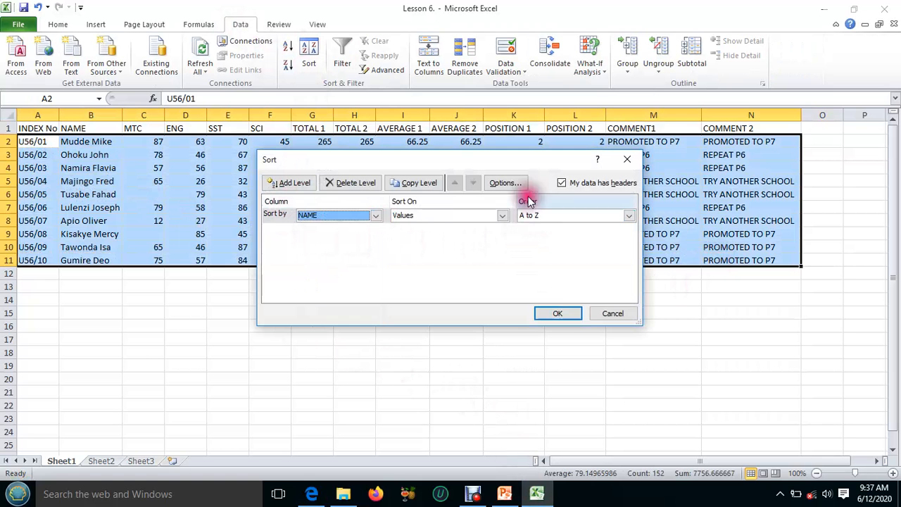
{"action": "left_click", "coordinate": [554, 312]}
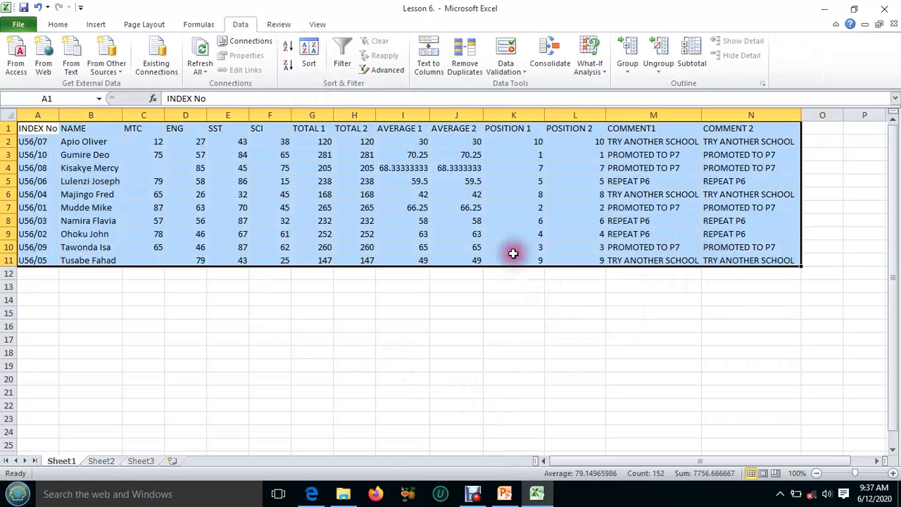
{"action": "left_click", "coordinate": [158, 152]}
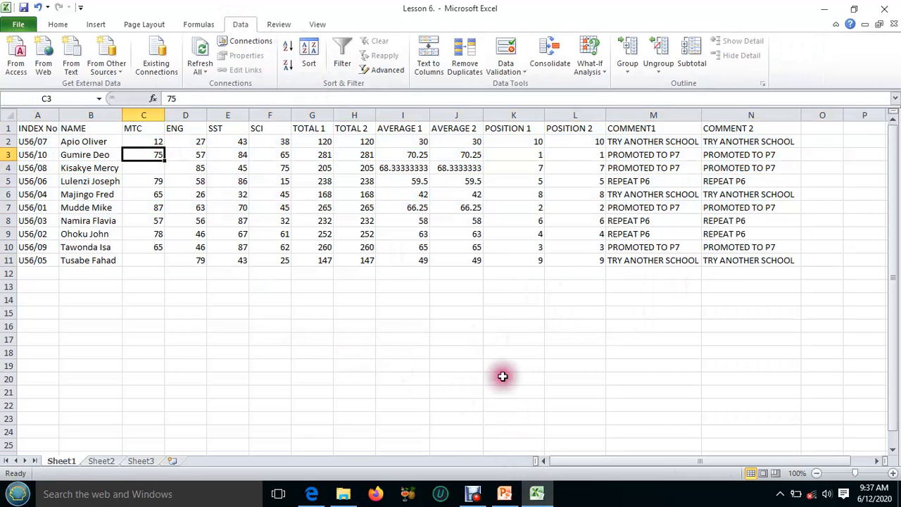
Check the next task in the Lesson 6 PDF and count the pupils who did MTC with =COUNT(C2:C11) in C13
{"action": "left_click", "coordinate": [532, 494]}
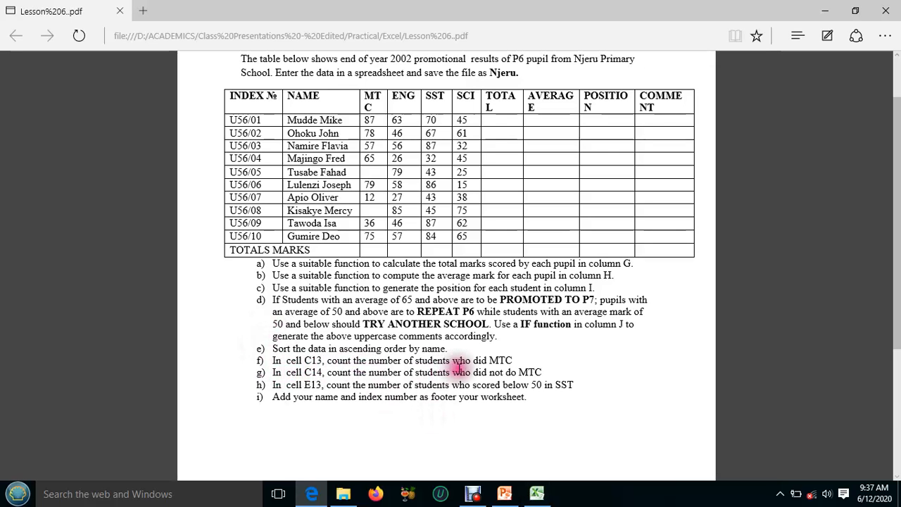
{"action": "left_click", "coordinate": [535, 496]}
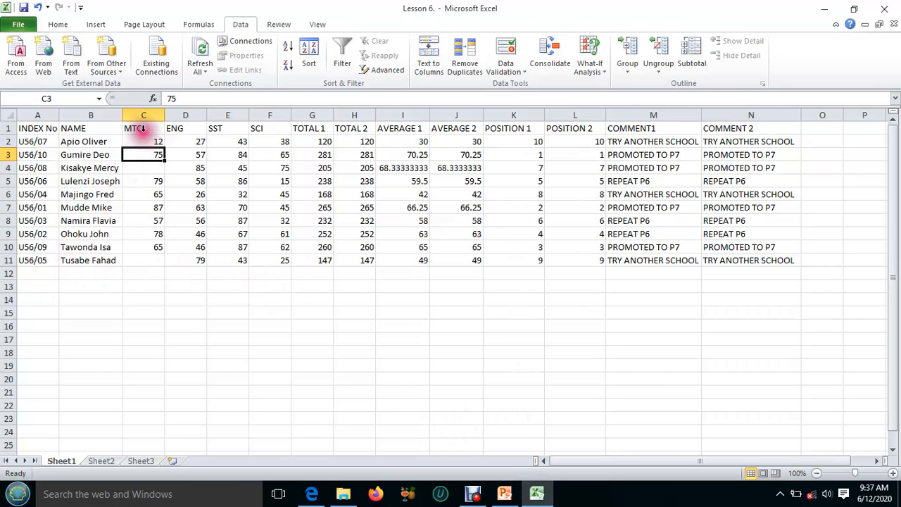
{"action": "left_click", "coordinate": [152, 287]}
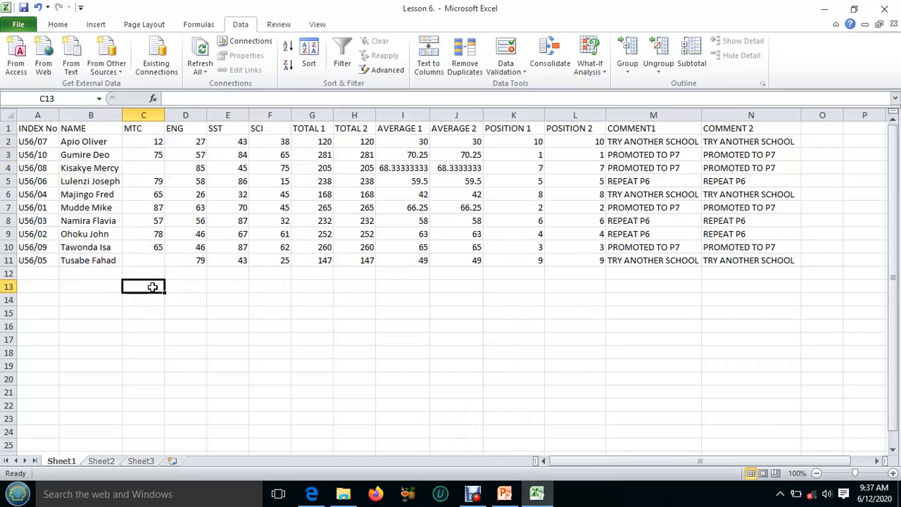
{"action": "left_click", "coordinate": [153, 283]}
{"action": "type", "text": "="}
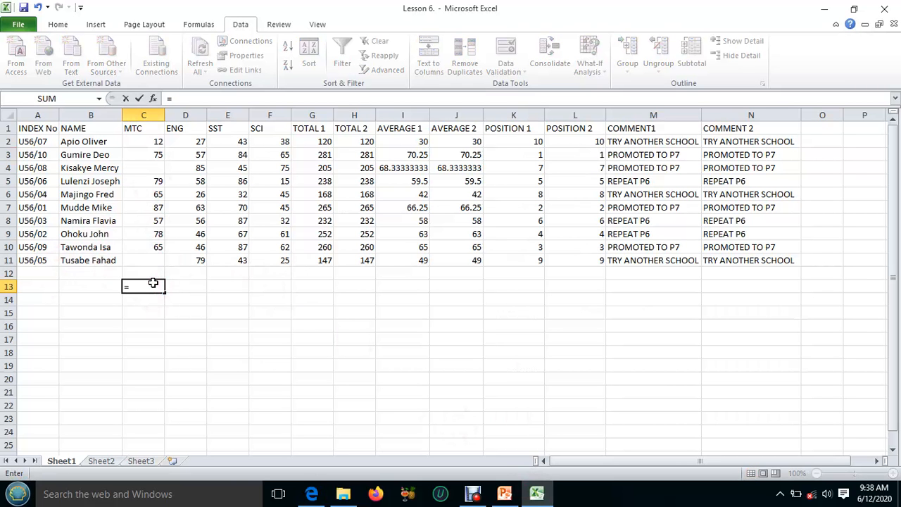
{"action": "type", "text": "C"}
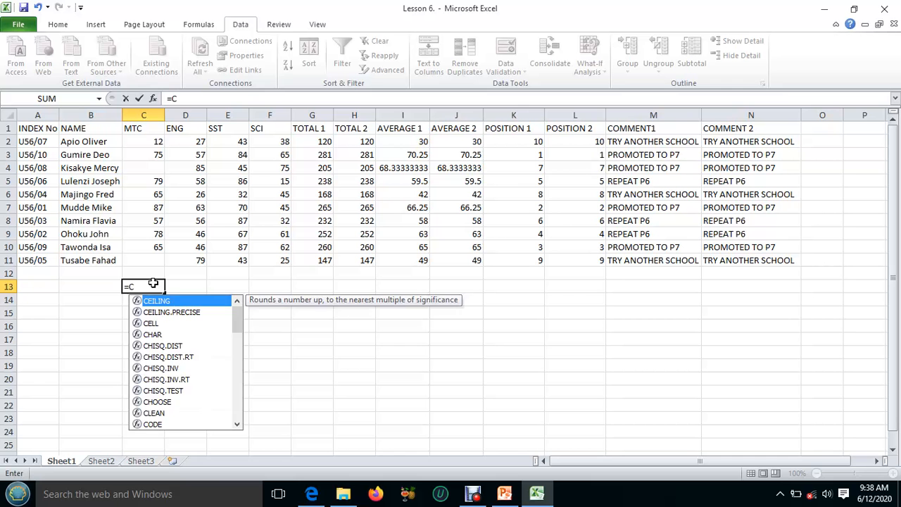
{"action": "type", "text": "OUNT"}
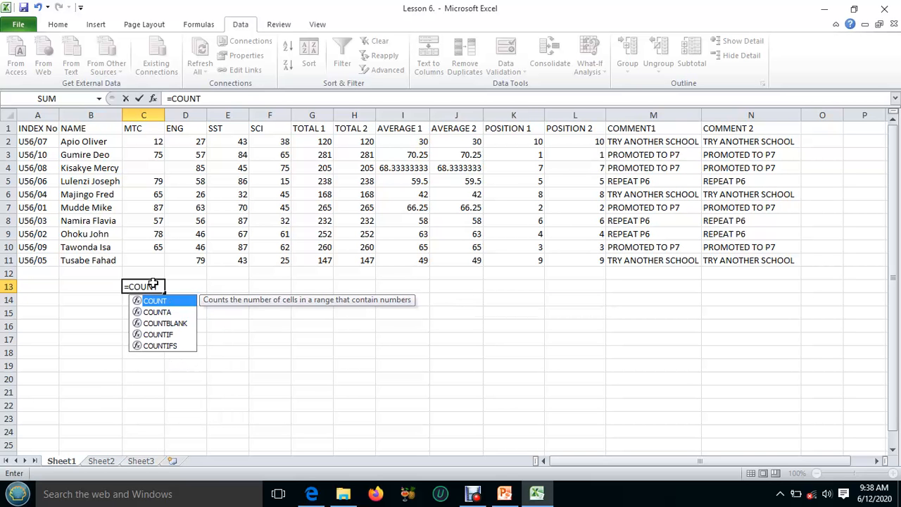
{"action": "type", "text": "("}
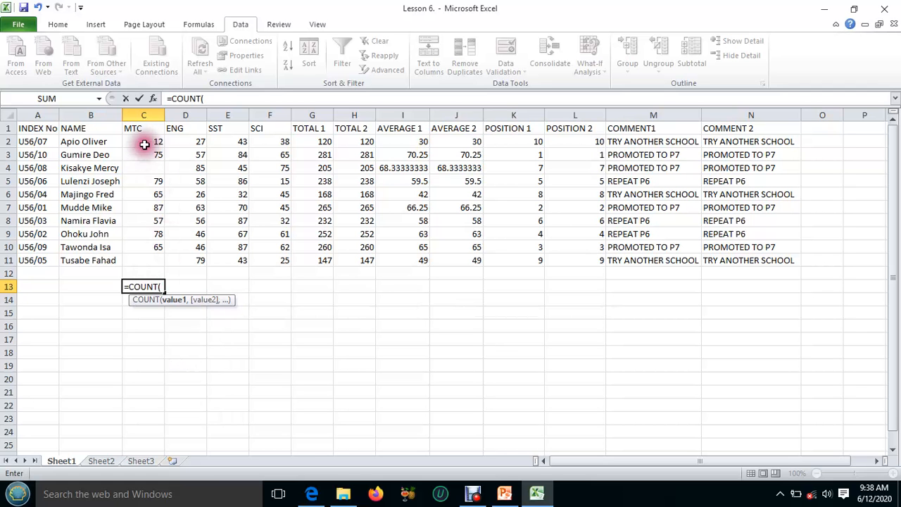
{"action": "left_click_drag", "start_coordinate": [146, 140], "coordinate": [156, 264]}
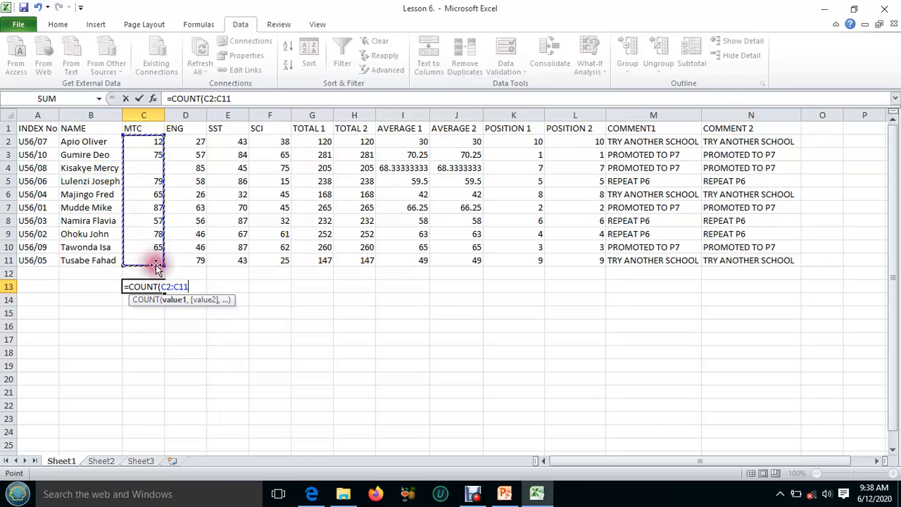
{"action": "type", "text": ")"}
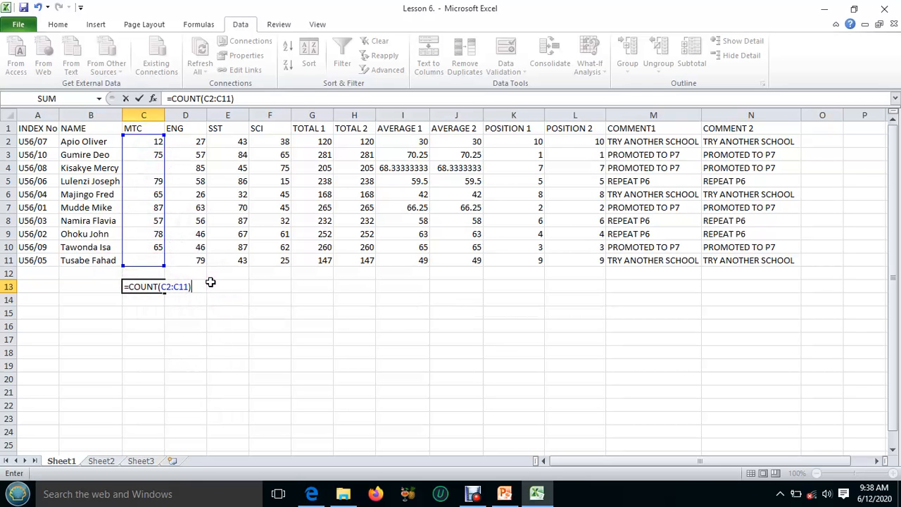
{"action": "key", "text": "Return"}
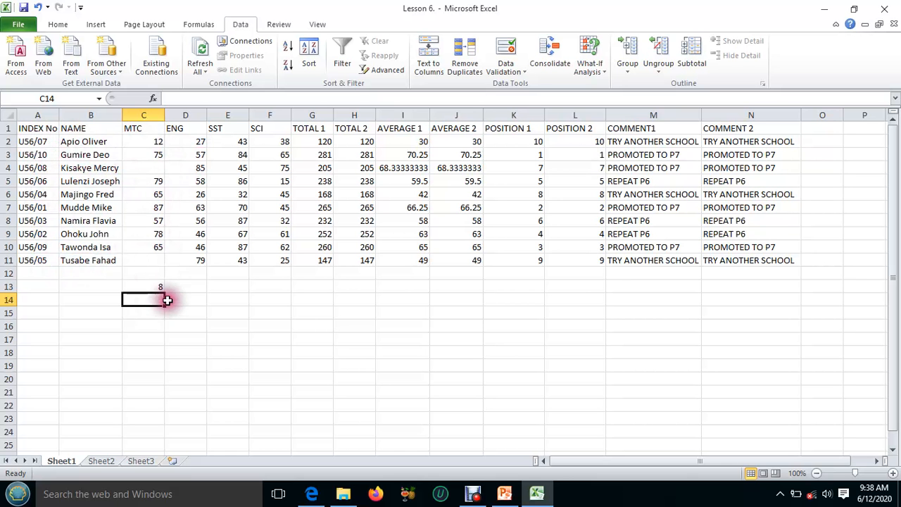
Read the C14 task in the Lesson 6 PDF, enter a plain 2 in C14, and compare it with the C13 formula
{"action": "left_click", "coordinate": [537, 494]}
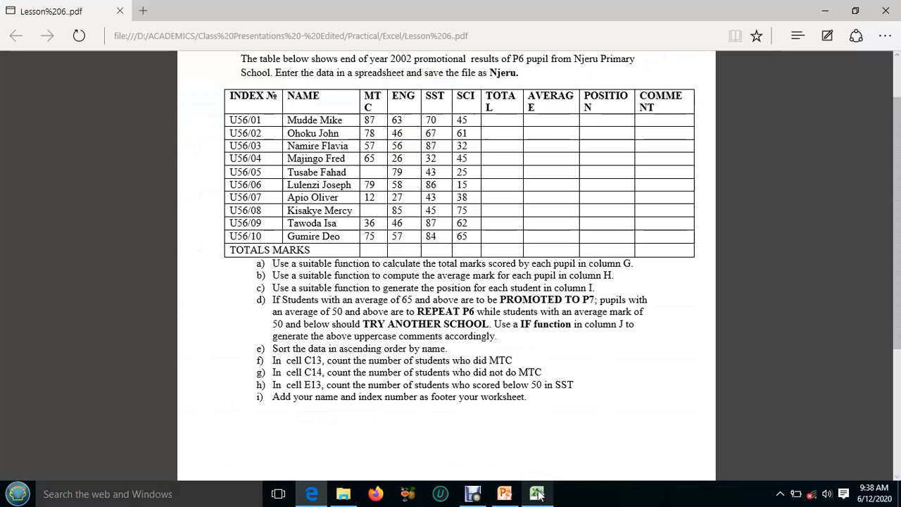
{"action": "left_click", "coordinate": [536, 494]}
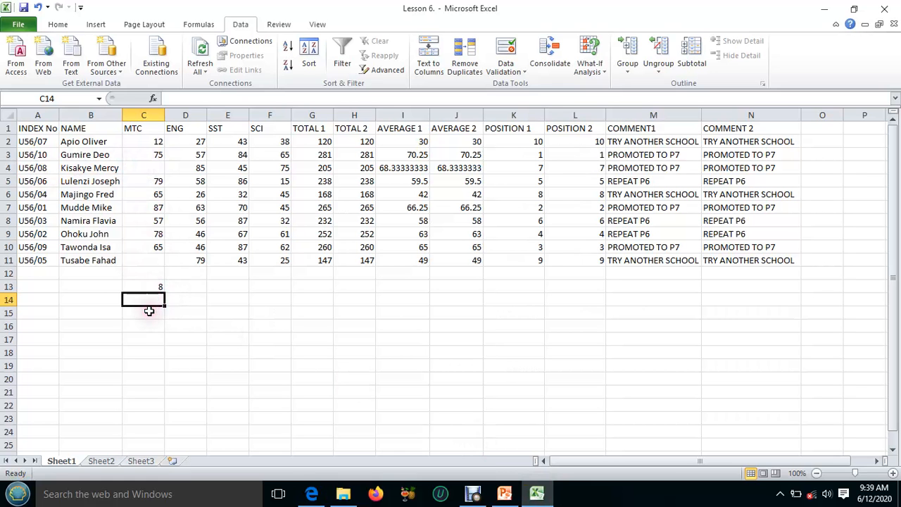
{"action": "type", "text": "2"}
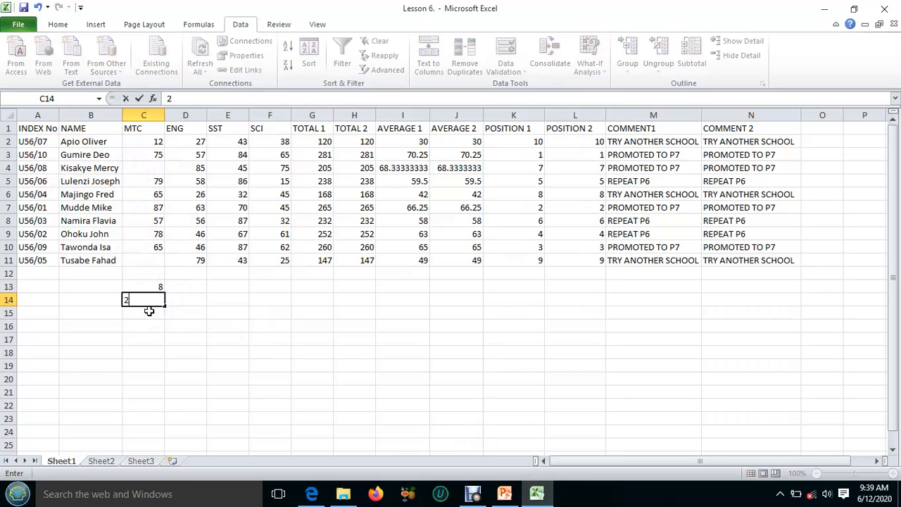
{"action": "left_click", "coordinate": [152, 323]}
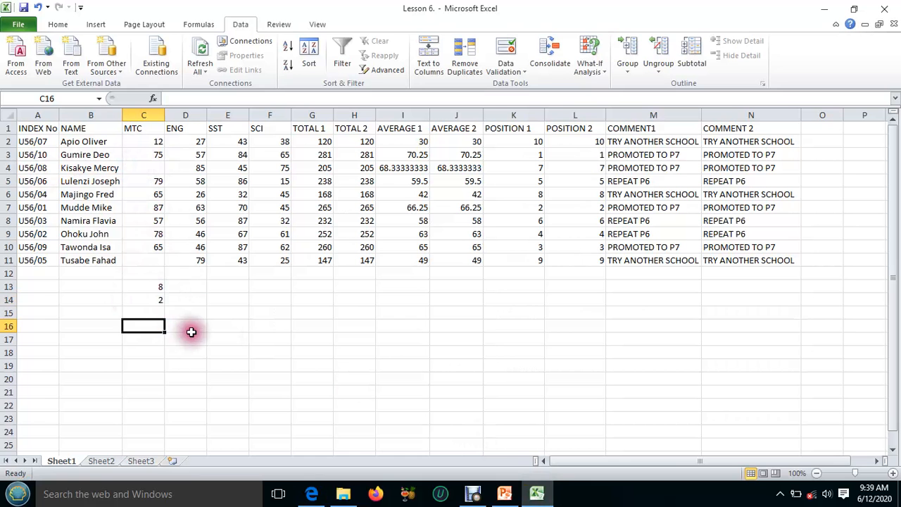
{"action": "left_click", "coordinate": [149, 303]}
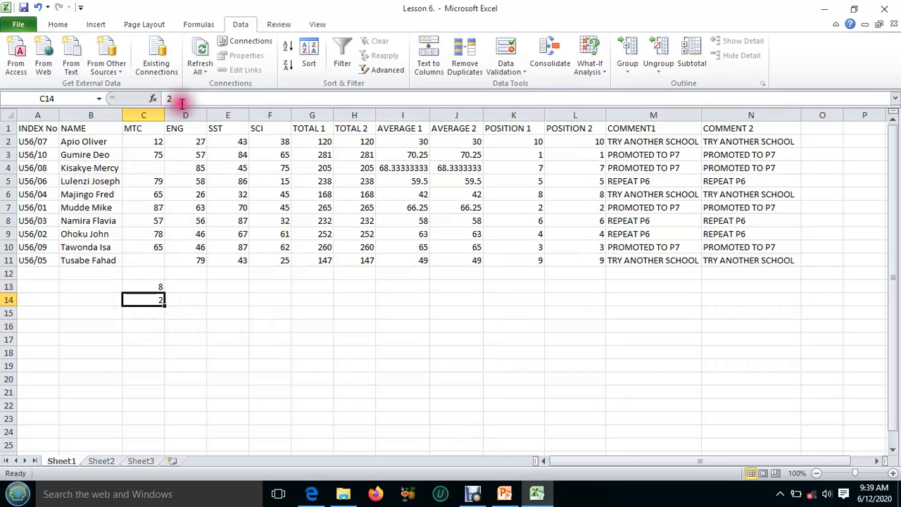
{"action": "left_click", "coordinate": [155, 283]}
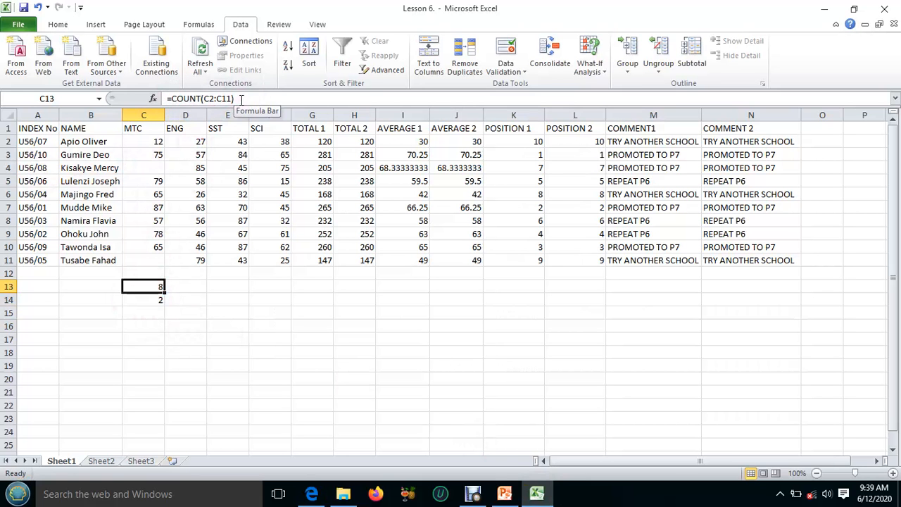
Replace the C14 entry with =COUNTBLANK(C2:C11) to count the pupils who did not do MTC
{"action": "left_click", "coordinate": [161, 297]}
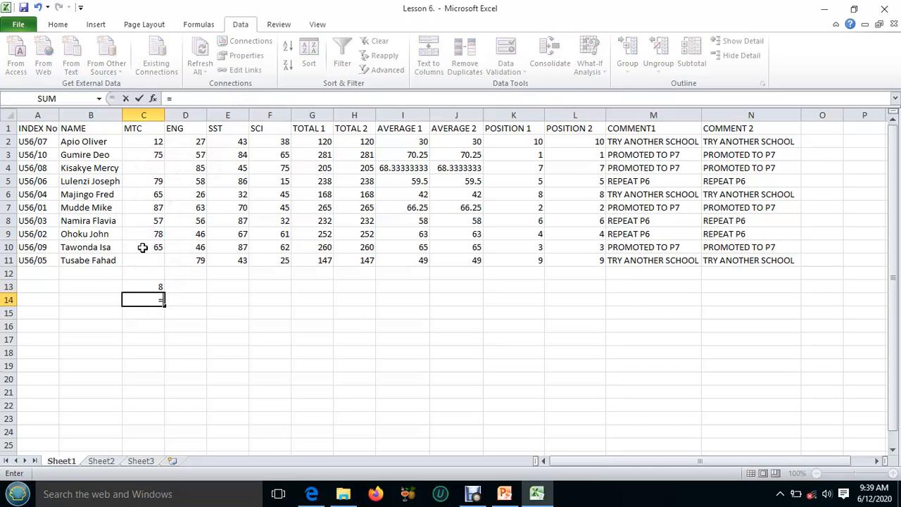
{"action": "type", "text": "COUNT"}
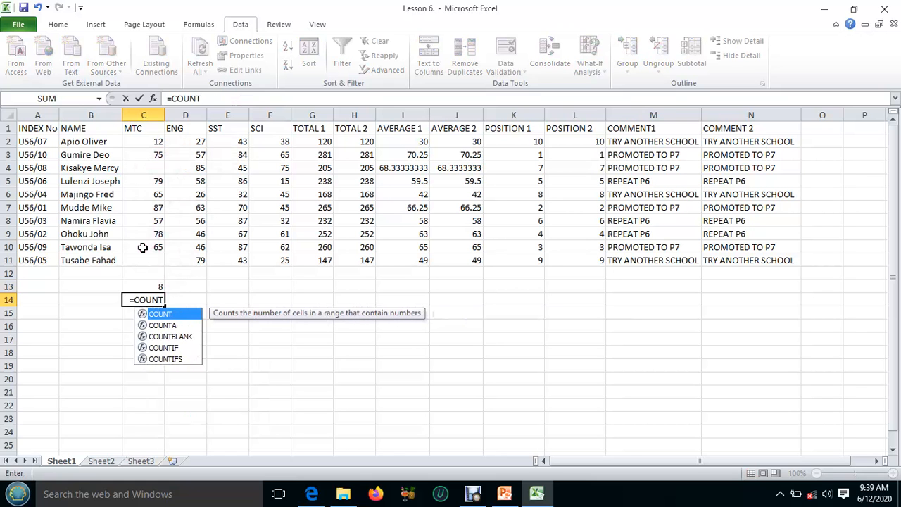
{"action": "type", "text": "BLANK"}
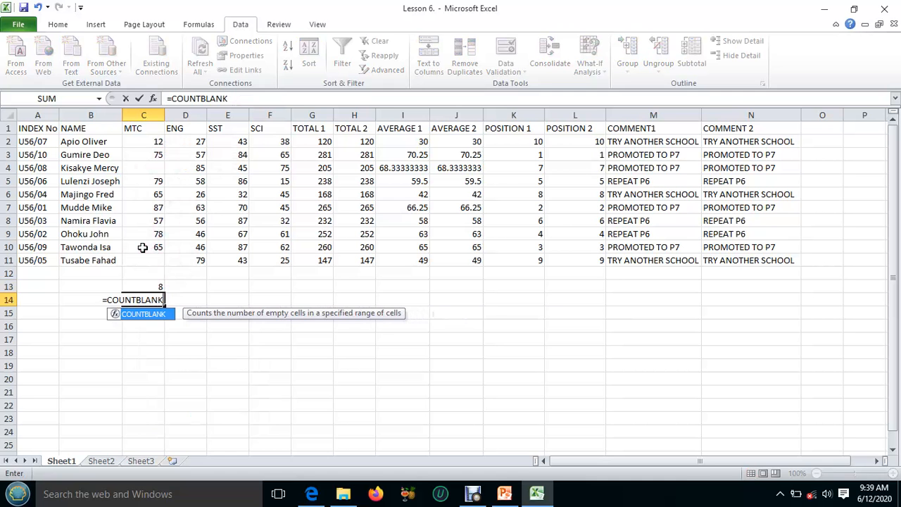
{"action": "type", "text": "("}
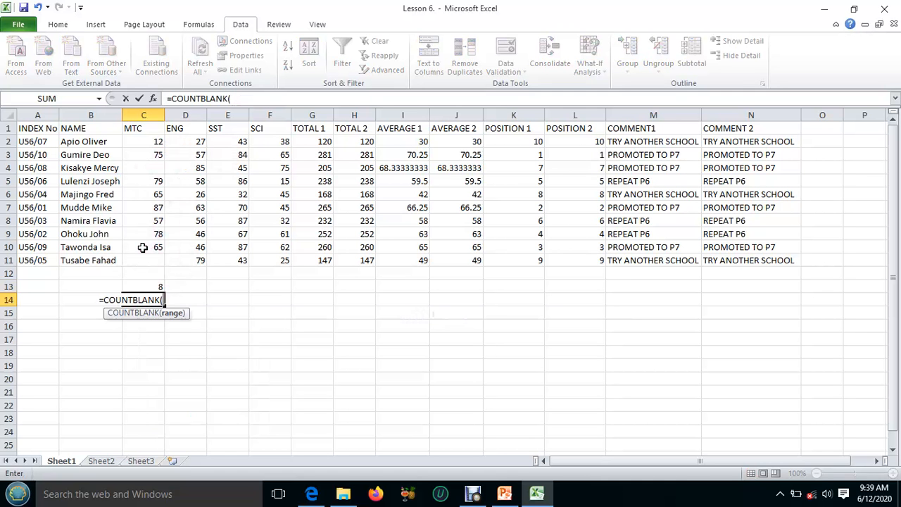
{"action": "left_click_drag", "start_coordinate": [144, 143], "coordinate": [161, 261]}
{"action": "type", "text": ")"}
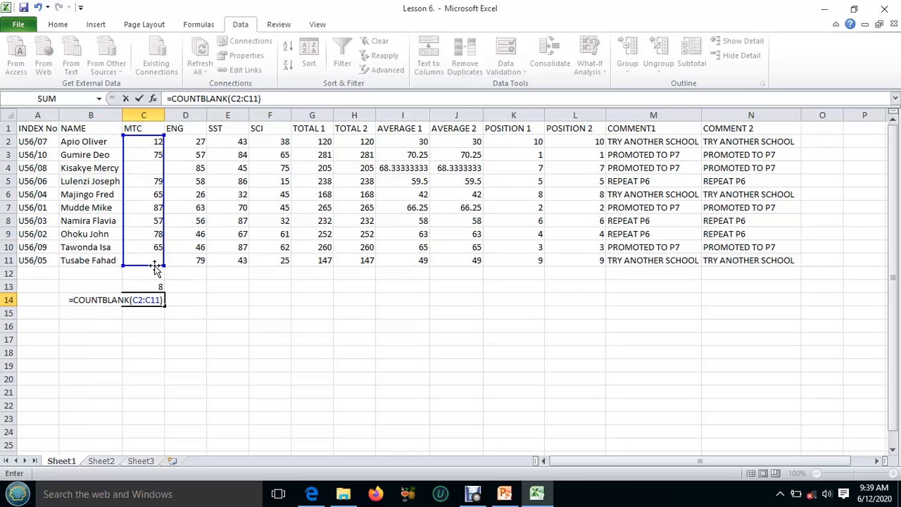
{"action": "key", "text": "Return"}
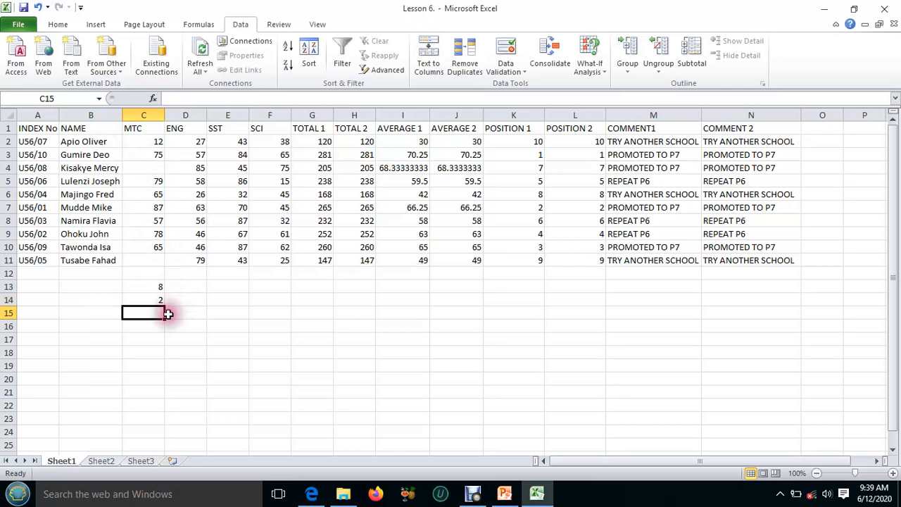
{"action": "left_click", "coordinate": [154, 301]}
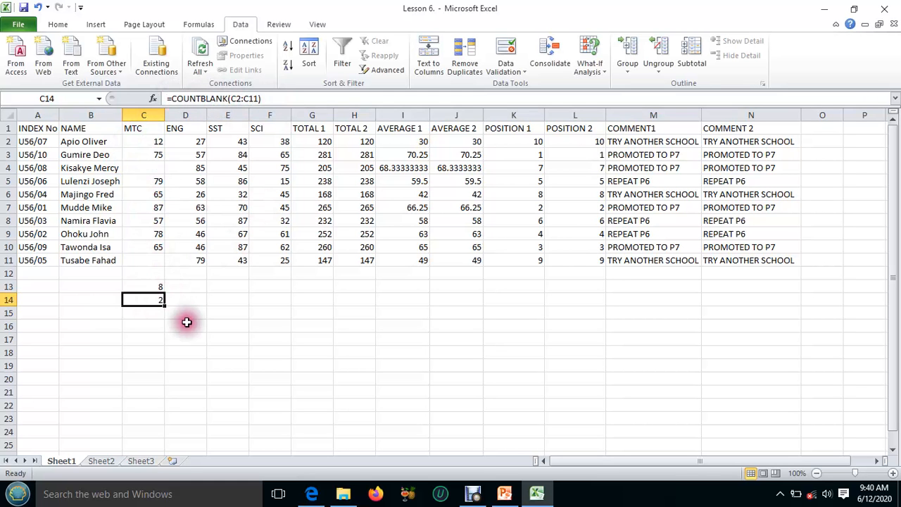
Check the E13 task in the Lesson 6 PDF and count SST marks below 50 with =COUNTIF(E2:E11,"<50") in E13
{"action": "left_click", "coordinate": [535, 494]}
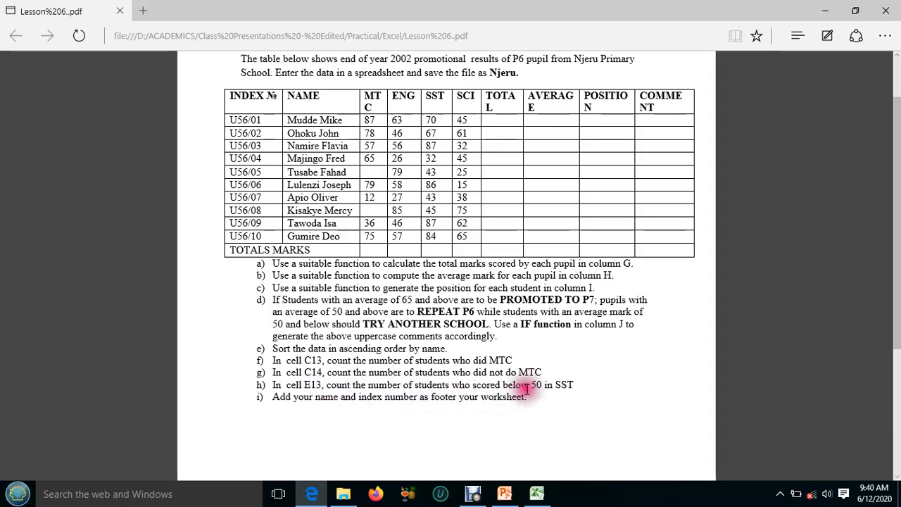
{"action": "left_click", "coordinate": [537, 497]}
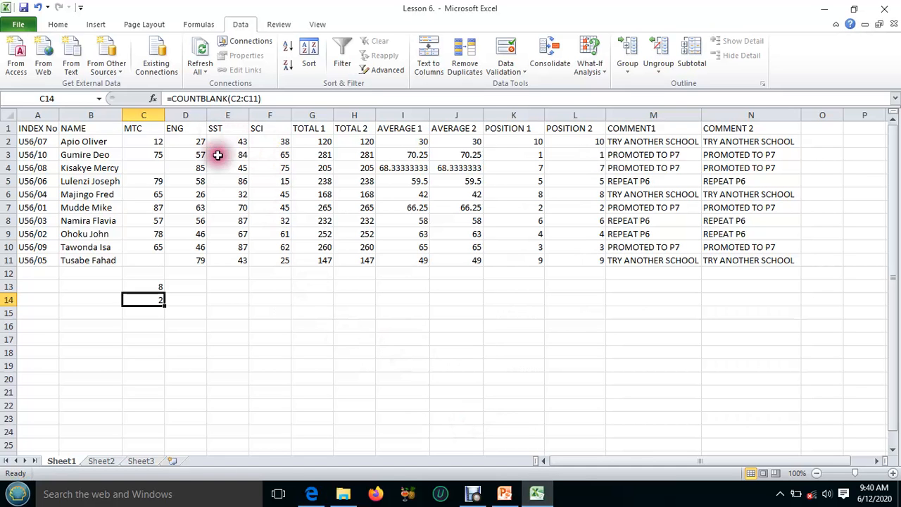
{"action": "left_click", "coordinate": [231, 286]}
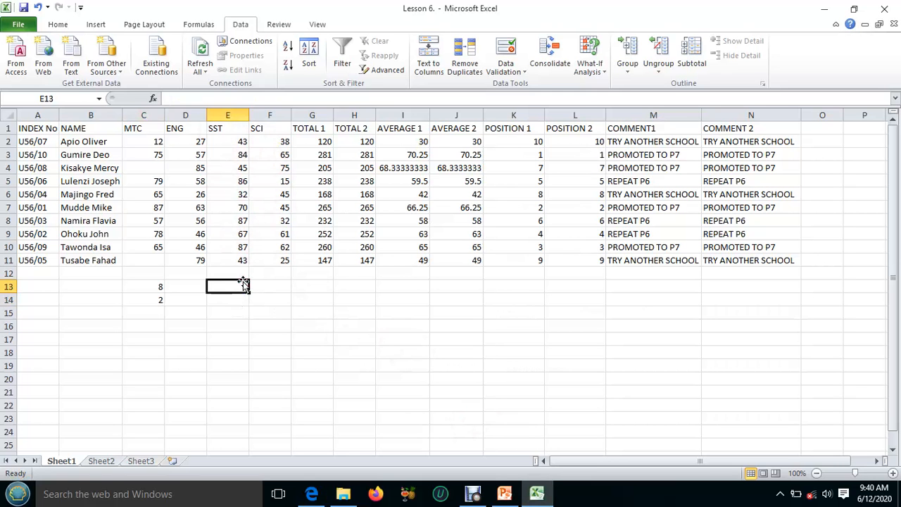
{"action": "type", "text": "=COUN"}
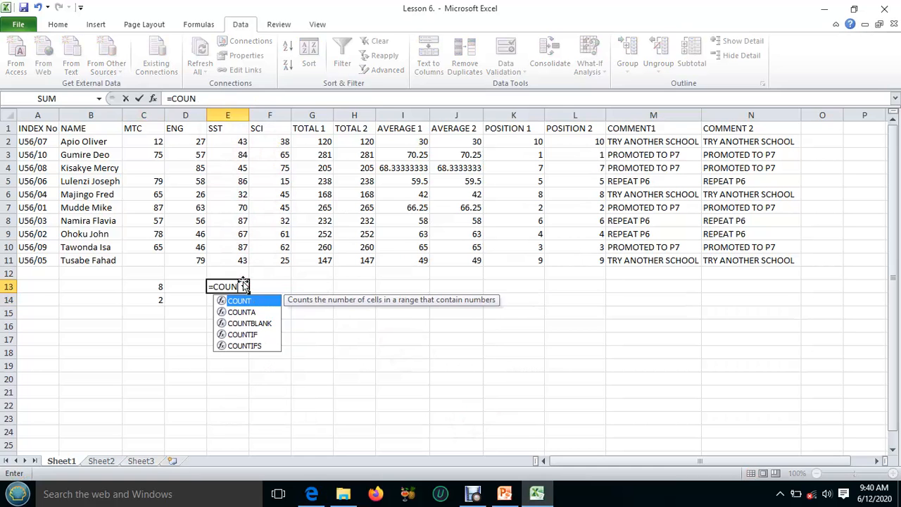
{"action": "type", "text": "TIF"}
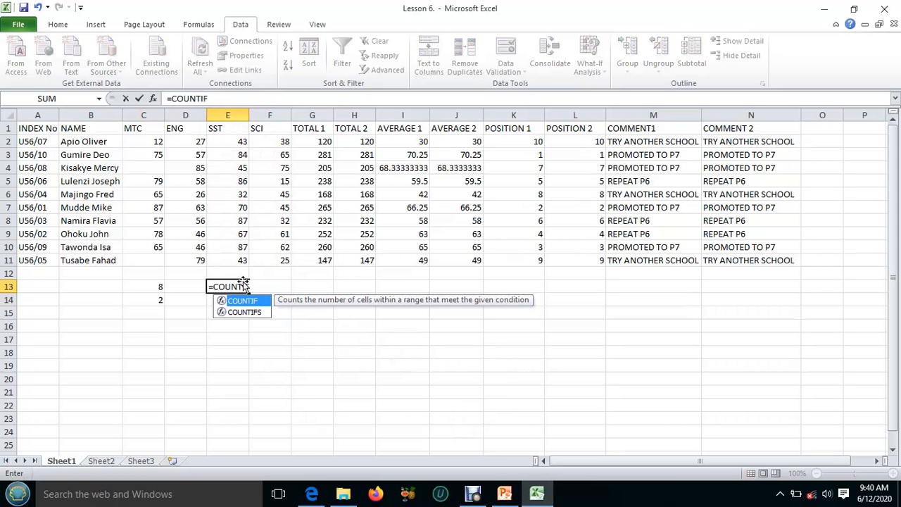
{"action": "type", "text": "("}
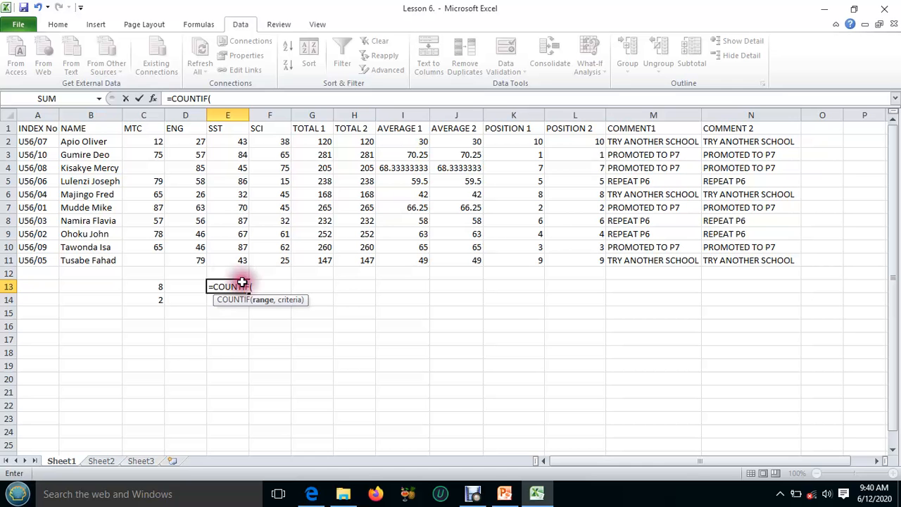
{"action": "left_click", "coordinate": [228, 139]}
{"action": "left_click_drag", "start_coordinate": [229, 139], "coordinate": [246, 257]}
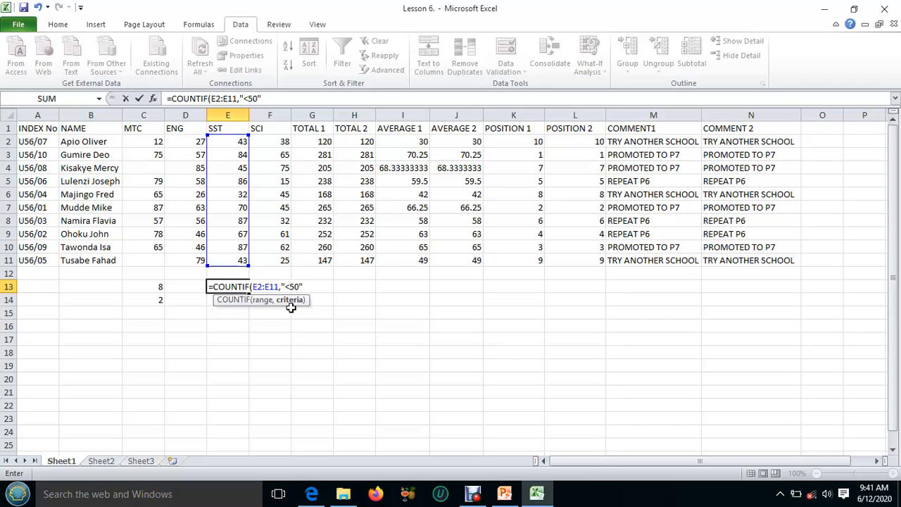
{"action": "key", "text": "Return"}
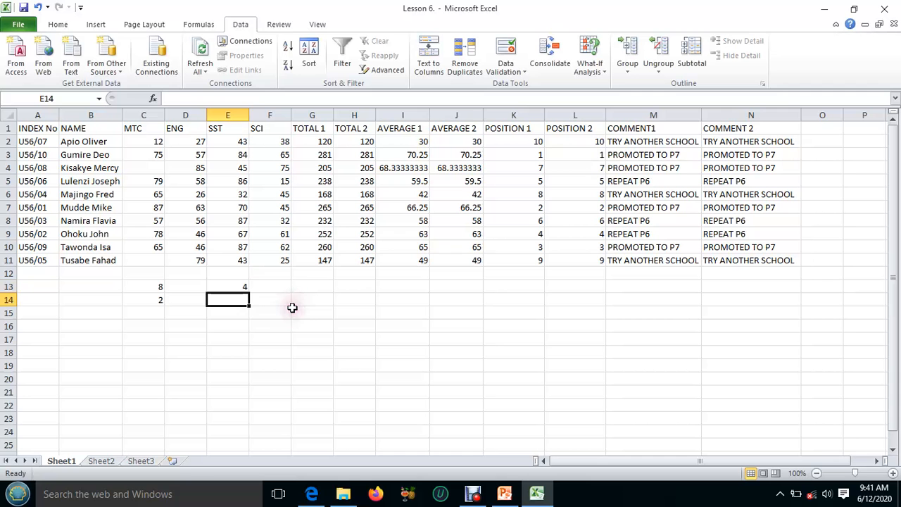
{"action": "left_click", "coordinate": [238, 297]}
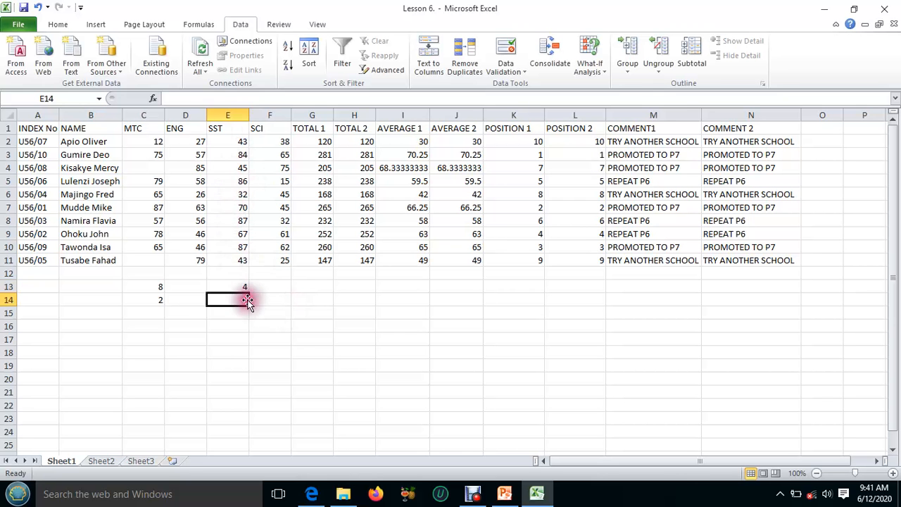
{"action": "left_click", "coordinate": [268, 287]}
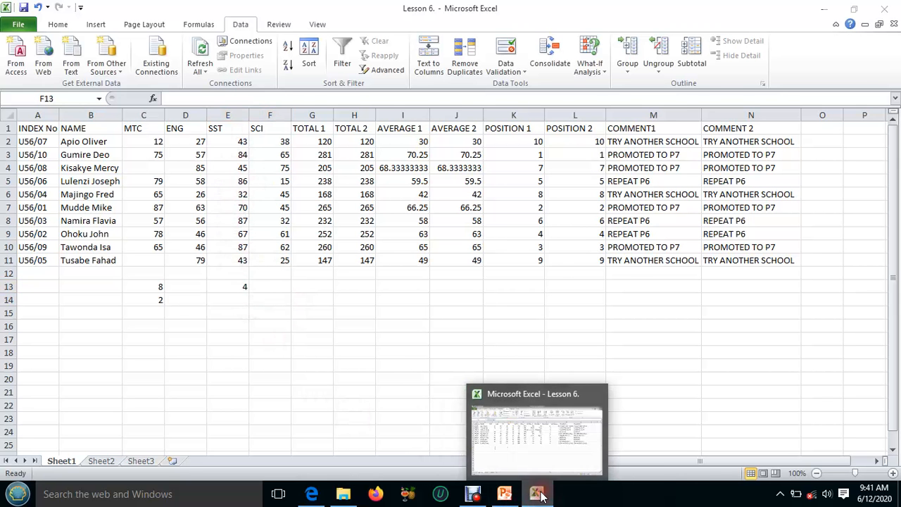
Check the remaining task in the Lesson 6 PDF and apply all borders to the range A1:N14
{"action": "left_click", "coordinate": [538, 495]}
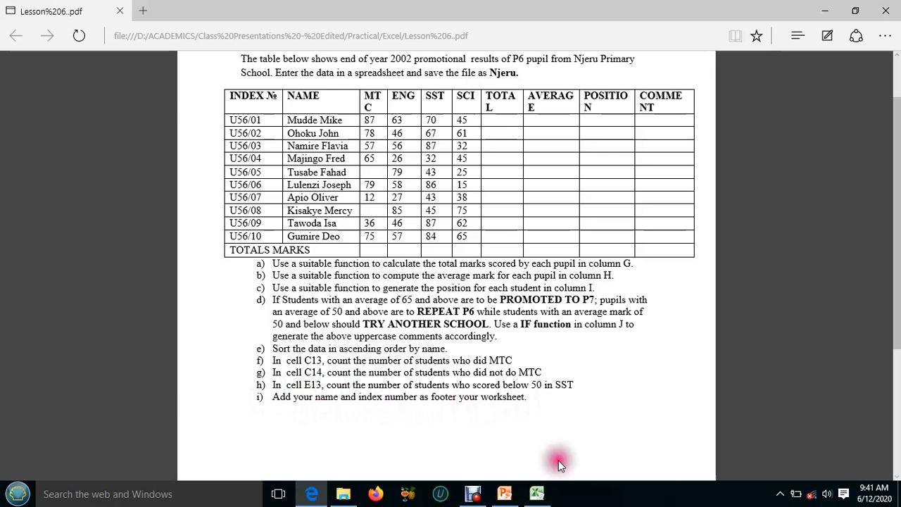
{"action": "left_click", "coordinate": [536, 493]}
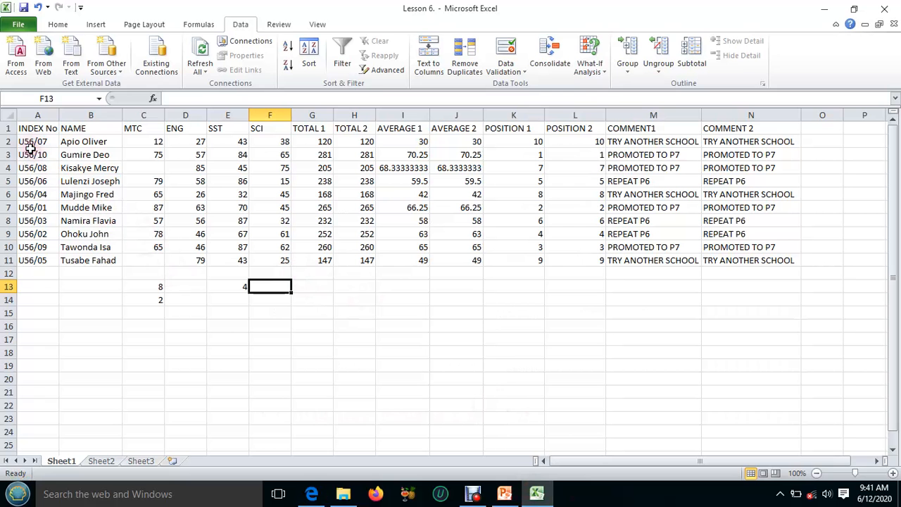
{"action": "left_click_drag", "start_coordinate": [26, 129], "coordinate": [724, 298]}
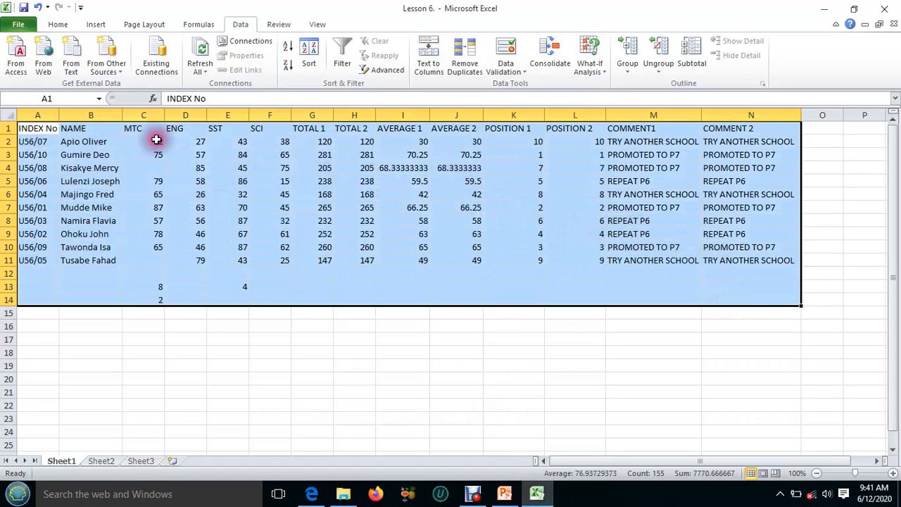
{"action": "left_click", "coordinate": [58, 25]}
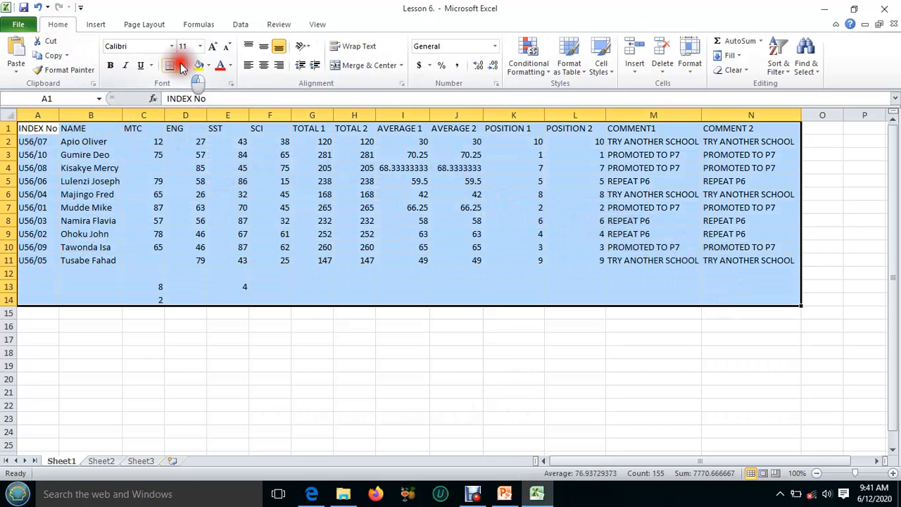
{"action": "left_click", "coordinate": [182, 67]}
{"action": "left_click", "coordinate": [231, 172]}
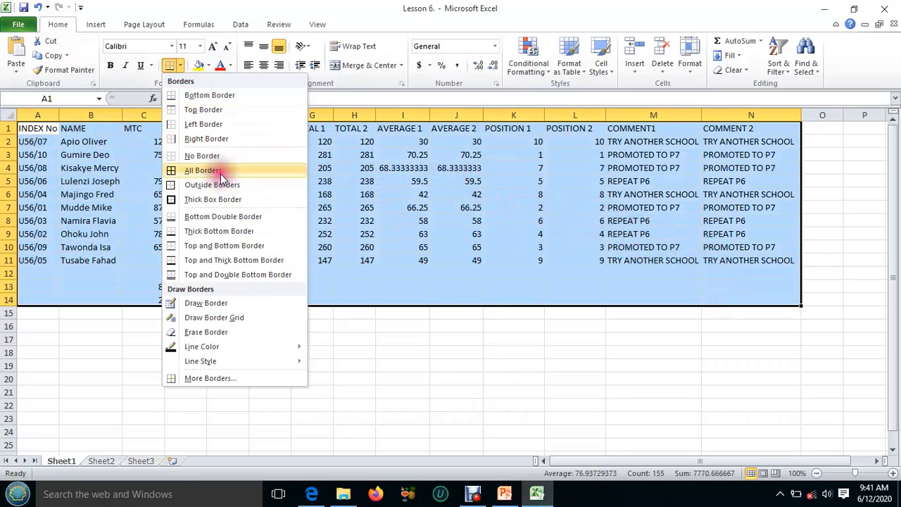
{"action": "left_click", "coordinate": [344, 256]}
{"action": "left_click", "coordinate": [507, 316]}
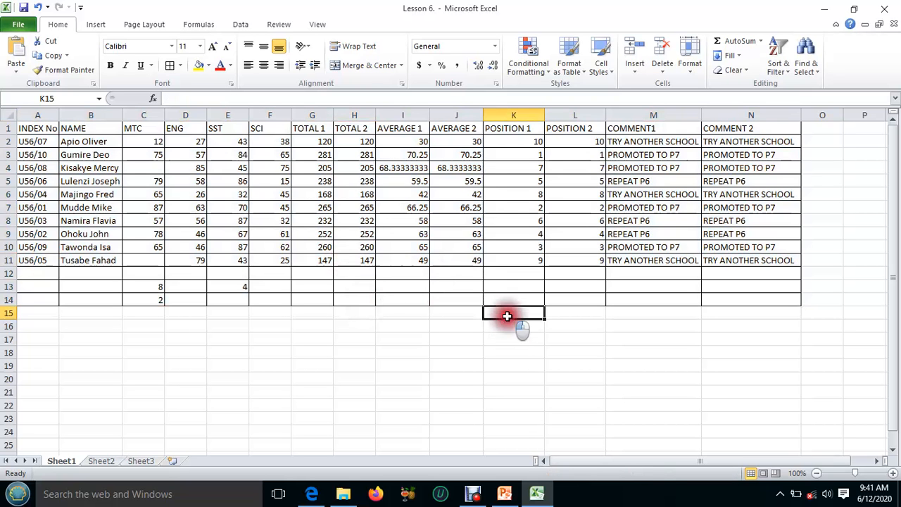